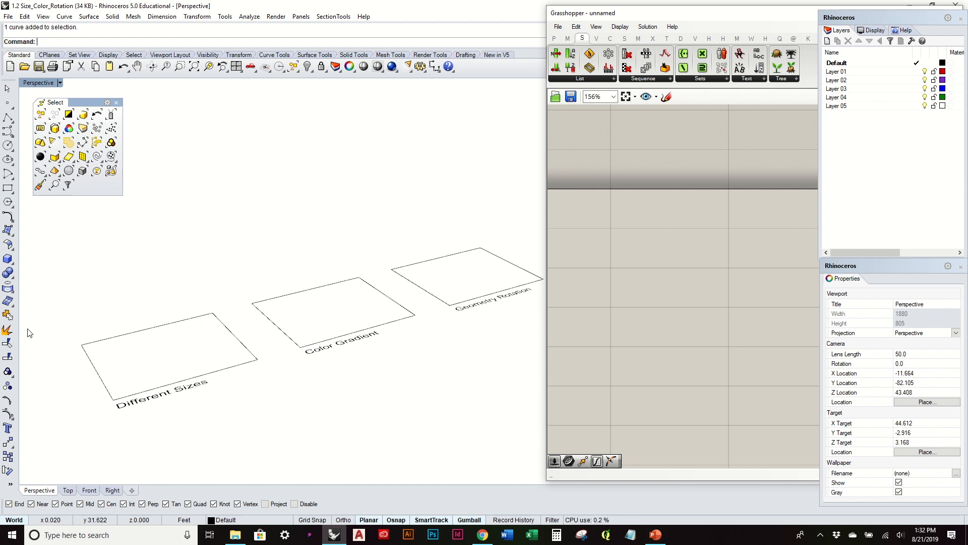
pyautogui.keyDown('shift'); pyautogui.moveTo(289, 301); pyautogui.dragTo(348, 296, button='right'); pyautogui.keyUp('shift')
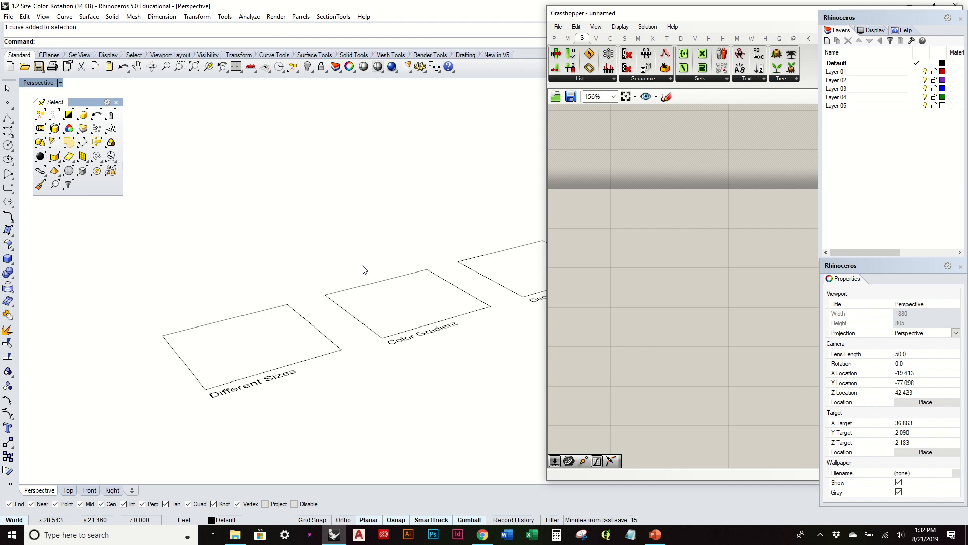
pyautogui.moveTo(361, 248)
pyautogui.mouseDown(button='right')
pyautogui.moveTo(357, 238)
pyautogui.moveTo(361, 265)
pyautogui.mouseUp(button='right')
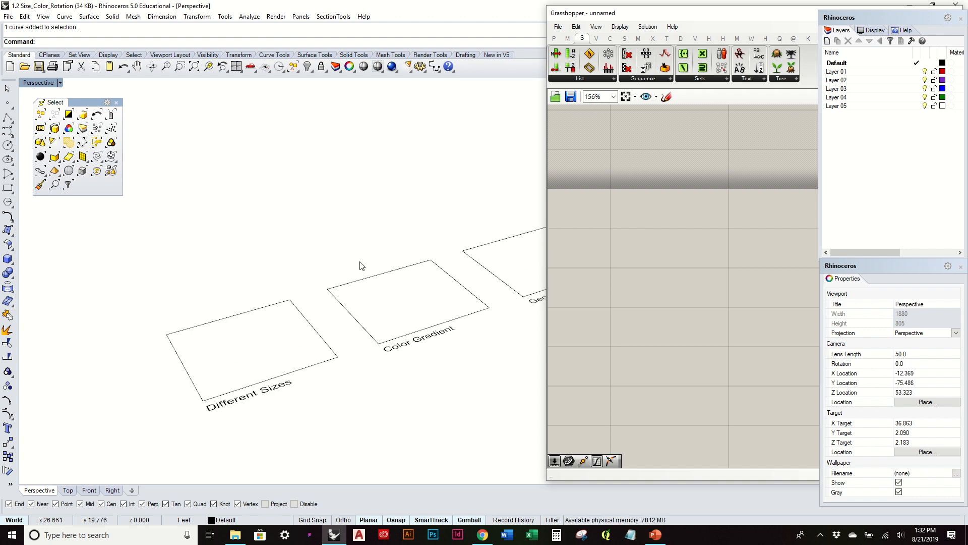
pyautogui.moveTo(374, 308); pyautogui.dragTo(372, 303, button='right')
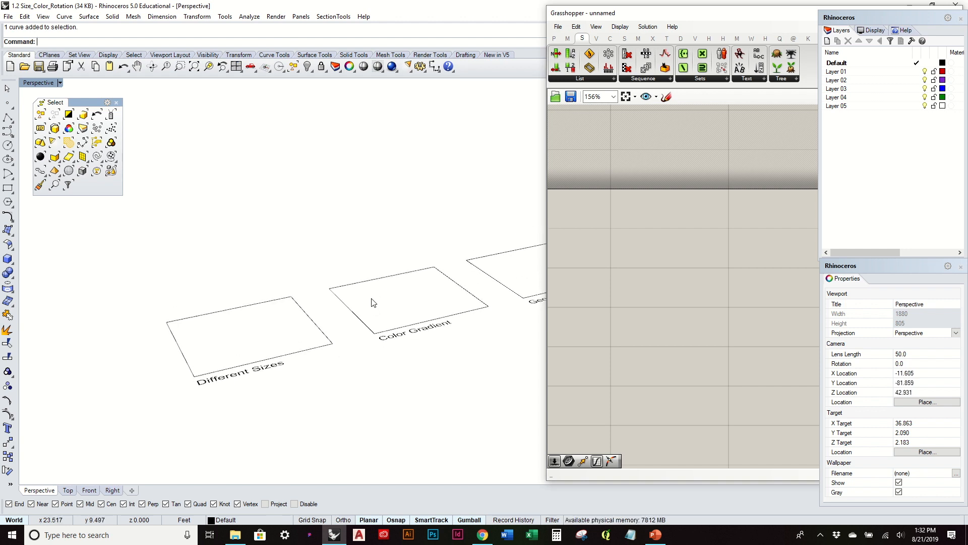
pyautogui.click(684, 14)
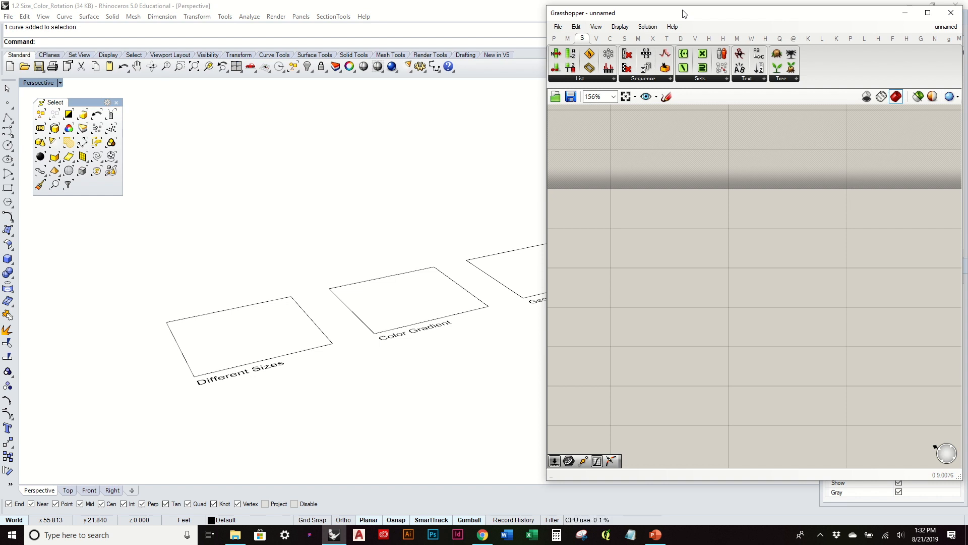
# Step: Add a Curve parameter to the canvas and reference the Different Sizes rectangle in it as one curve
pyautogui.click(304, 316)
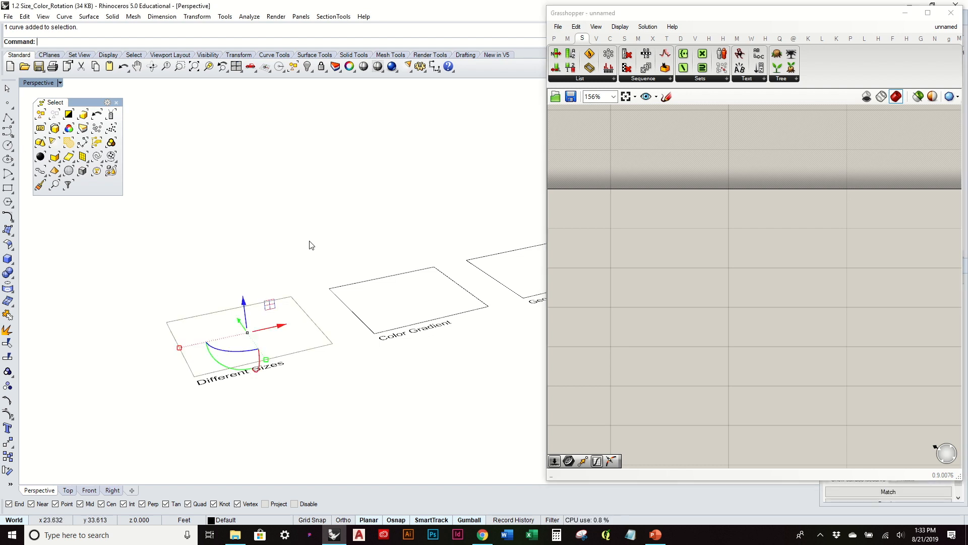
pyautogui.click(554, 38)
pyautogui.moveTo(589, 53); pyautogui.dragTo(583, 215)
pyautogui.rightClick(583, 216)
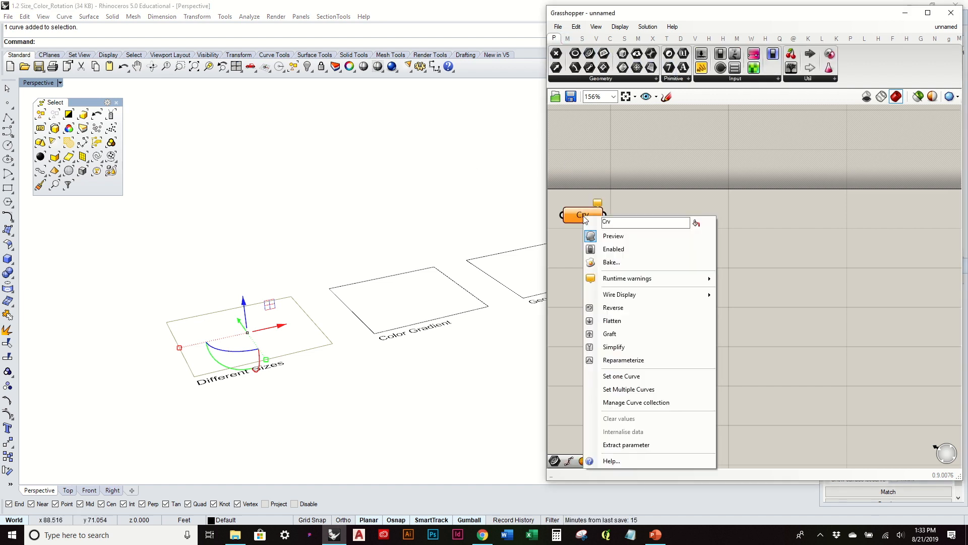
pyautogui.click(650, 376)
pyautogui.click(432, 210)
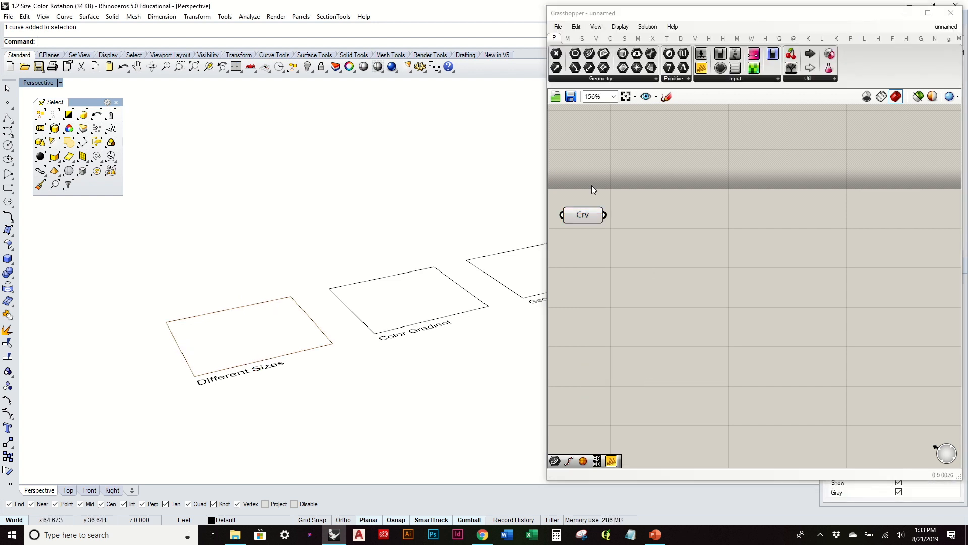
# Step: Add a Surface parameter and feed the Curve parameter into it to turn the rectangle into a surface
pyautogui.moveTo(650, 67); pyautogui.dragTo(679, 218)
pyautogui.moveTo(604, 215); pyautogui.dragTo(640, 214)
pyautogui.click(643, 232)
pyautogui.moveTo(323, 273); pyautogui.dragTo(225, 317, button='right')
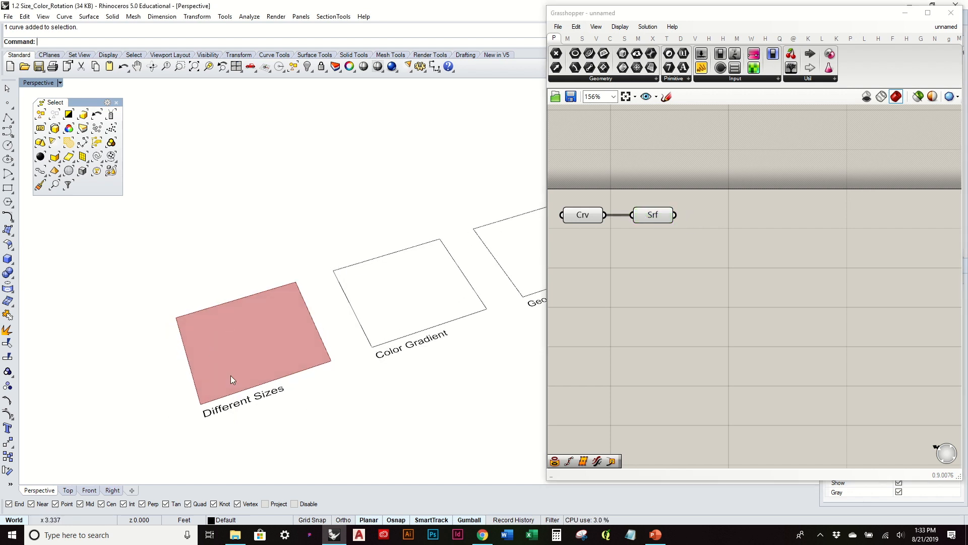
# Step: Add a Divide Surface component and connect the Surface parameter to its S input
pyautogui.click(624, 40)
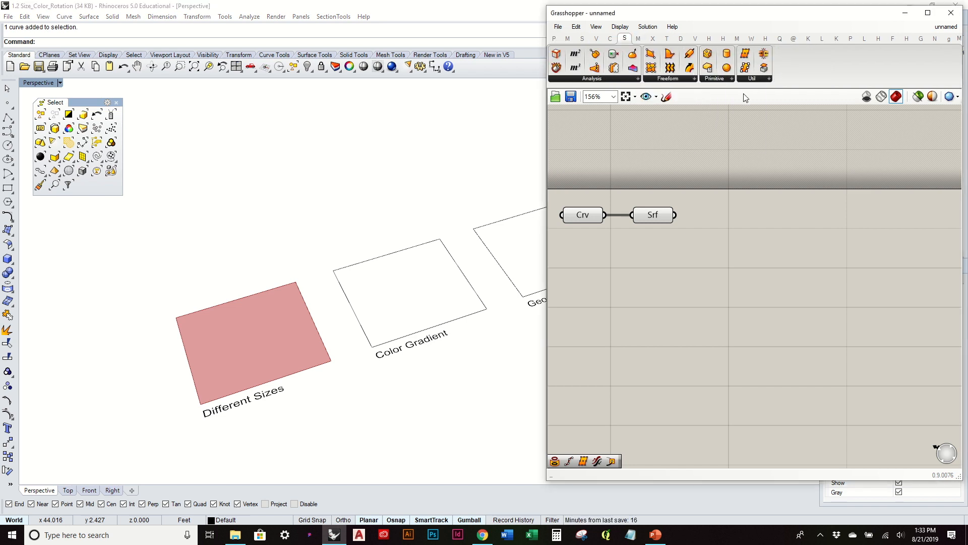
pyautogui.click(751, 79)
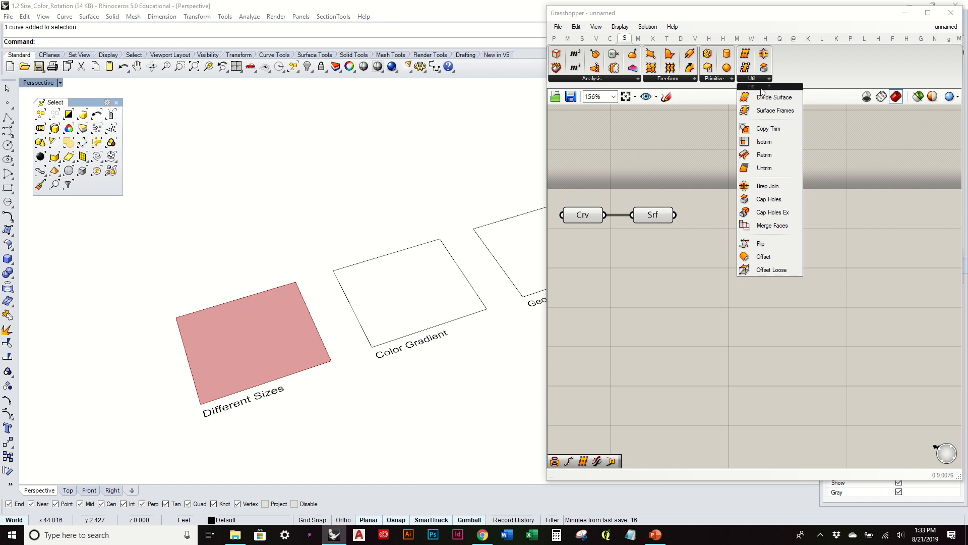
pyautogui.click(766, 96)
pyautogui.click(758, 225)
pyautogui.moveTo(672, 214); pyautogui.dragTo(747, 236)
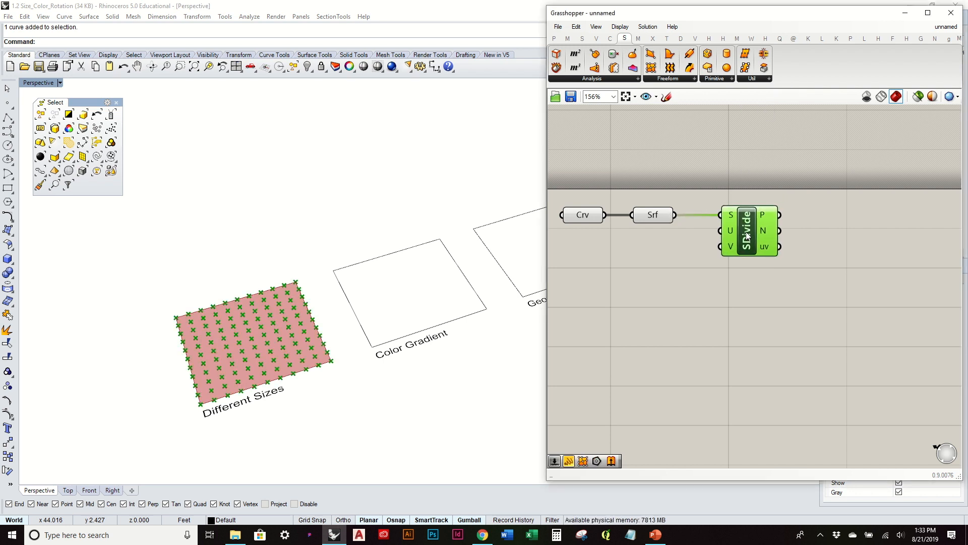
# Step: Create a number slider with value 5 and connect it to both the U and V inputs of Divide Surface
pyautogui.doubleClick(617, 258)
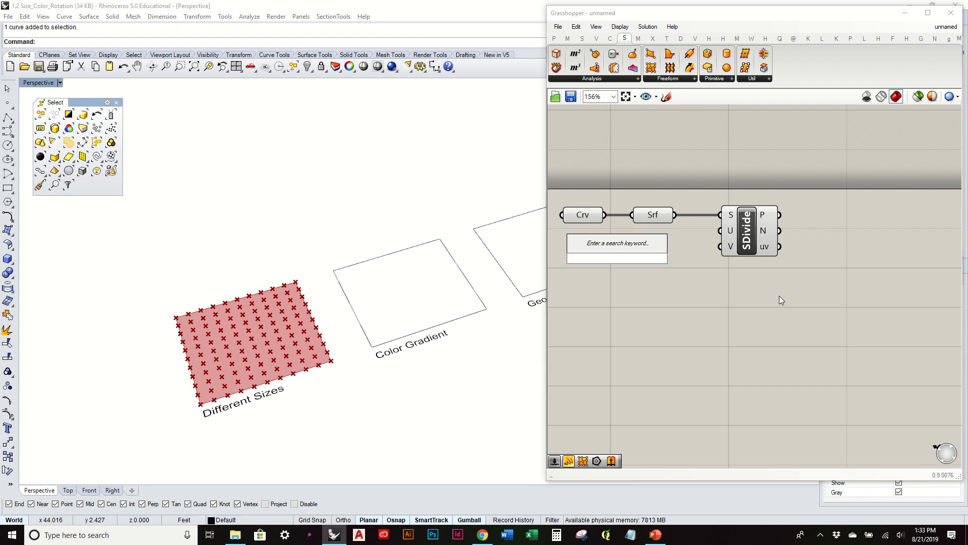
pyautogui.write('5')
pyautogui.press('Return')
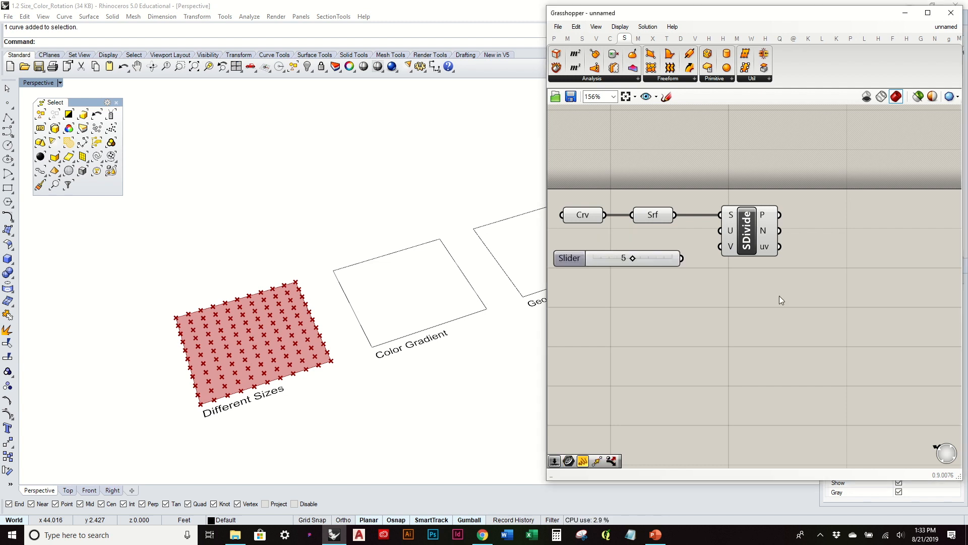
pyautogui.moveTo(683, 258); pyautogui.dragTo(720, 246)
pyautogui.moveTo(667, 261); pyautogui.dragTo(661, 243)
pyautogui.moveTo(242, 322)
pyautogui.mouseDown(button='right')
pyautogui.moveTo(240, 291)
pyautogui.moveTo(239, 311)
pyautogui.mouseUp(button='right')
pyautogui.click(658, 291)
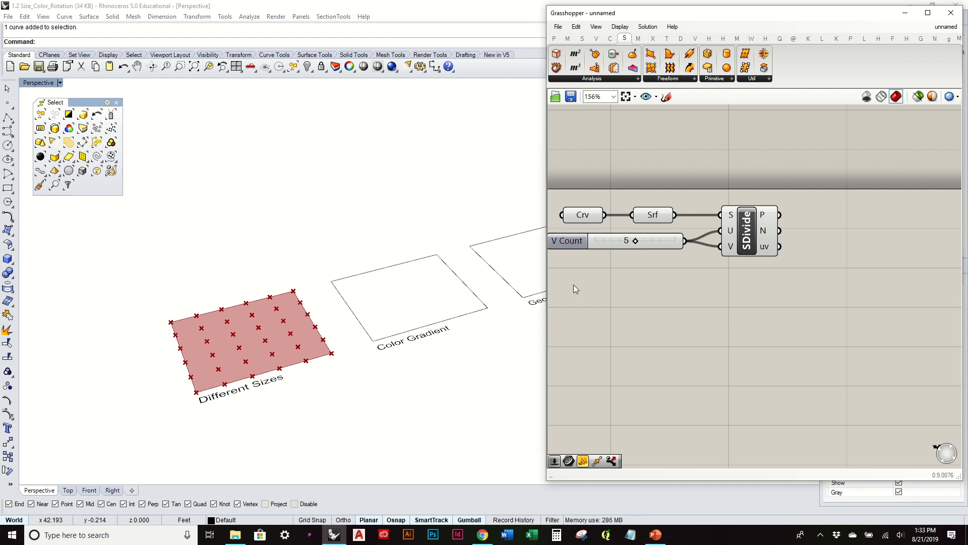
pyautogui.scroll(3, 224, 347)
pyautogui.scroll(2, 225, 347)
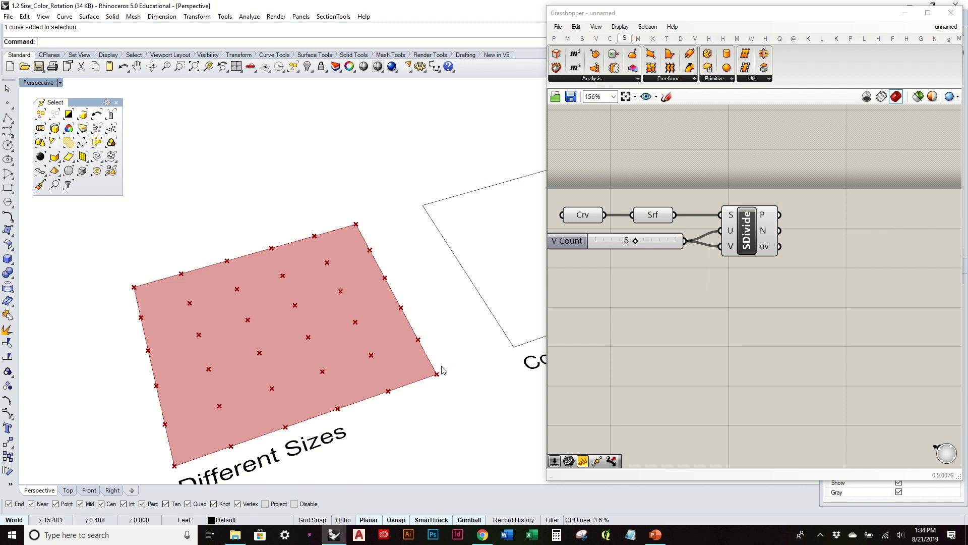
pyautogui.scroll(-2, 452, 361)
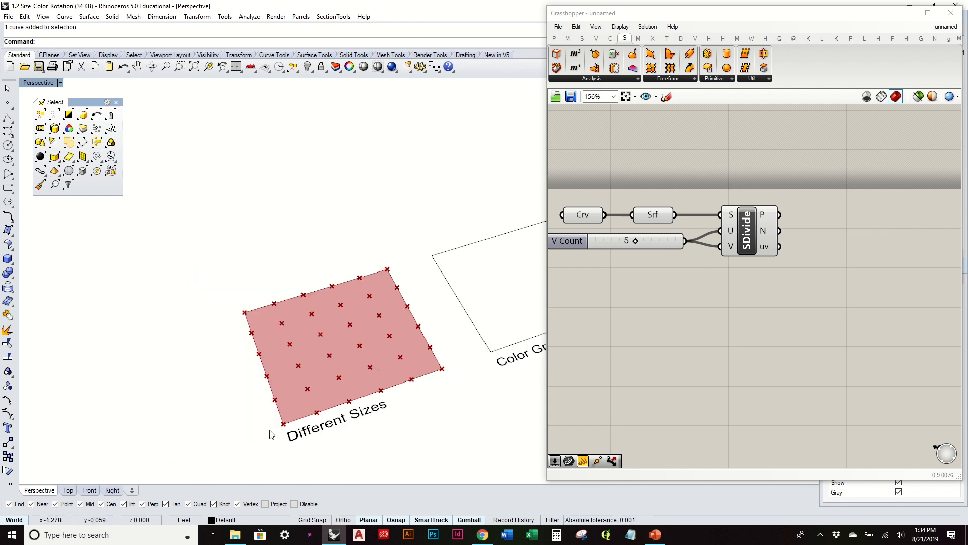
pyautogui.click(743, 281)
pyautogui.moveTo(788, 285); pyautogui.dragTo(780, 290, button='right')
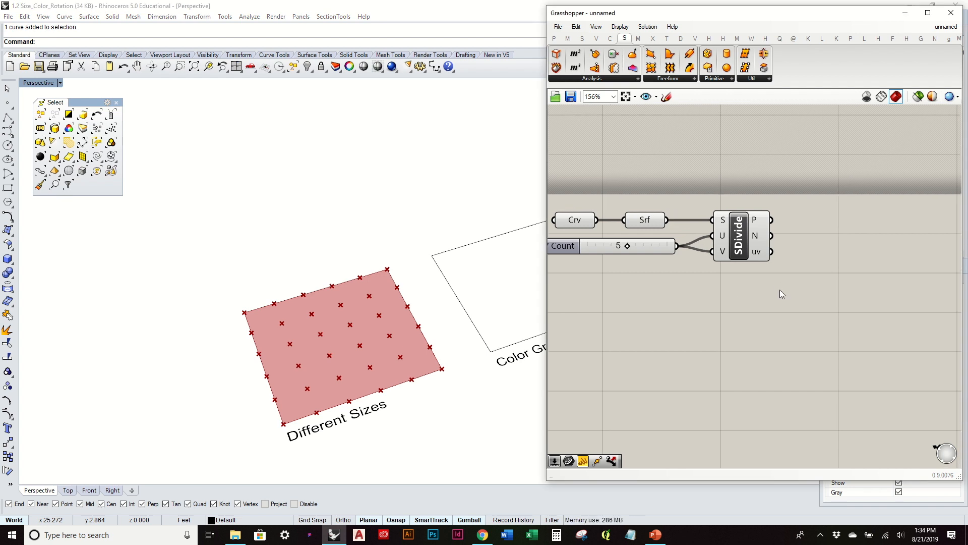
pyautogui.moveTo(326, 437); pyautogui.dragTo(324, 410, button='right')
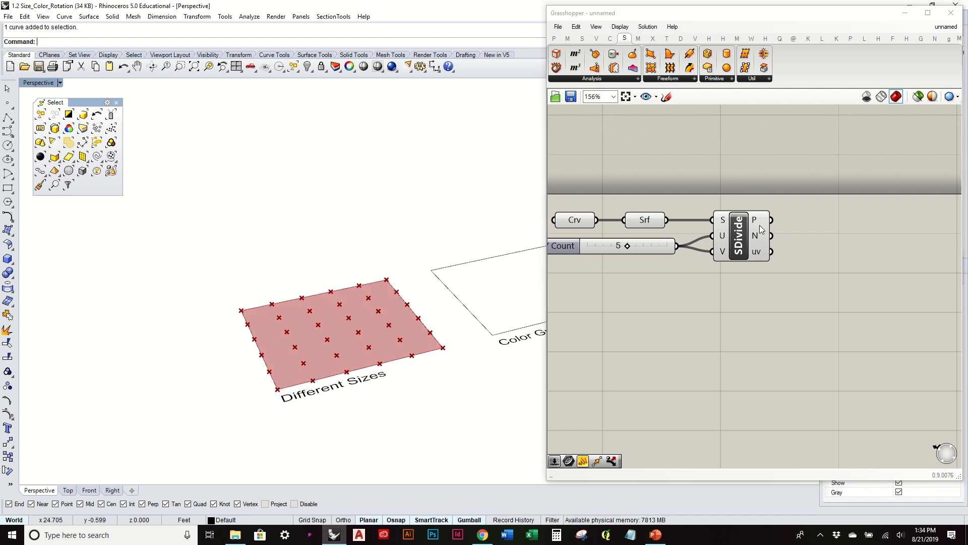
# Step: Flatten the points output P of the Divide Surface component
pyautogui.moveTo(761, 219)
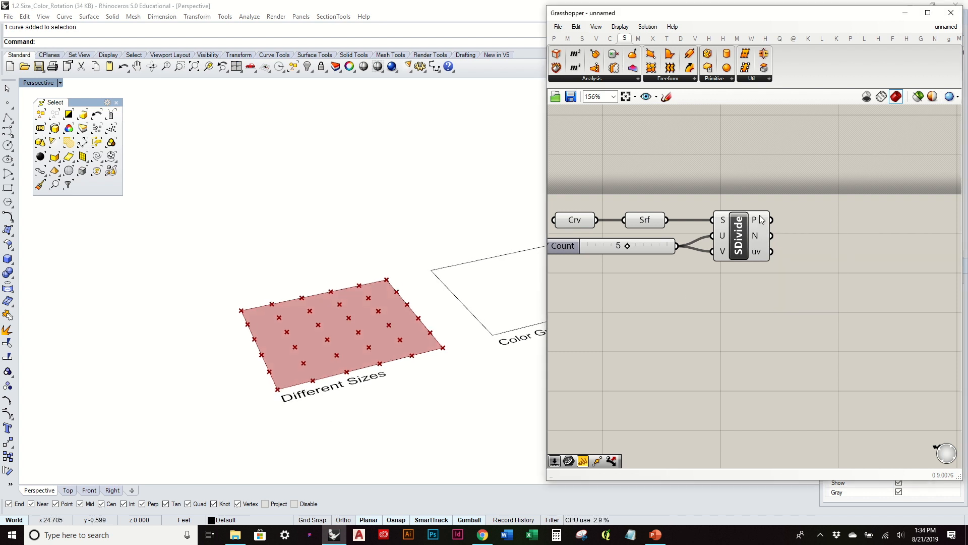
pyautogui.rightClick(761, 218)
pyautogui.click(770, 260)
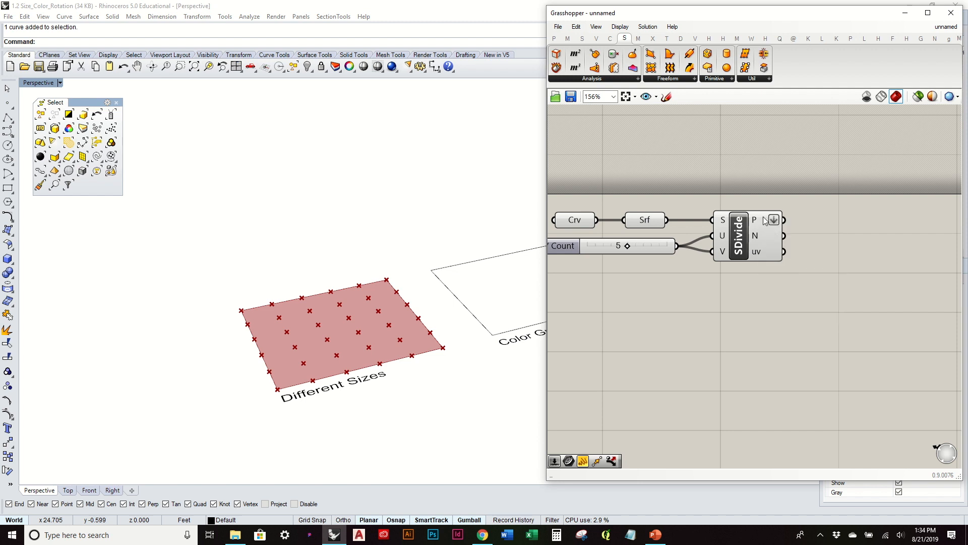
# Step: Add a Move component beyond Divide Surface and connect the flattened points to its geometry input G
pyautogui.doubleClick(724, 299)
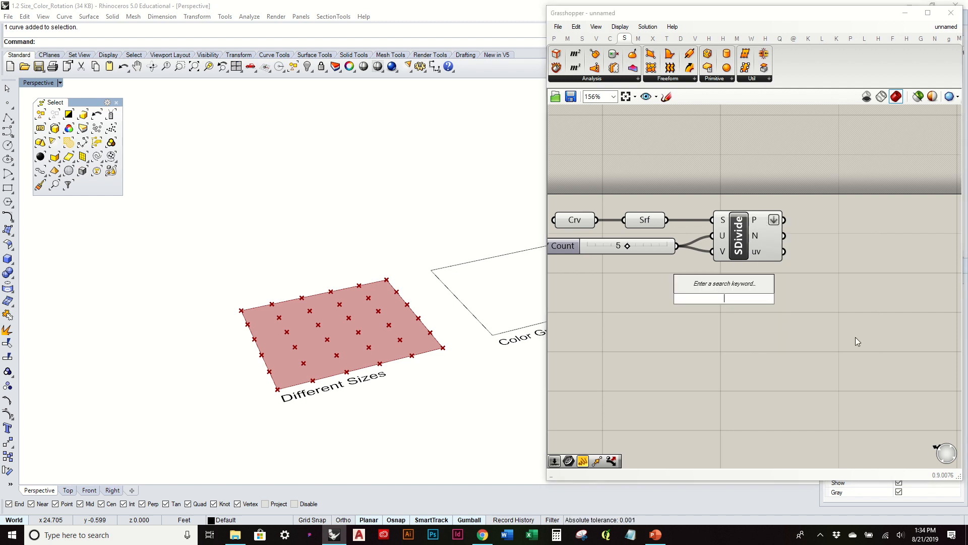
pyautogui.write('move')
pyautogui.press('Return')
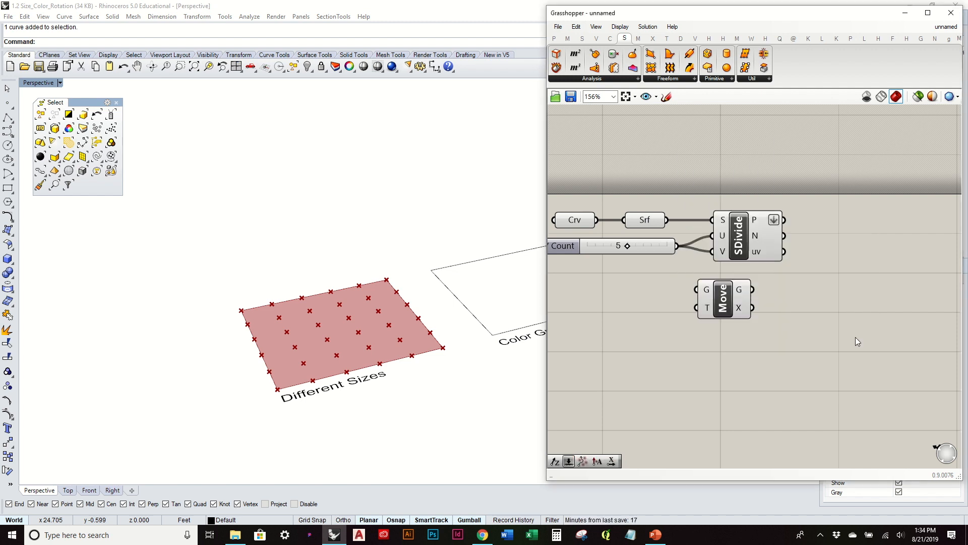
pyautogui.moveTo(784, 219); pyautogui.dragTo(697, 289)
pyautogui.moveTo(749, 309); pyautogui.dragTo(917, 292)
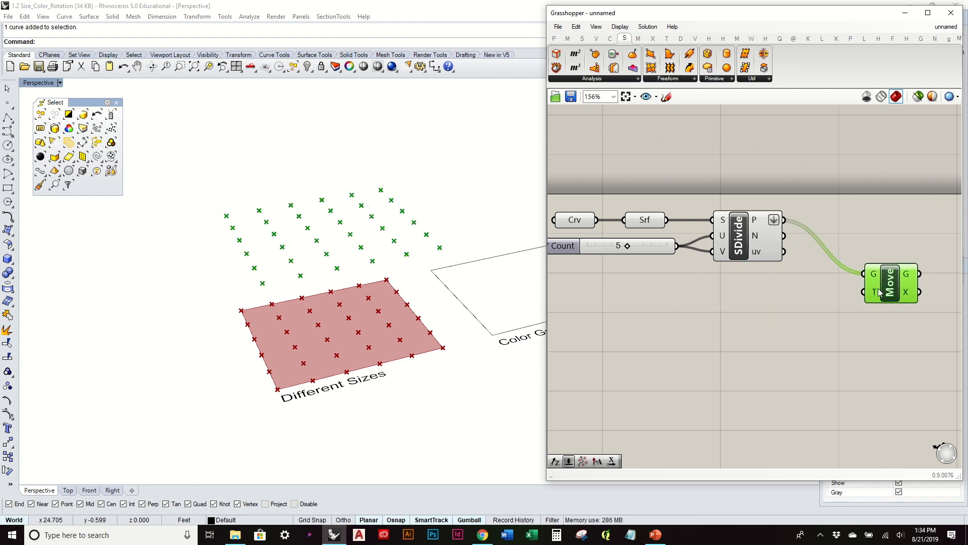
# Step: Add a Unit Z vector component and connect it to the motion input T of the Move component
pyautogui.doubleClick(795, 319)
pyautogui.write('z')
pyautogui.press('Return')
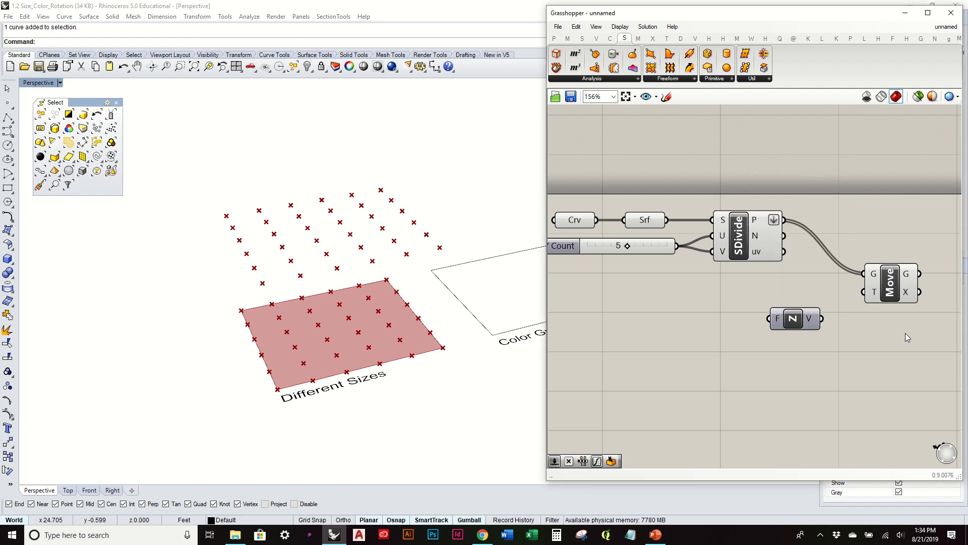
pyautogui.moveTo(822, 319); pyautogui.dragTo(864, 291)
pyautogui.moveTo(455, 301); pyautogui.dragTo(452, 290, button='right')
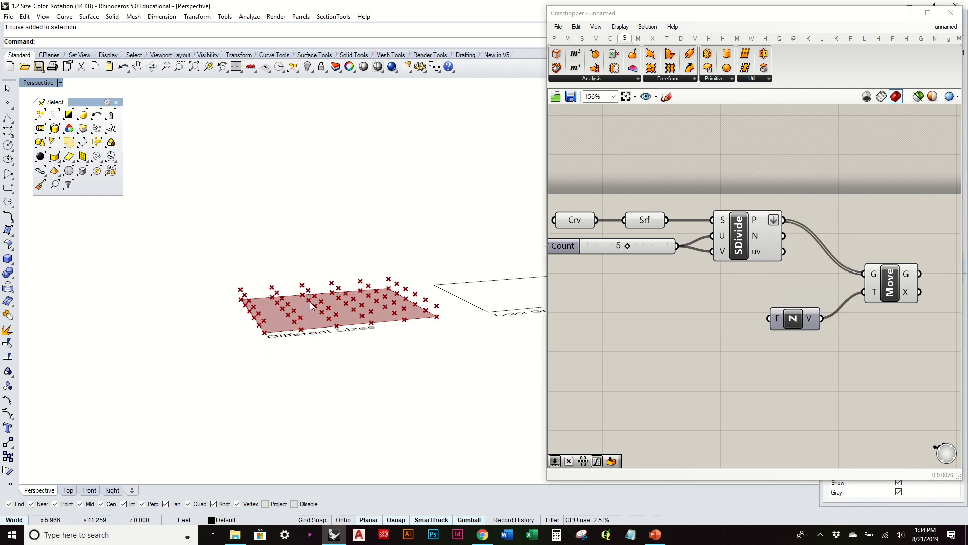
pyautogui.moveTo(362, 258); pyautogui.dragTo(359, 295, button='right')
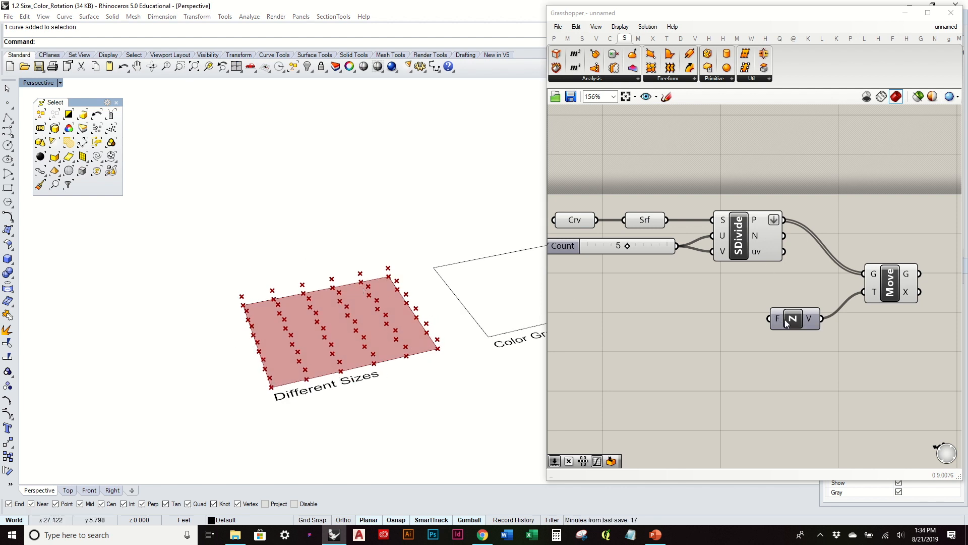
pyautogui.moveTo(780, 316); pyautogui.dragTo(789, 312)
pyautogui.click(732, 315)
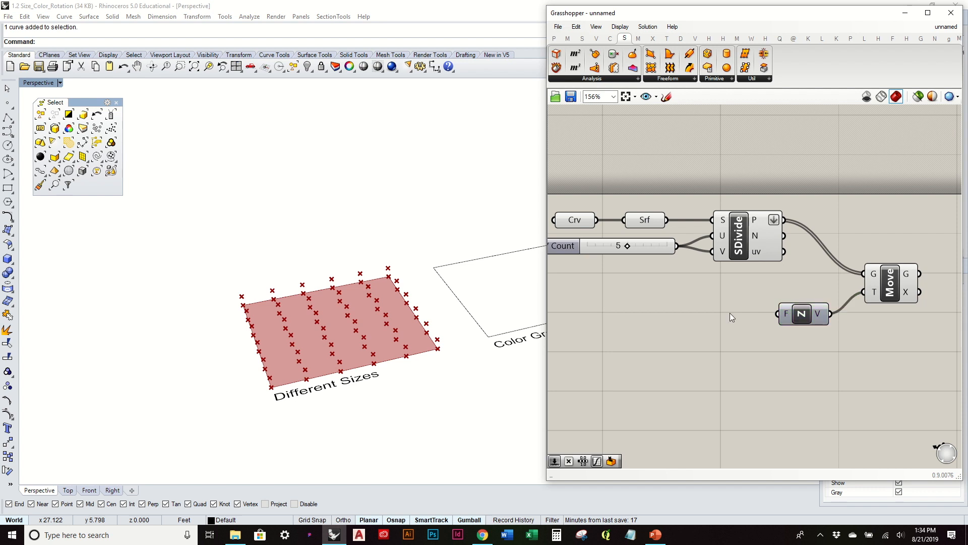
# Step: Add a Range component from the Sequence set in front of the Unit Z component
pyautogui.click(569, 39)
pyautogui.click(580, 39)
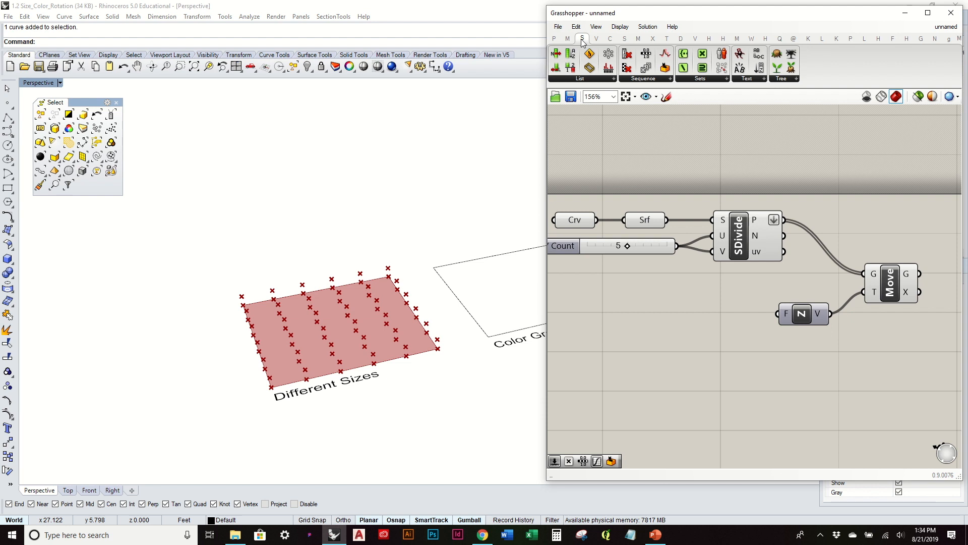
pyautogui.click(637, 78)
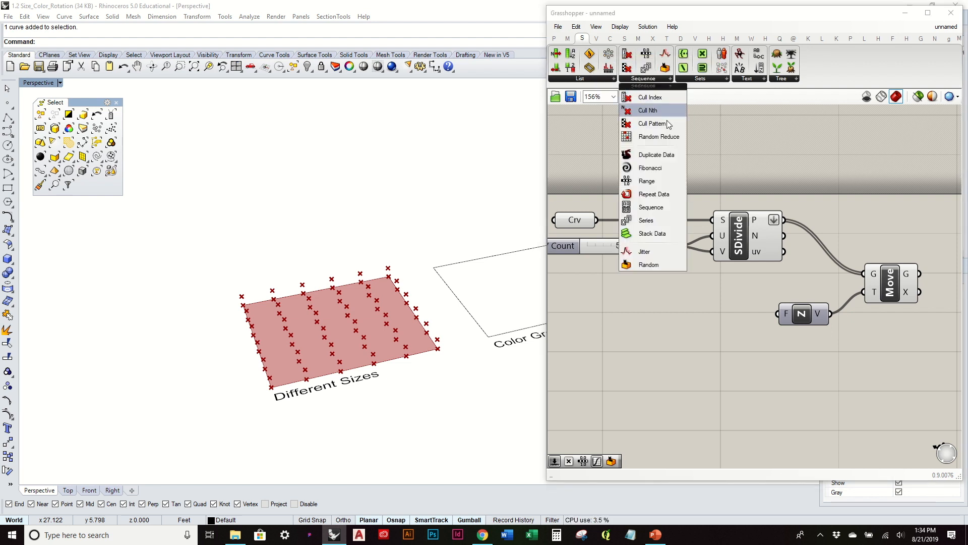
pyautogui.moveTo(663, 180); pyautogui.dragTo(699, 319)
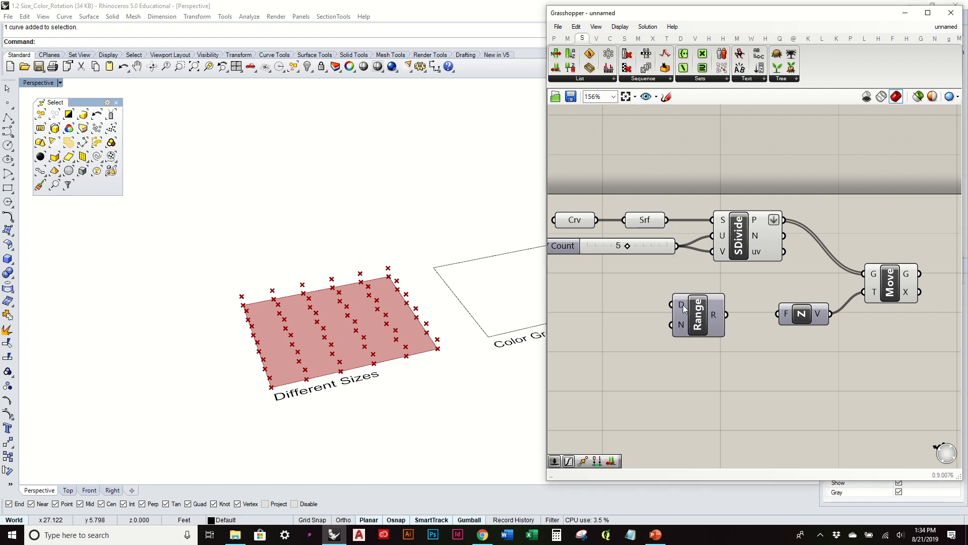
pyautogui.moveTo(682, 305)
pyautogui.moveTo(682, 304); pyautogui.dragTo(746, 300, button='right')
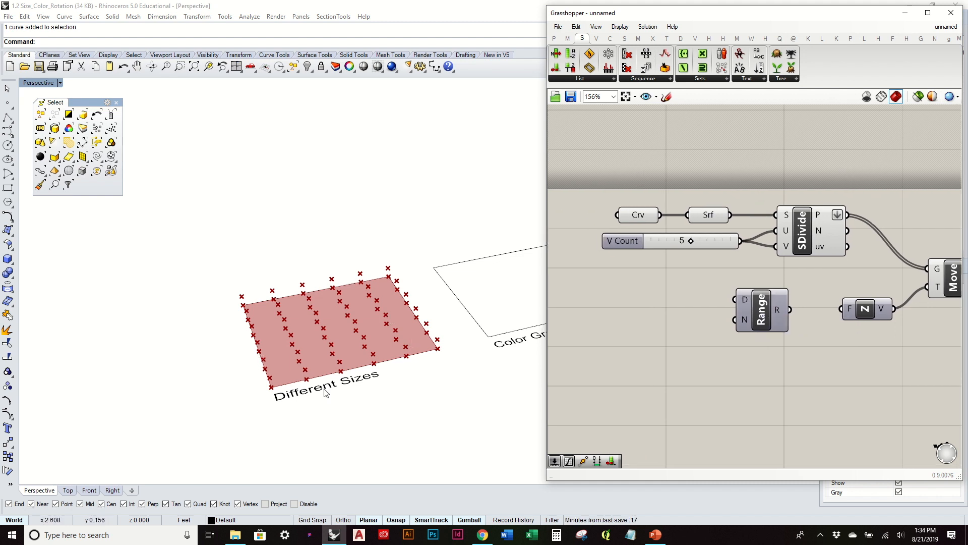
# Step: Create a number slider with value 15 and connect it to the domain input D of Range
pyautogui.doubleClick(628, 313)
pyautogui.write('15')
pyautogui.press('Return')
pyautogui.moveTo(694, 314); pyautogui.dragTo(736, 299)
# Step: Connect the V Count slider to the steps input N of Range and the Range output R to Unit Z's factor input
pyautogui.moveTo(706, 243); pyautogui.dragTo(657, 243)
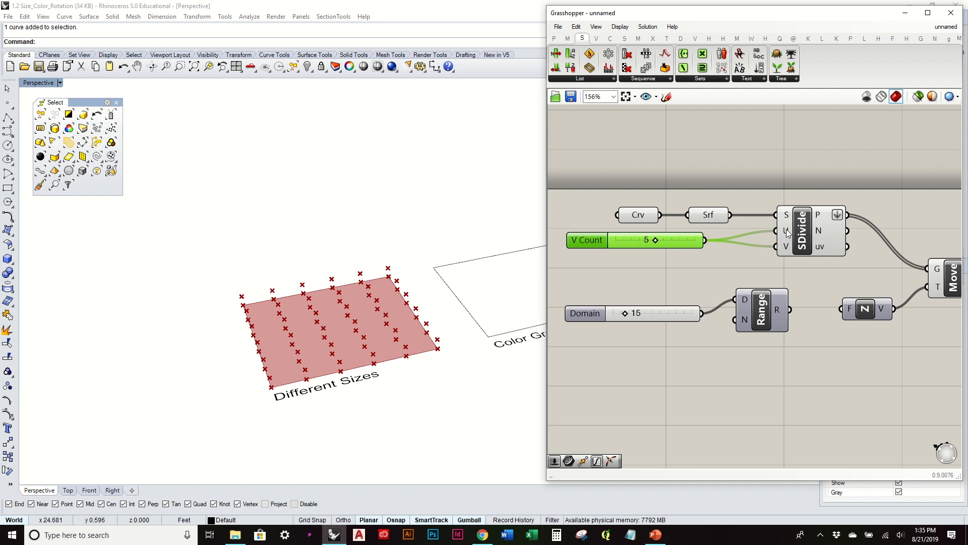
pyautogui.moveTo(705, 240); pyautogui.dragTo(734, 319)
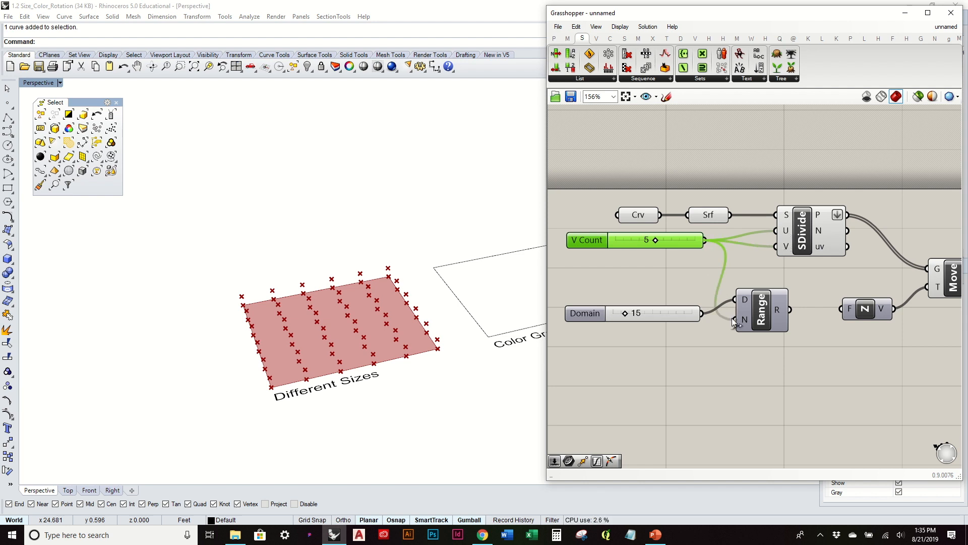
pyautogui.click(673, 319)
pyautogui.moveTo(795, 309); pyautogui.dragTo(661, 309, button='right')
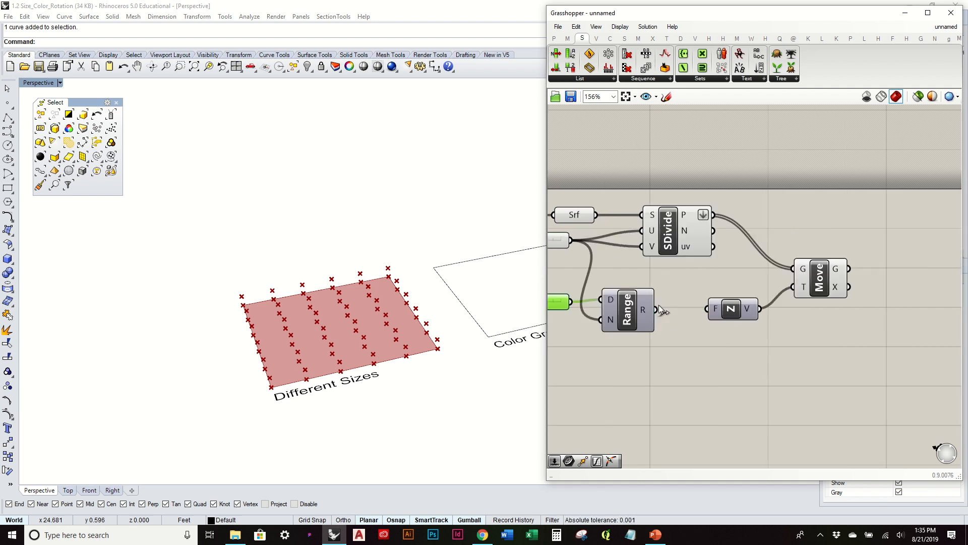
pyautogui.moveTo(656, 309); pyautogui.dragTo(708, 308)
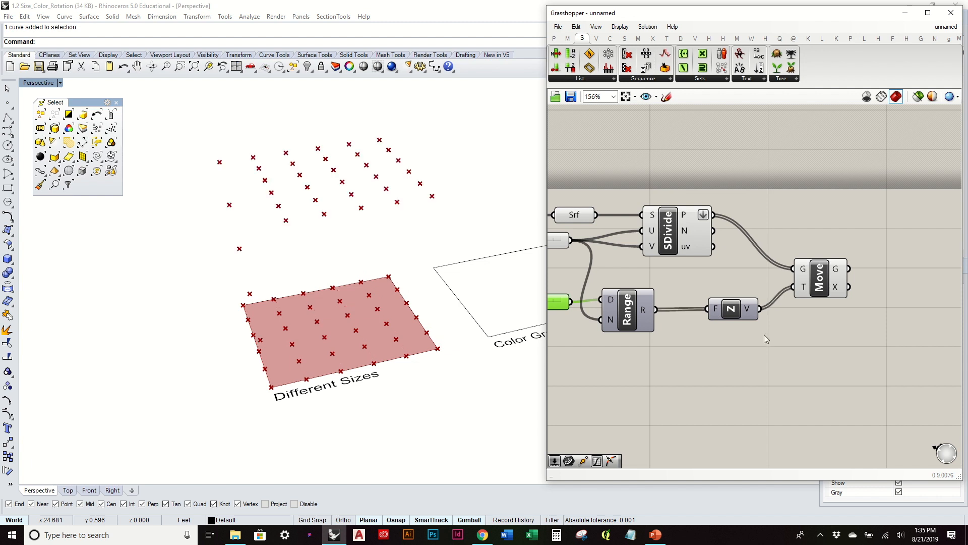
# Step: Graft the motion input T of the Move component
pyautogui.moveTo(341, 344); pyautogui.dragTo(383, 316, button='right')
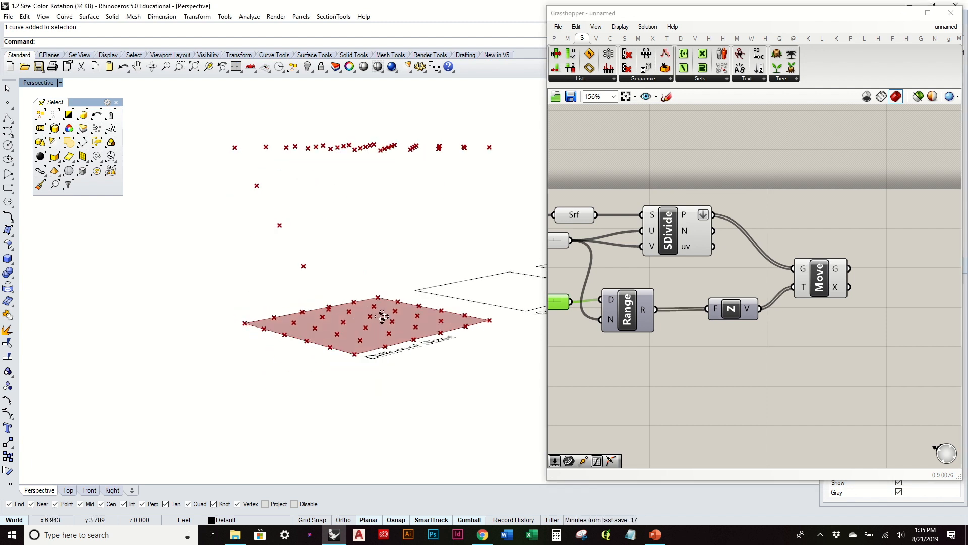
pyautogui.rightClick(802, 286)
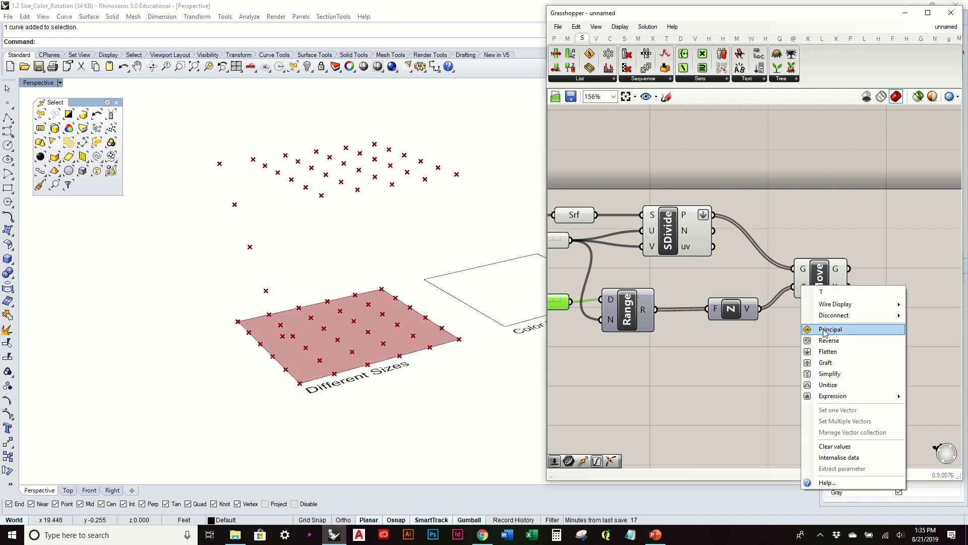
pyautogui.click(831, 366)
pyautogui.moveTo(340, 319)
pyautogui.mouseDown(button='right')
pyautogui.moveTo(278, 300)
pyautogui.moveTo(282, 291)
pyautogui.moveTo(352, 311)
pyautogui.mouseUp(button='right')
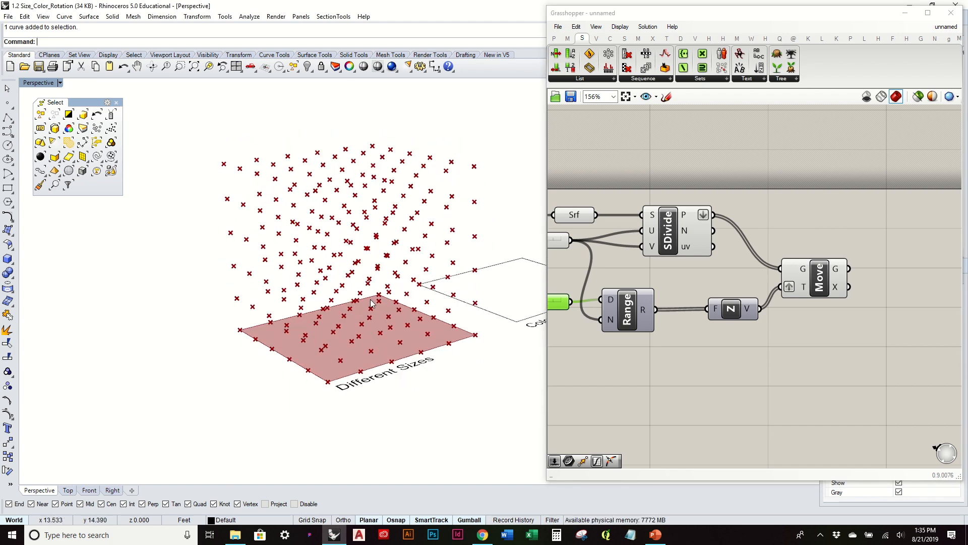
# Step: Turn off the preview of the curve, surface and surface division components
pyautogui.moveTo(649, 261); pyautogui.dragTo(800, 282, button='right')
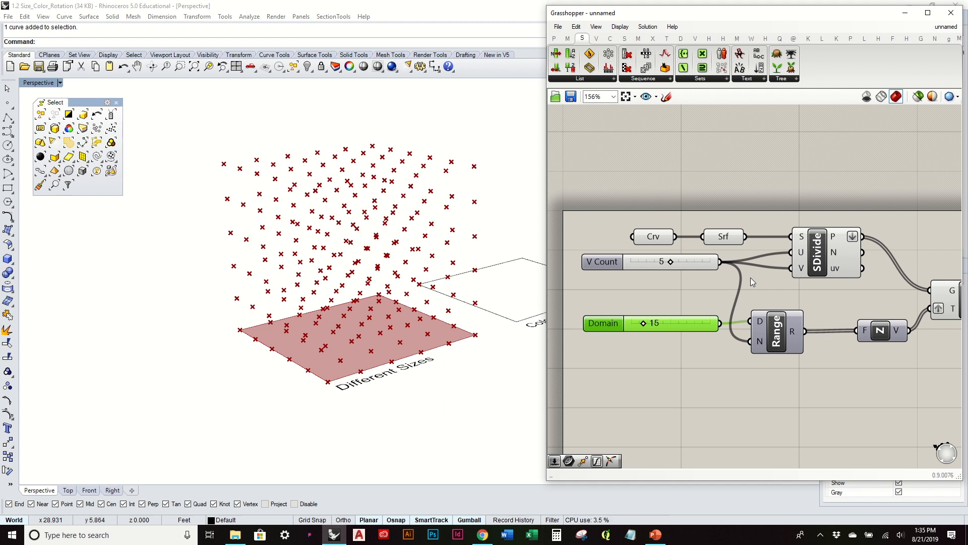
pyautogui.moveTo(750, 278); pyautogui.dragTo(568, 206)
pyautogui.middleClick(647, 207)
pyautogui.click(679, 176)
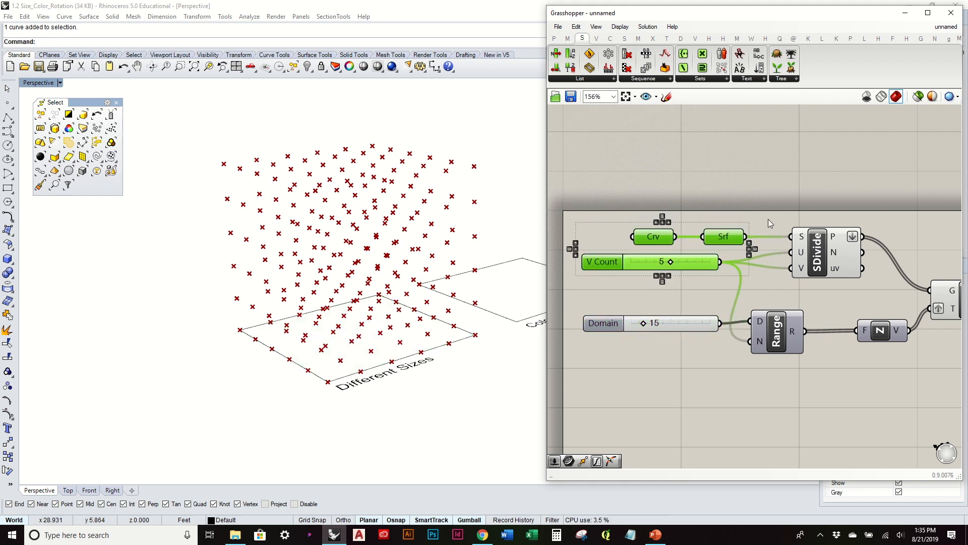
pyautogui.click(829, 268)
pyautogui.moveTo(829, 268); pyautogui.dragTo(687, 280, button='right')
pyautogui.rightClick(686, 275)
pyautogui.click(732, 292)
pyautogui.click(785, 267)
# Step: Examine the layered point grid above the Different Sizes rectangle from several angles
pyautogui.moveTo(413, 261); pyautogui.dragTo(380, 242, button='right')
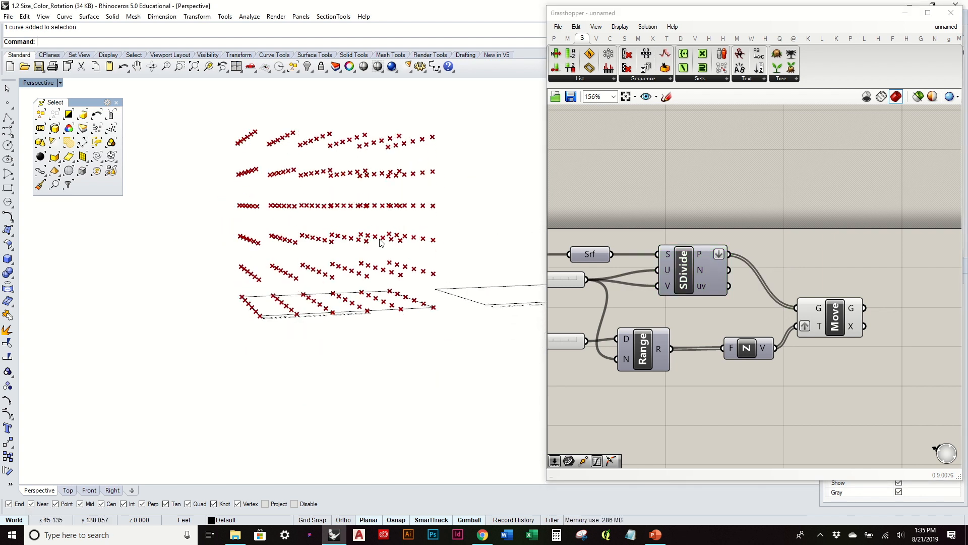
pyautogui.moveTo(381, 243); pyautogui.dragTo(400, 308, button='right')
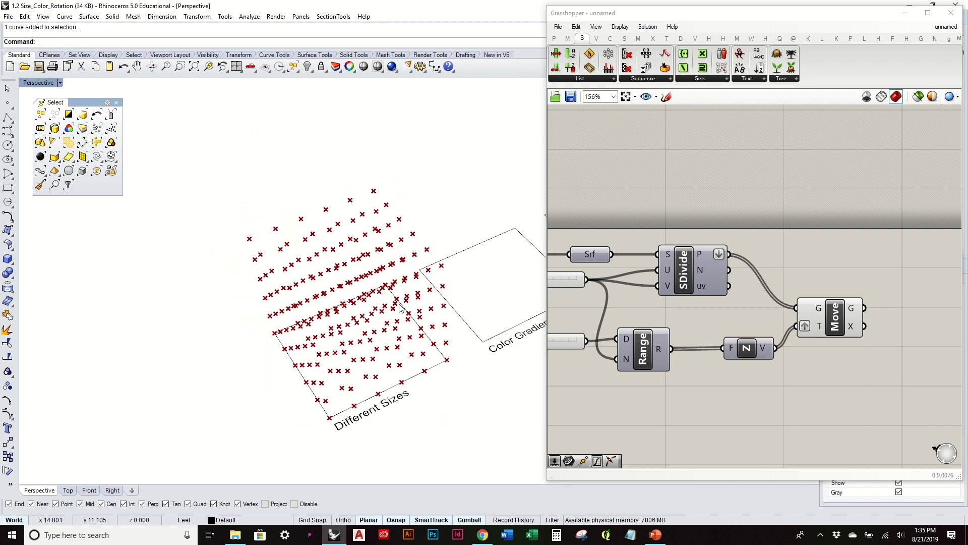
pyautogui.moveTo(458, 385); pyautogui.dragTo(323, 346, button='right')
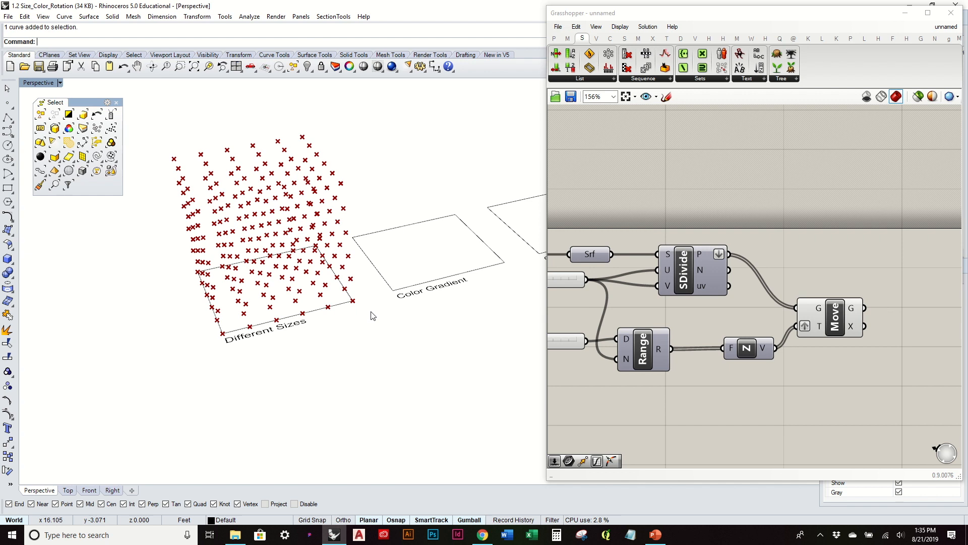
pyautogui.keyDown('shift'); pyautogui.moveTo(370, 316); pyautogui.dragTo(296, 333, button='right'); pyautogui.keyUp('shift')
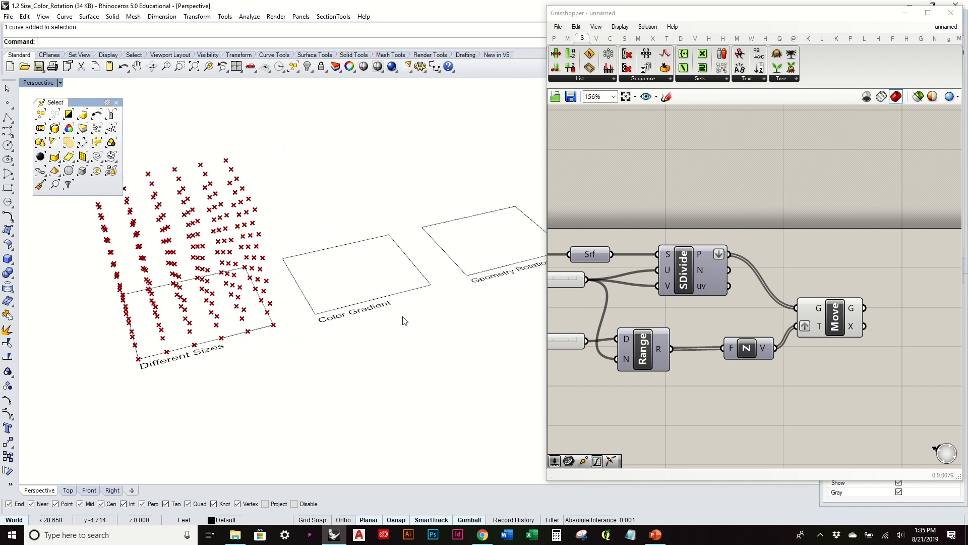
pyautogui.moveTo(436, 310); pyautogui.dragTo(457, 303, button='right')
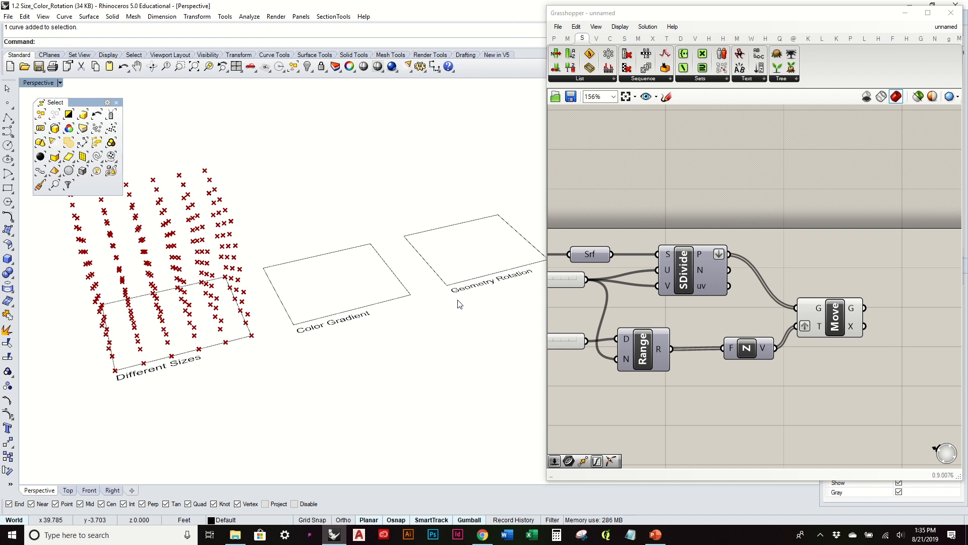
pyautogui.moveTo(432, 315); pyautogui.dragTo(257, 319, button='right')
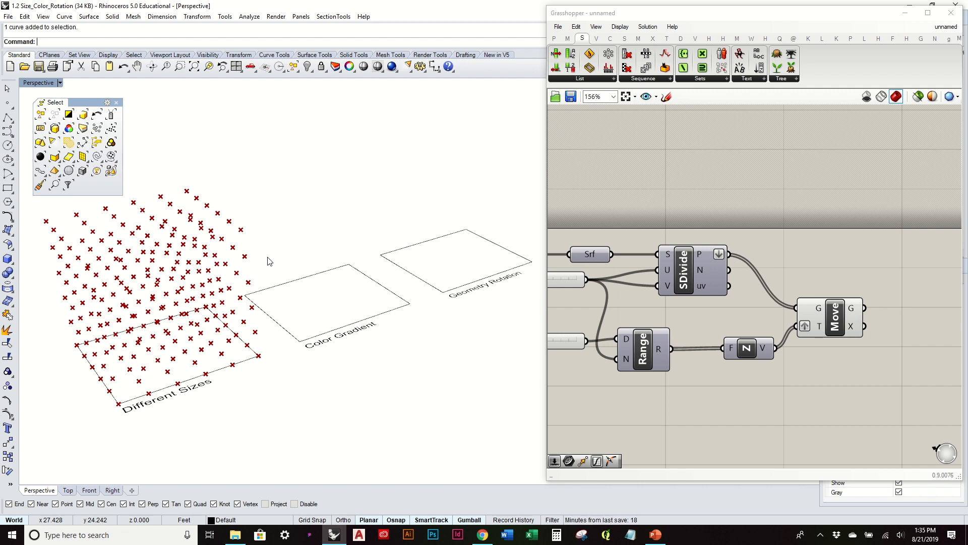
pyautogui.keyDown('shift'); pyautogui.moveTo(240, 275); pyautogui.dragTo(288, 309, button='right'); pyautogui.keyUp('shift')
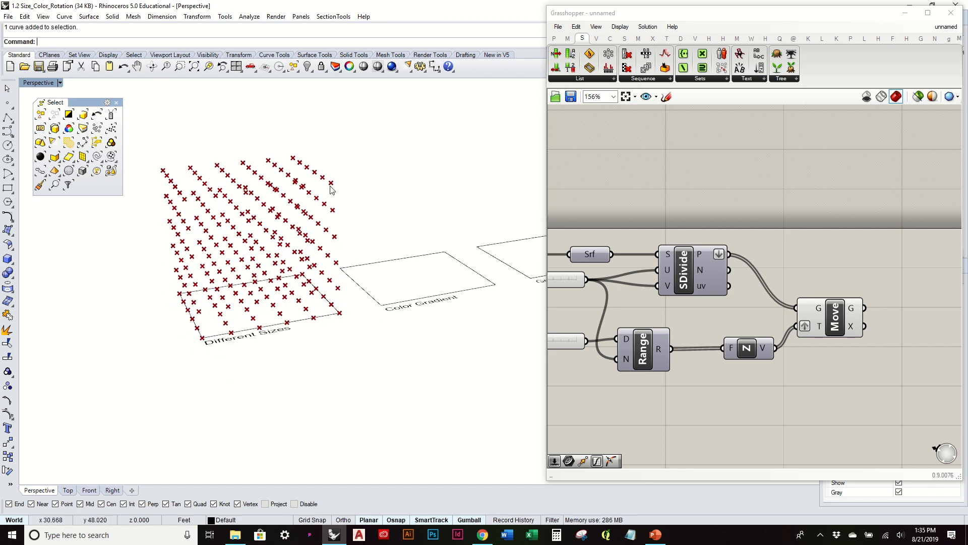
pyautogui.moveTo(242, 238); pyautogui.dragTo(231, 211, button='right')
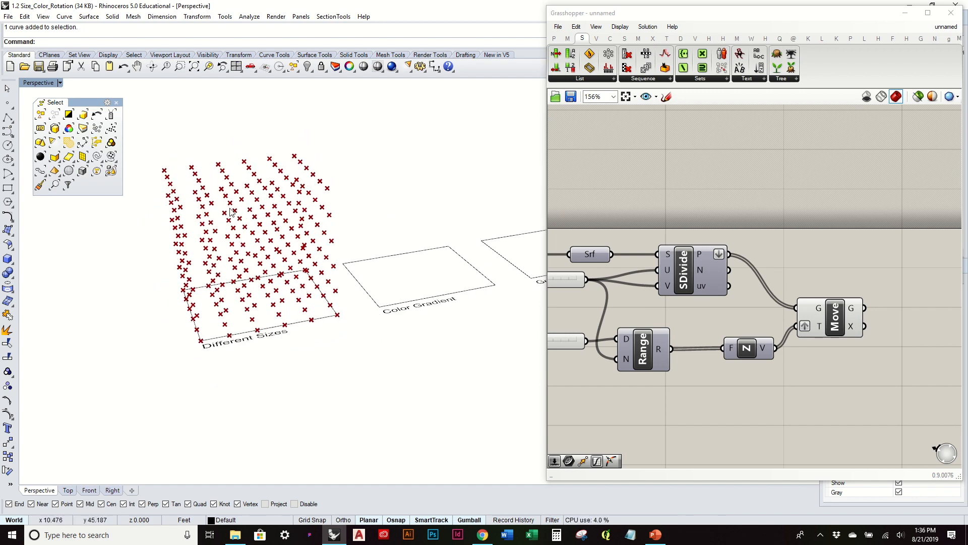
pyautogui.moveTo(351, 221); pyautogui.dragTo(544, 261, button='right')
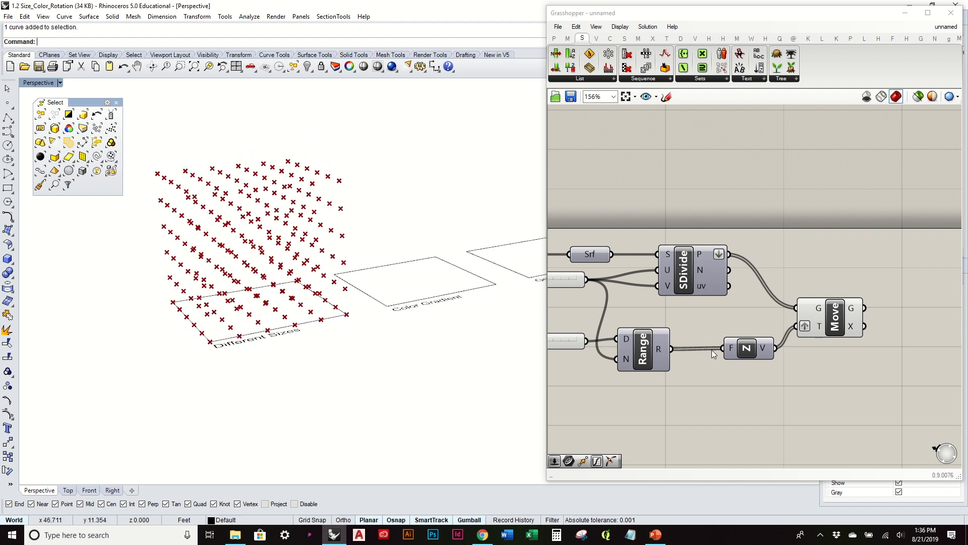
# Step: Reposition the Move component higher on the canvas, roughly level with the surface division component
pyautogui.moveTo(705, 361); pyautogui.dragTo(757, 308, button='right')
pyautogui.click(880, 225)
pyautogui.click(915, 301)
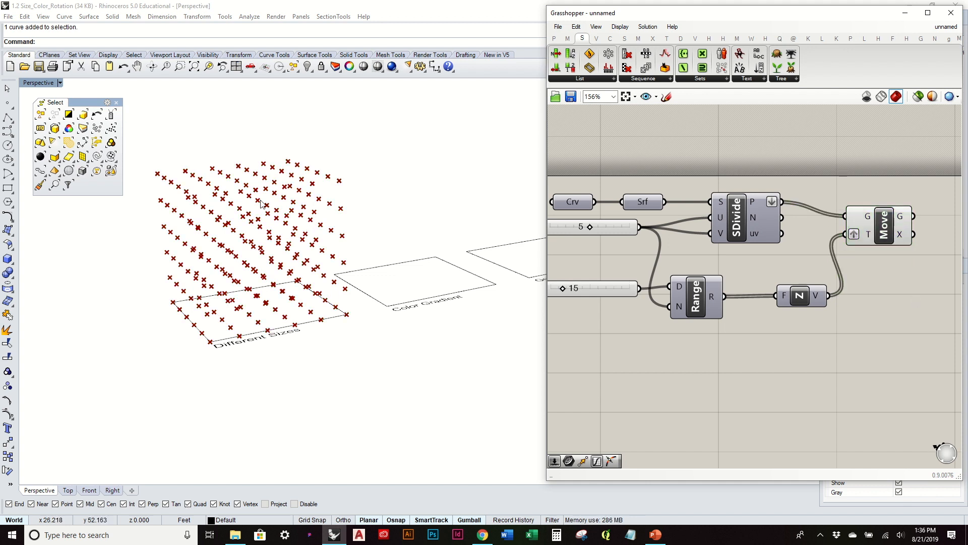
# Step: Place three separate point objects in Rhino inside the Different Sizes rectangle
pyautogui.click(8, 104)
pyautogui.moveTo(252, 263); pyautogui.dragTo(226, 330, button='right')
pyautogui.click(218, 341)
pyautogui.rightClick(234, 334)
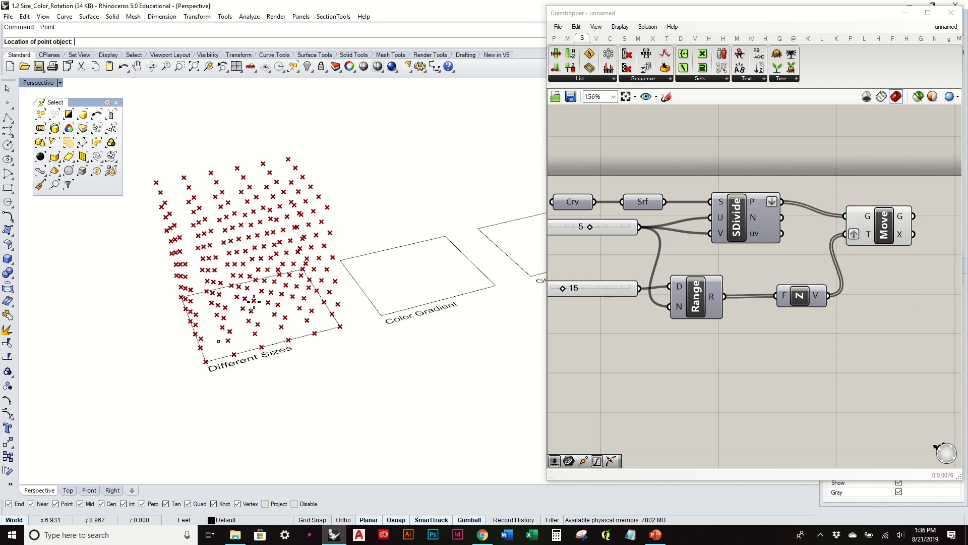
pyautogui.click(310, 323)
pyautogui.moveTo(310, 322); pyautogui.dragTo(263, 285, button='right')
pyautogui.click(270, 277)
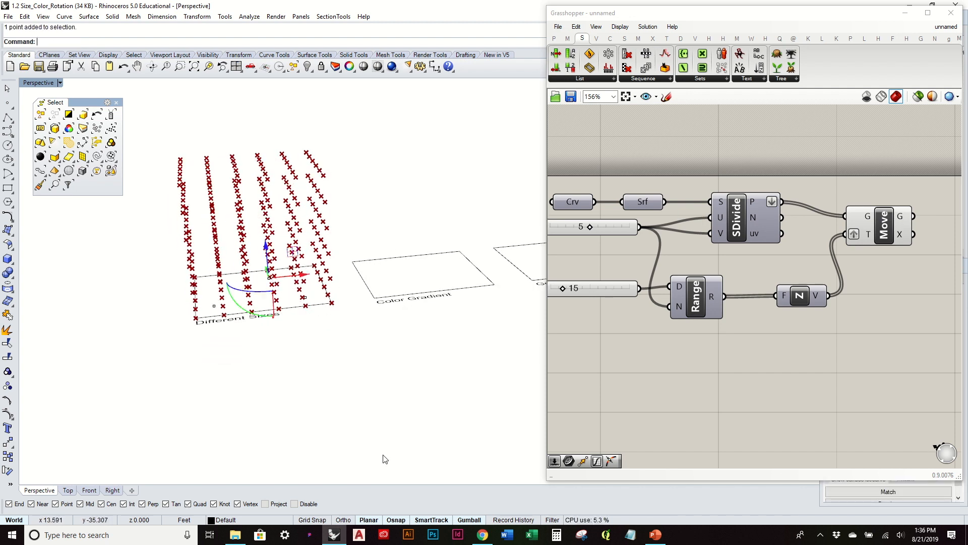
# Step: Raise one of the three point objects vertically with the gumball to near the top of the point grid
pyautogui.click(471, 519)
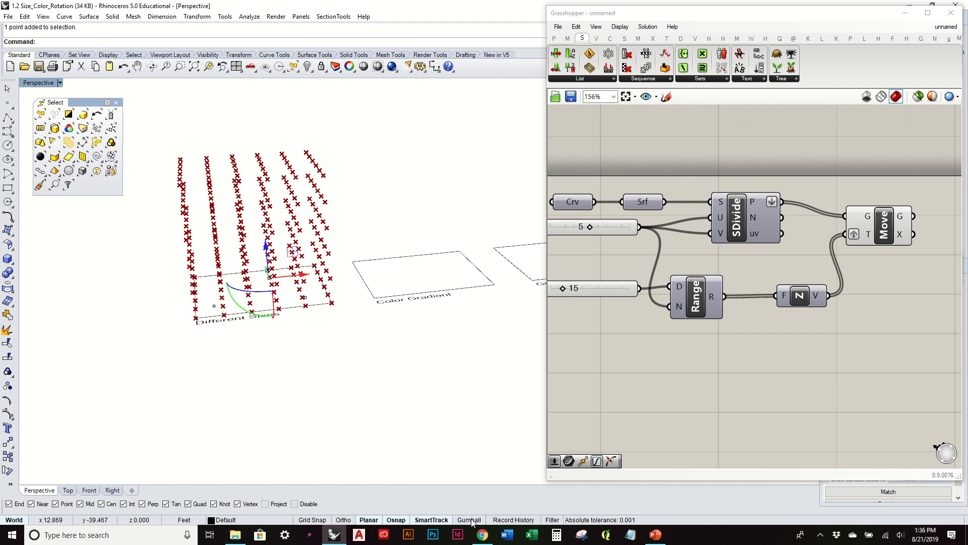
pyautogui.click(471, 520)
pyautogui.moveTo(278, 314); pyautogui.dragTo(247, 303, button='right')
pyautogui.scroll(2, 299, 298)
pyautogui.moveTo(298, 295); pyautogui.dragTo(287, 152)
pyautogui.scroll(-3, 283, 158)
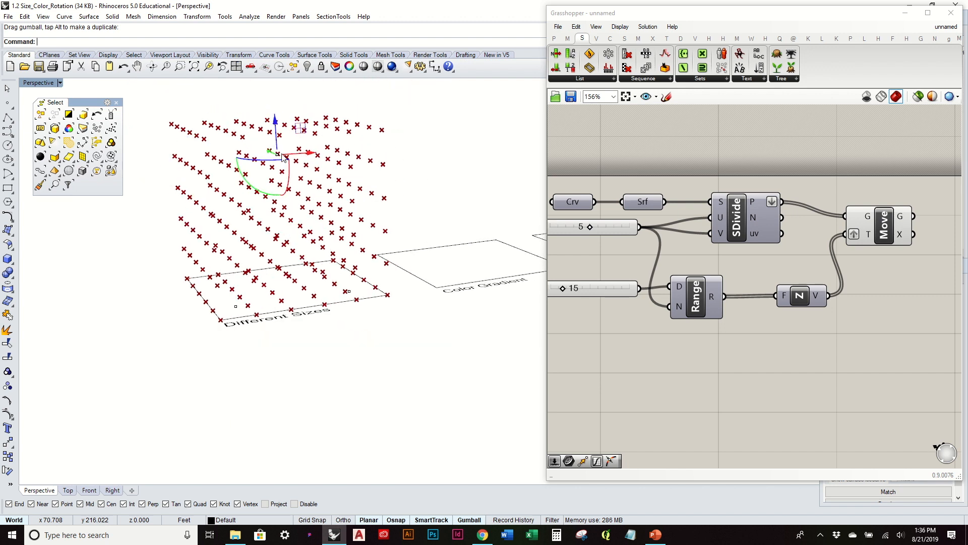
# Step: Raise the other two point objects with the gumball to different lower heights within the grid
pyautogui.click(347, 295)
pyautogui.moveTo(337, 285); pyautogui.dragTo(333, 208)
pyautogui.click(233, 312)
pyautogui.moveTo(235, 294); pyautogui.dragTo(247, 250)
pyautogui.moveTo(247, 250); pyautogui.dragTo(355, 239, button='right')
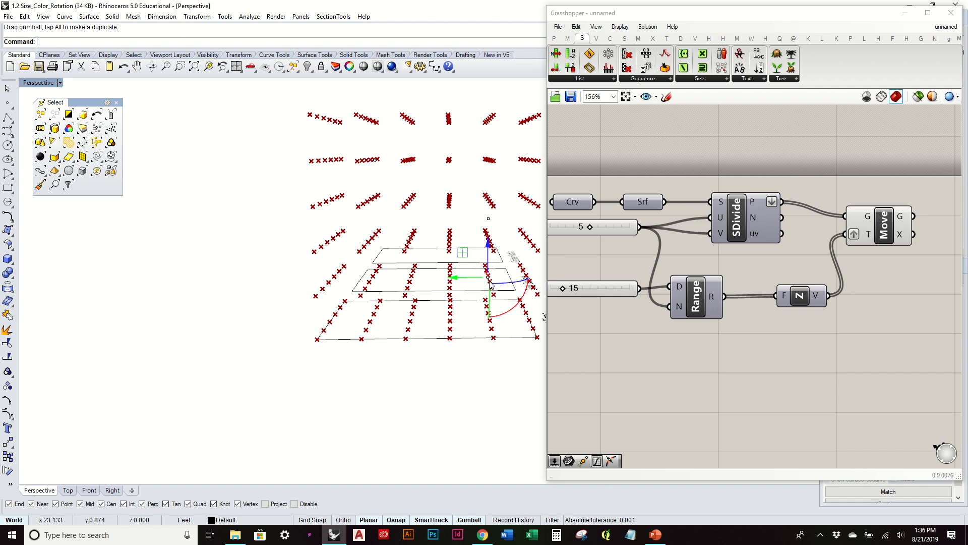
pyautogui.moveTo(441, 272); pyautogui.dragTo(307, 260, button='right')
# Step: Add a Grasshopper Point parameter, assign the three Rhino points to it as multiple points, and place it below Move
pyautogui.moveTo(175, 142); pyautogui.dragTo(383, 256)
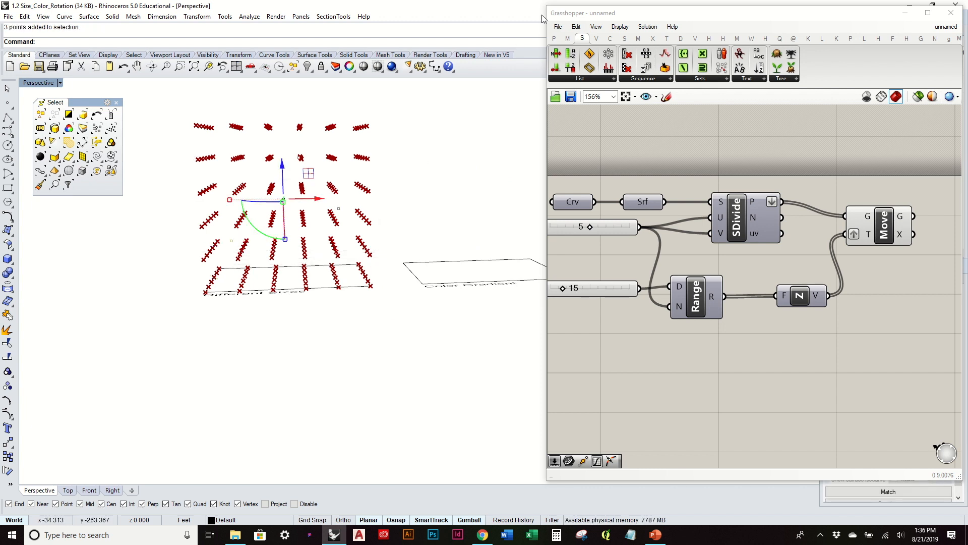
pyautogui.click(554, 39)
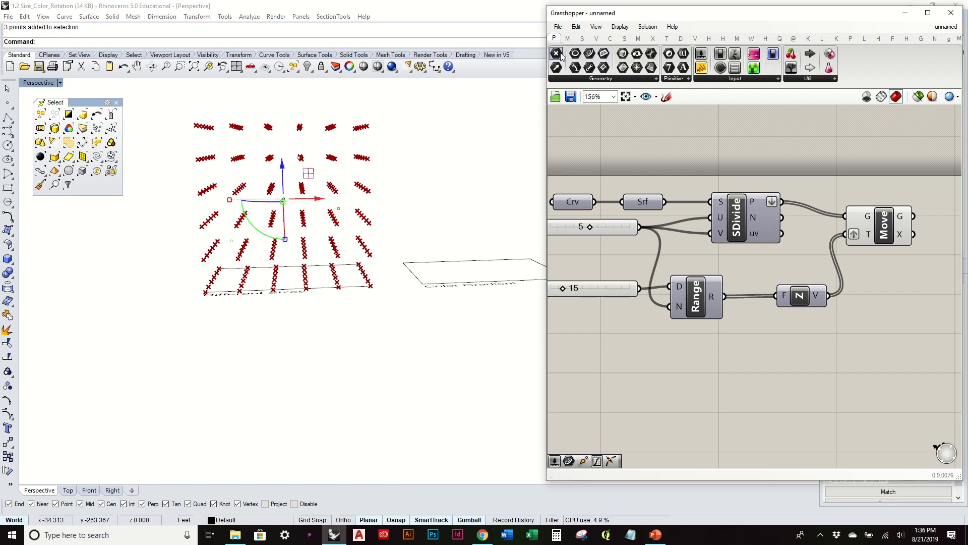
pyautogui.moveTo(790, 415); pyautogui.dragTo(797, 374)
pyautogui.rightClick(797, 373)
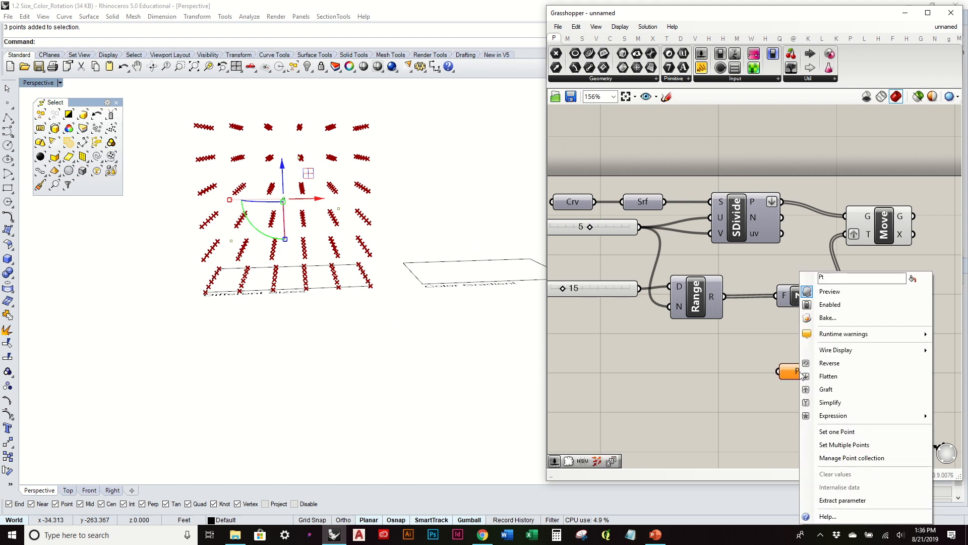
pyautogui.click(843, 445)
pyautogui.moveTo(831, 352); pyautogui.dragTo(632, 355, button='right')
pyautogui.moveTo(590, 371); pyautogui.dragTo(677, 357)
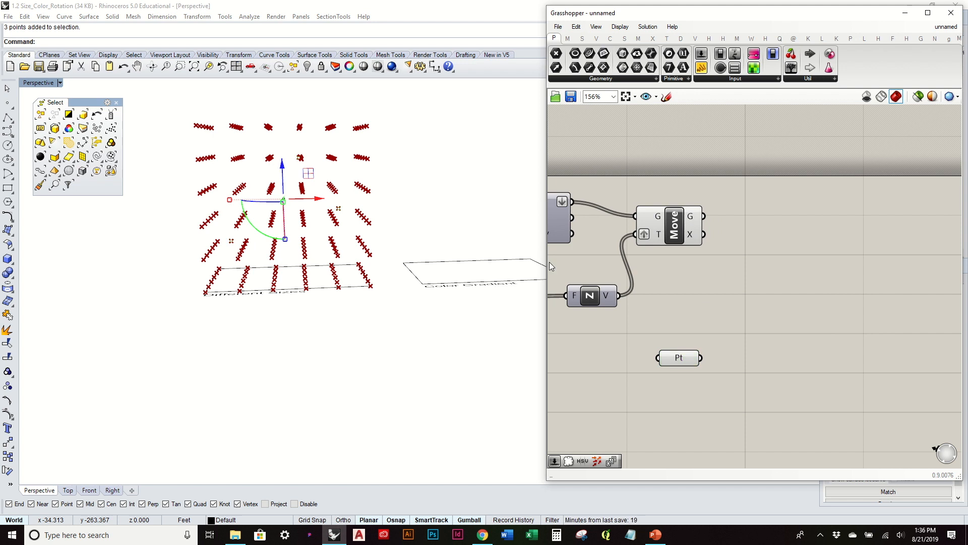
# Step: Shift the highest of the three reference points slightly sideways with the gumball
pyautogui.click(427, 186)
pyautogui.moveTo(427, 186)
pyautogui.mouseDown(button='right')
pyautogui.moveTo(432, 214)
pyautogui.moveTo(437, 185)
pyautogui.mouseUp(button='right')
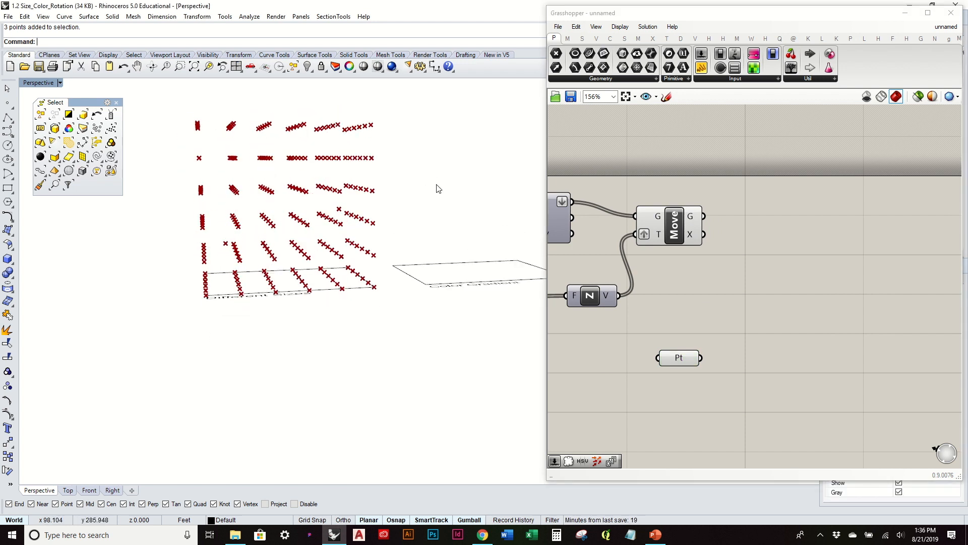
pyautogui.click(281, 156)
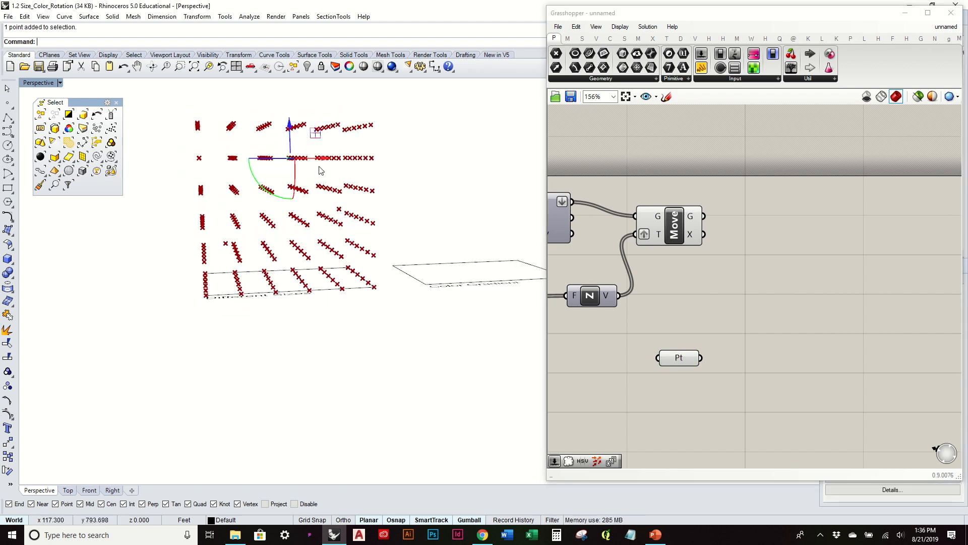
pyautogui.moveTo(281, 157); pyautogui.dragTo(343, 176, button='right')
pyautogui.moveTo(300, 150); pyautogui.dragTo(289, 150)
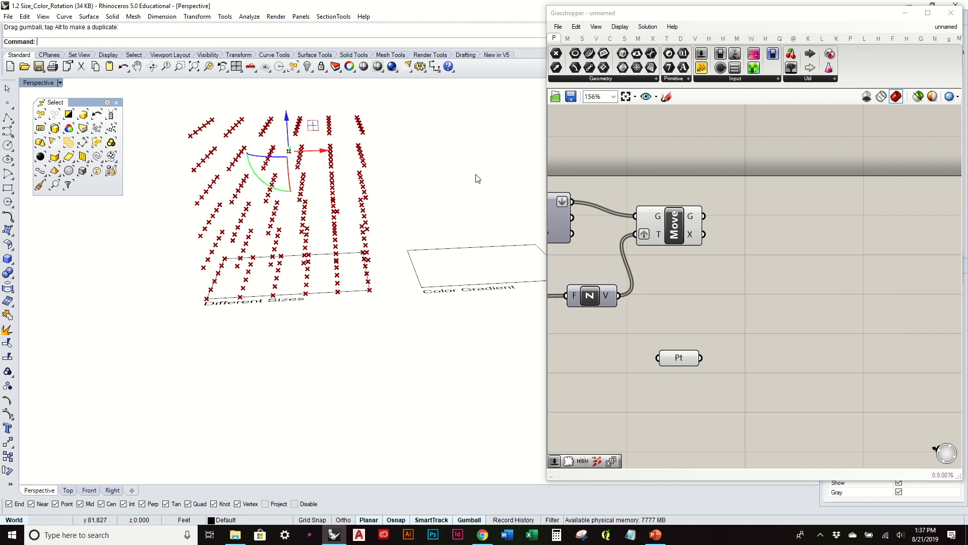
# Step: Add a Closest Point component from the Vector Point set beside the Move component
pyautogui.click(667, 214)
pyautogui.click(735, 313)
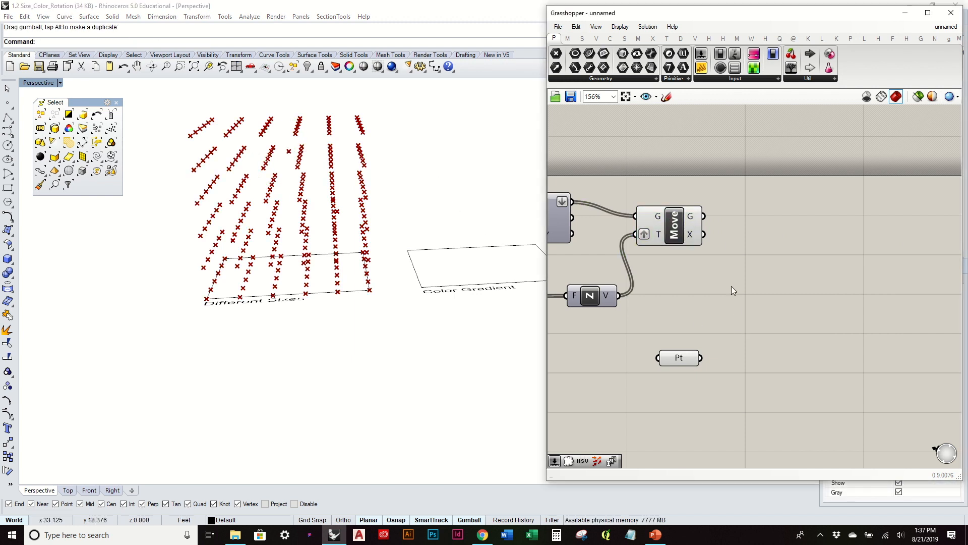
pyautogui.click(595, 40)
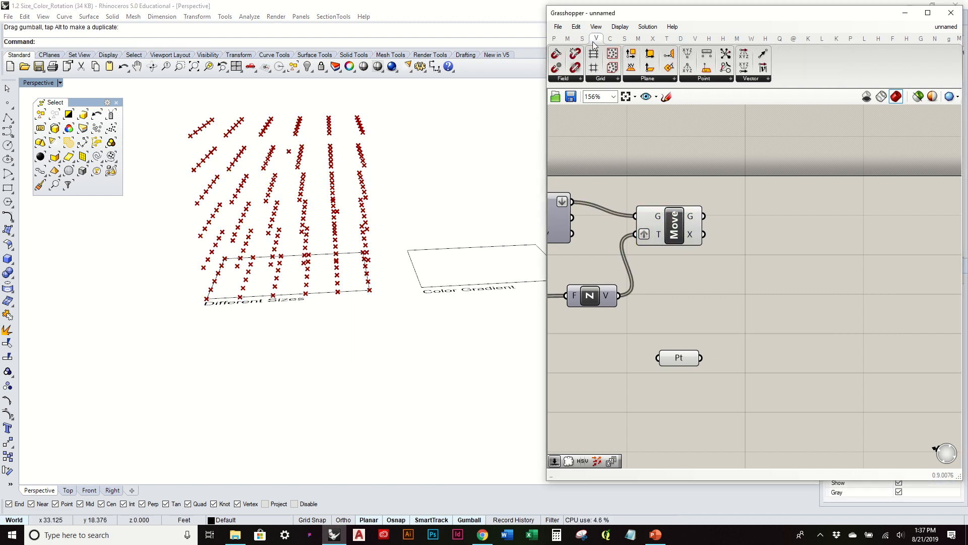
pyautogui.click(710, 80)
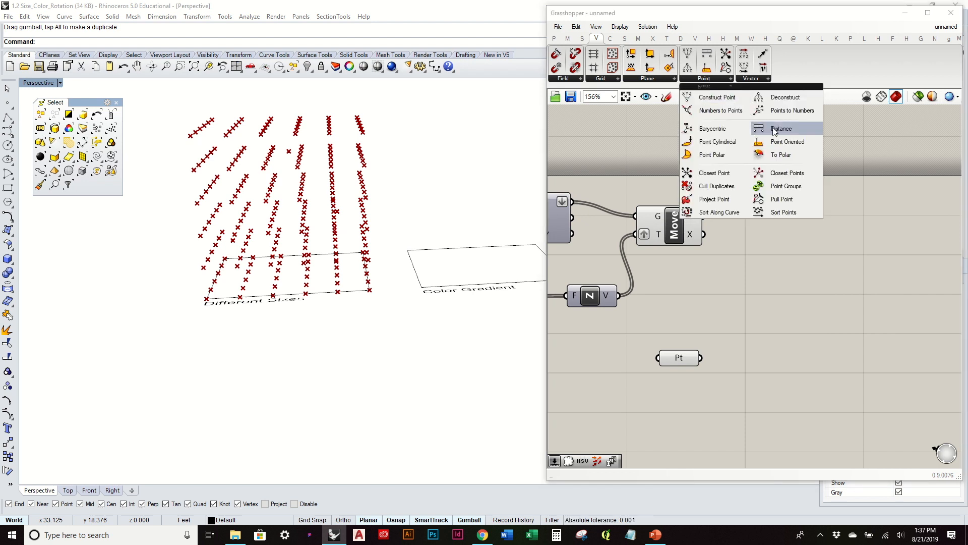
pyautogui.click(731, 173)
pyautogui.click(788, 273)
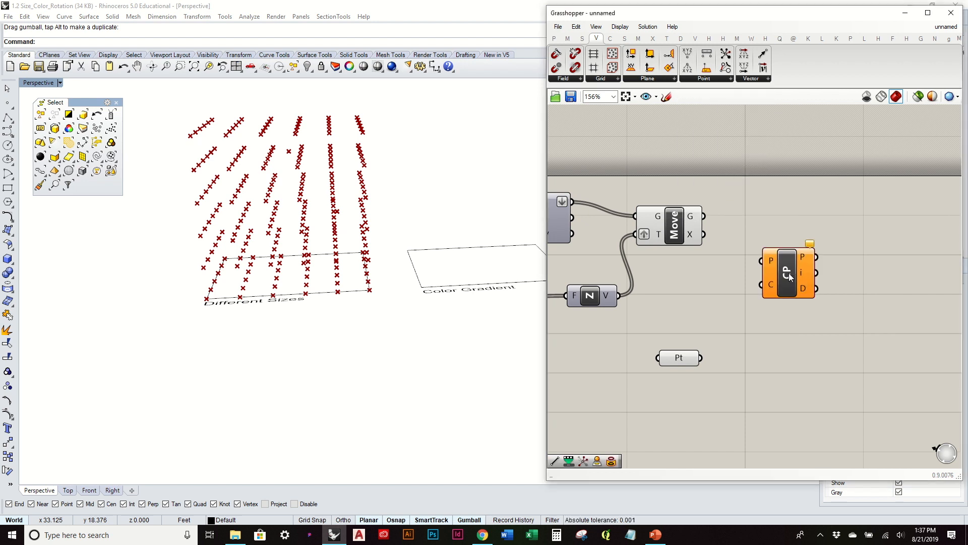
pyautogui.moveTo(788, 287); pyautogui.dragTo(806, 286)
# Step: Connect Move's geometry output G to the Closest Point input P, flatten that output, and align Closest Point with Move
pyautogui.moveTo(361, 271); pyautogui.dragTo(428, 211, button='right')
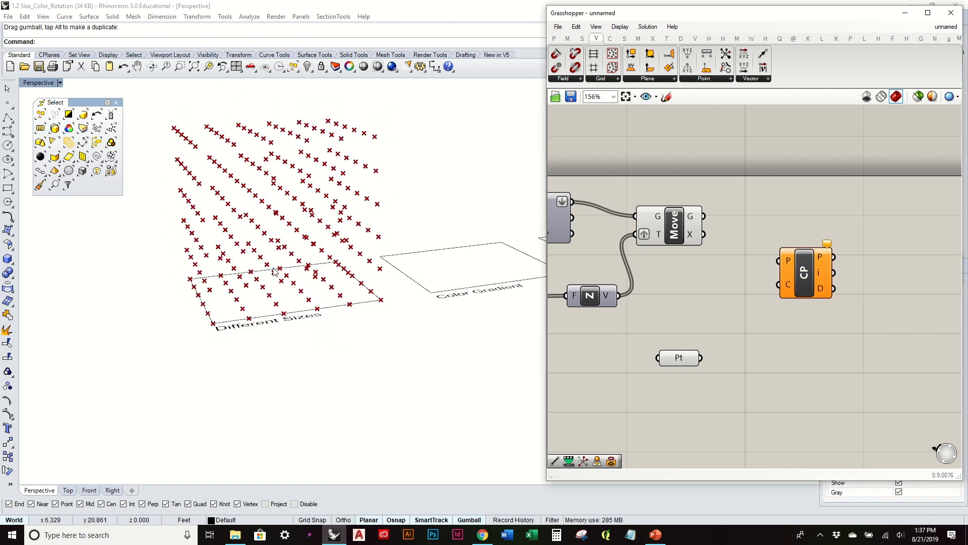
pyautogui.moveTo(702, 217); pyautogui.dragTo(783, 259)
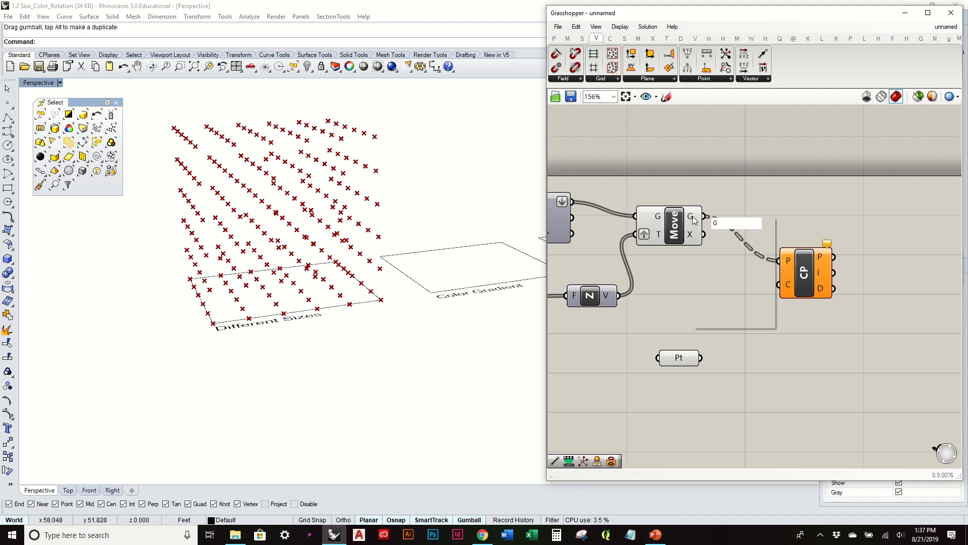
pyautogui.rightClick(695, 221)
pyautogui.click(713, 277)
pyautogui.click(801, 272)
pyautogui.moveTo(801, 270); pyautogui.dragTo(798, 234)
pyautogui.click(739, 325)
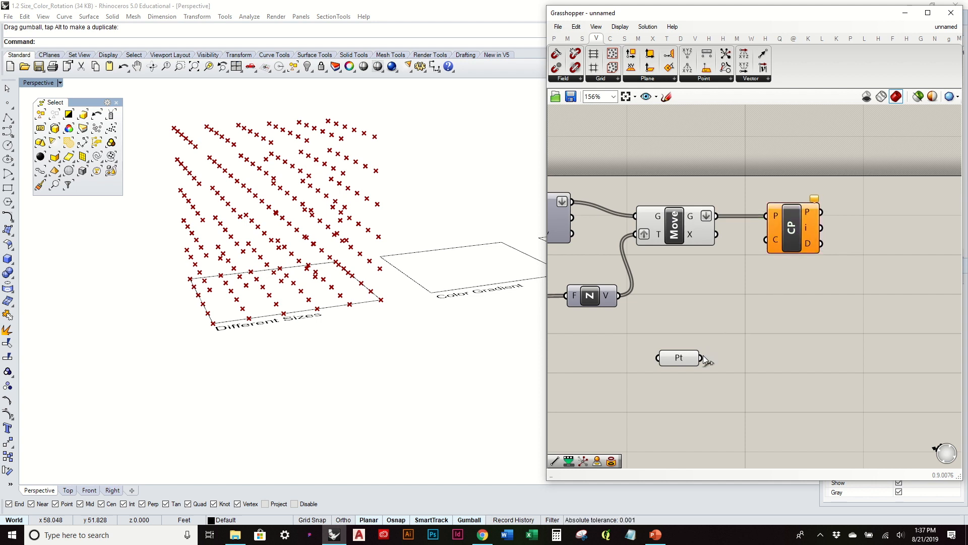
# Step: Connect the Point parameter to the Closest Point cloud input C and arrange both components compactly beside Move
pyautogui.moveTo(702, 357); pyautogui.dragTo(767, 240)
pyautogui.moveTo(686, 360); pyautogui.dragTo(702, 301)
pyautogui.moveTo(773, 274); pyautogui.dragTo(697, 294, button='right')
pyautogui.moveTo(719, 254); pyautogui.dragTo(714, 302)
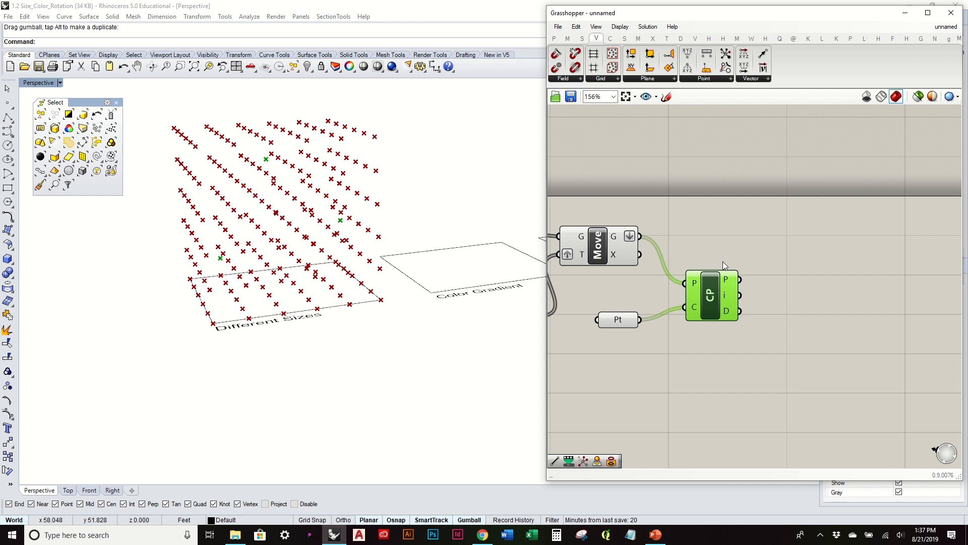
# Step: Add a Line component, connecting Move's geometry output G to start A and Closest Point's output P to end B
pyautogui.click(723, 261)
pyautogui.moveTo(425, 208); pyautogui.dragTo(401, 208, button='right')
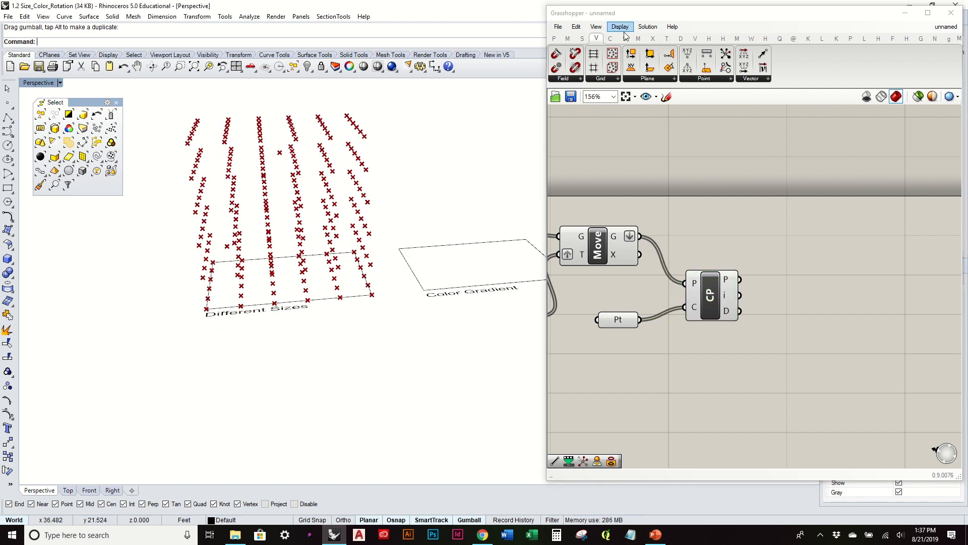
pyautogui.click(610, 38)
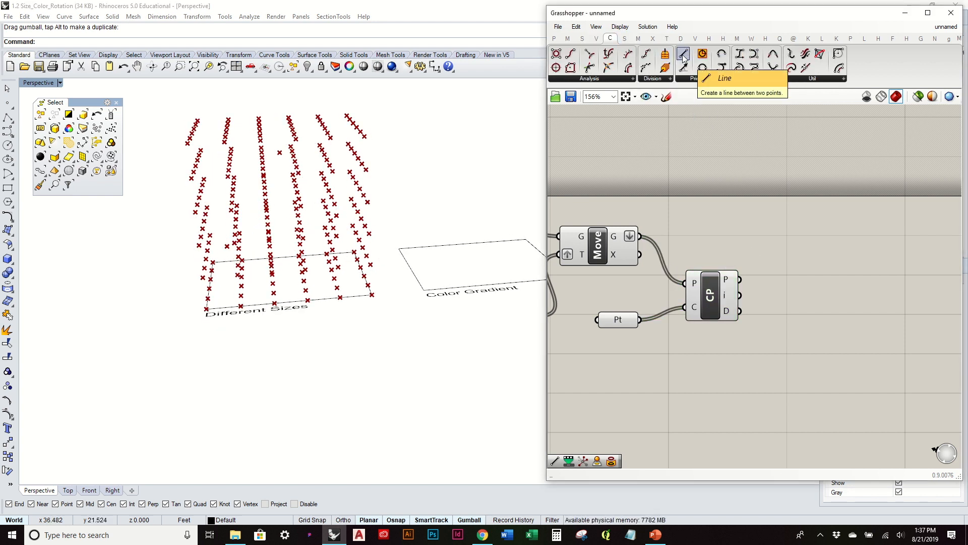
pyautogui.moveTo(684, 57); pyautogui.dragTo(774, 234)
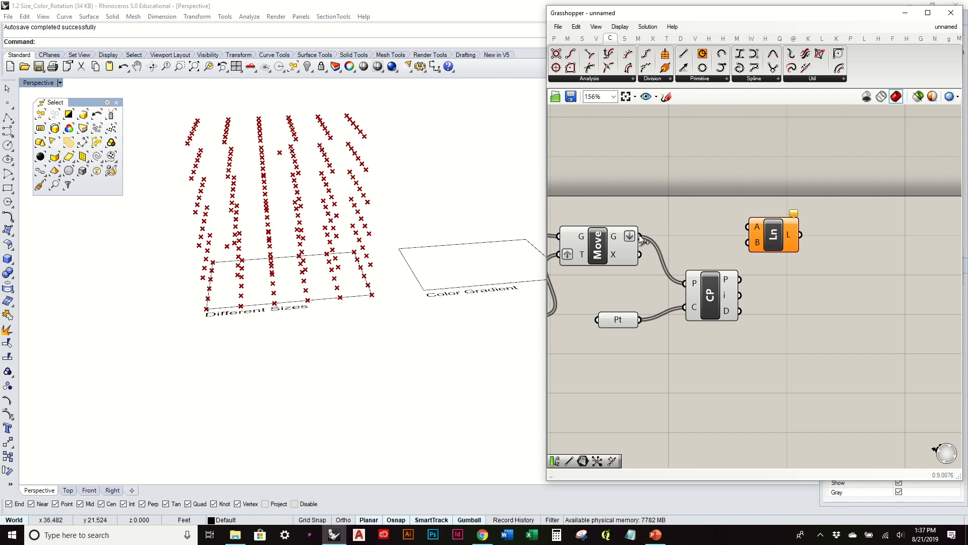
pyautogui.moveTo(694, 231); pyautogui.dragTo(753, 246)
pyautogui.moveTo(410, 206); pyautogui.dragTo(436, 206, button='right')
pyautogui.moveTo(343, 255); pyautogui.dragTo(333, 219, button='right')
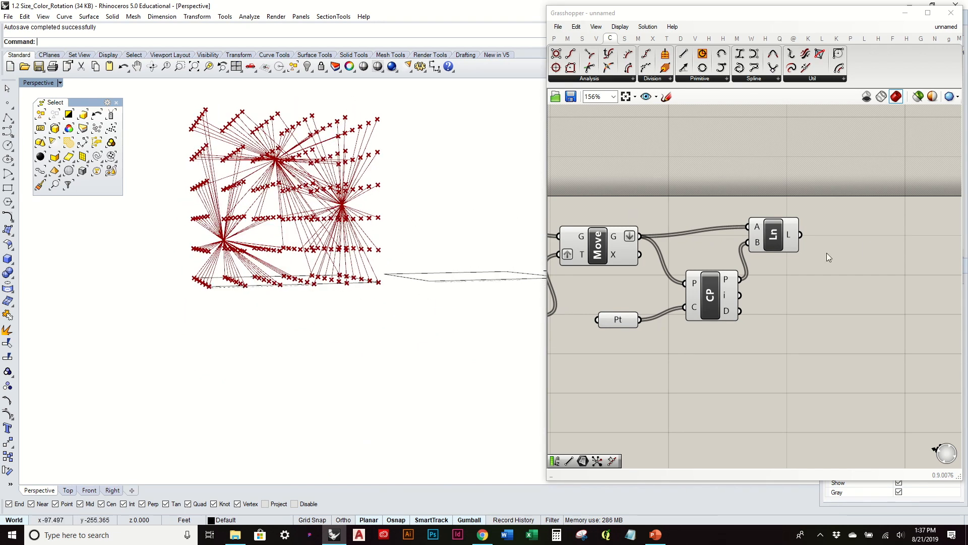
# Step: Delete the Line component and inspect Closest Point's distance output D
pyautogui.click(786, 242)
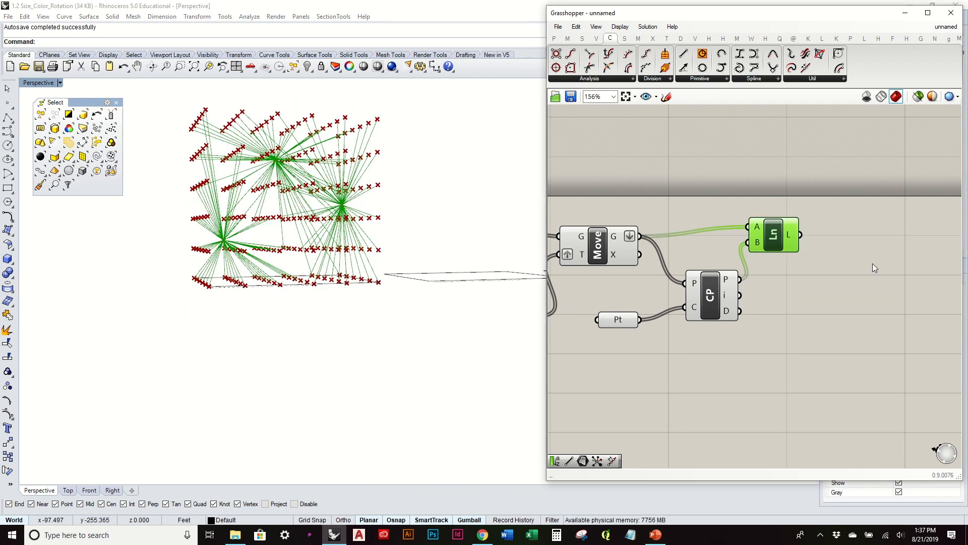
pyautogui.press('Delete')
pyautogui.moveTo(343, 252); pyautogui.dragTo(524, 240, button='right')
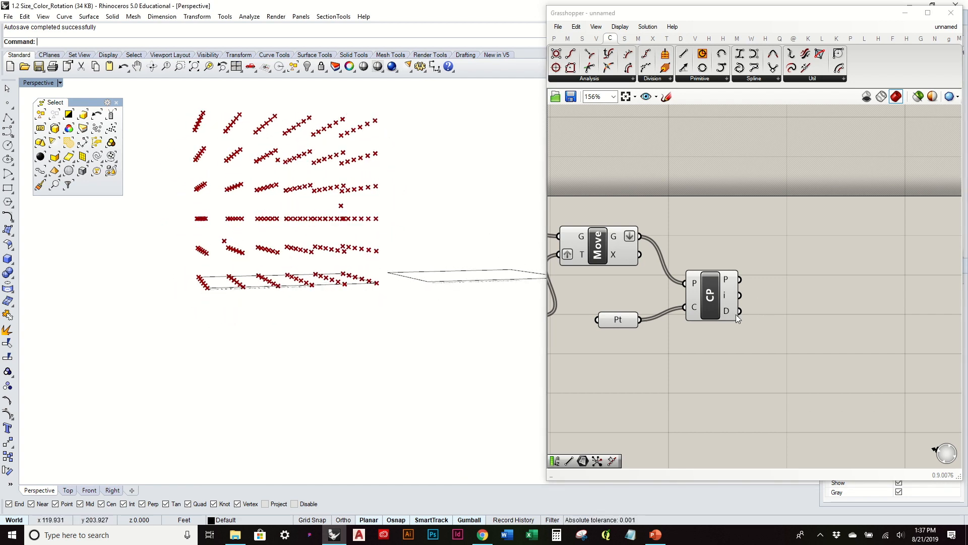
pyautogui.moveTo(730, 314)
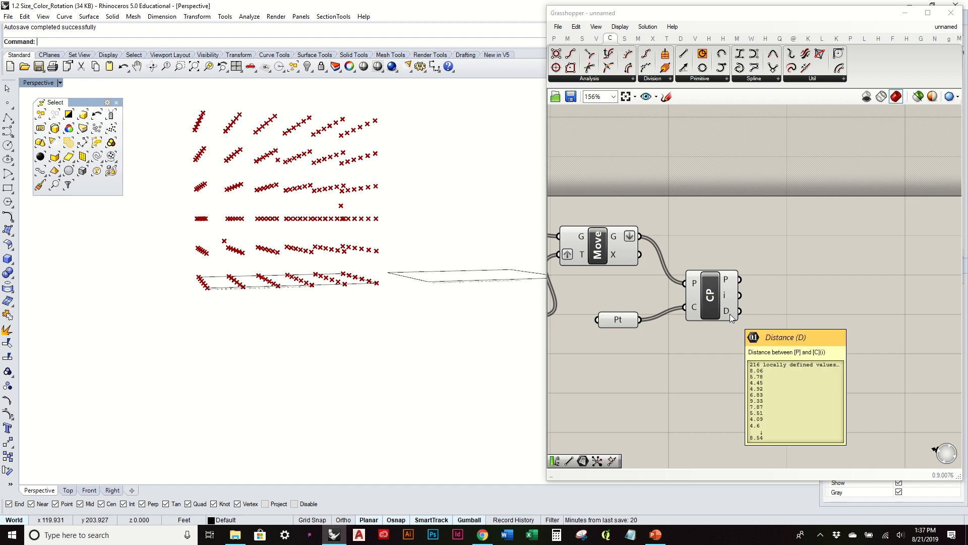
# Step: Lower the Closest Point component and shift the Point parameter away from it so their connecting wire runs straight
pyautogui.moveTo(711, 299); pyautogui.dragTo(706, 312)
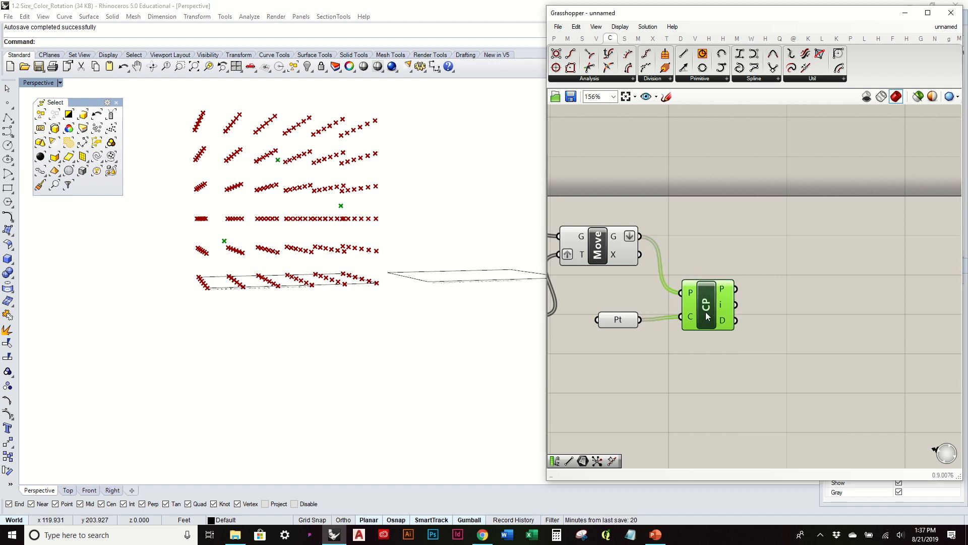
pyautogui.click(628, 298)
pyautogui.moveTo(623, 318); pyautogui.dragTo(600, 317)
pyautogui.click(725, 249)
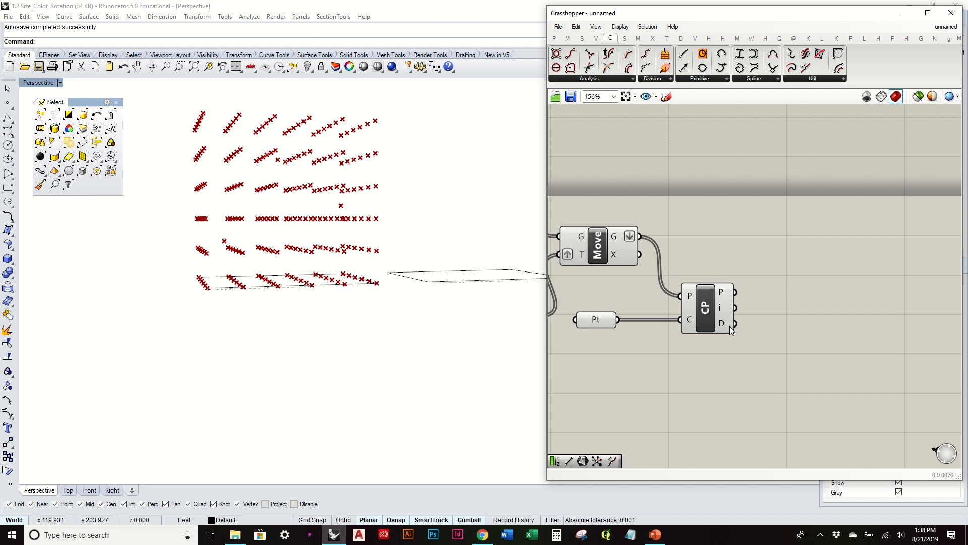
pyautogui.moveTo(725, 326)
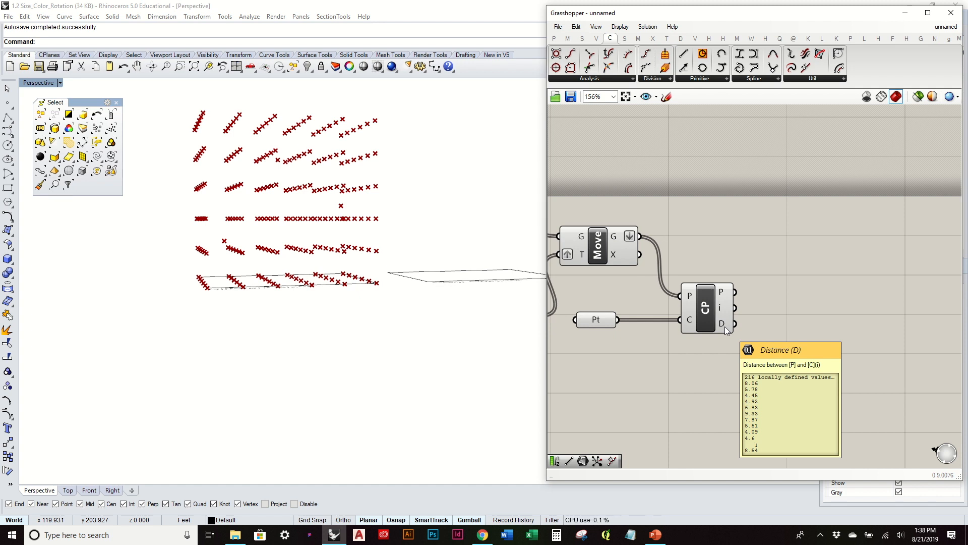
# Step: Move Closest Point and the Point parameter further below Move and widen the gap between them slightly
pyautogui.moveTo(424, 188); pyautogui.dragTo(388, 177, button='right')
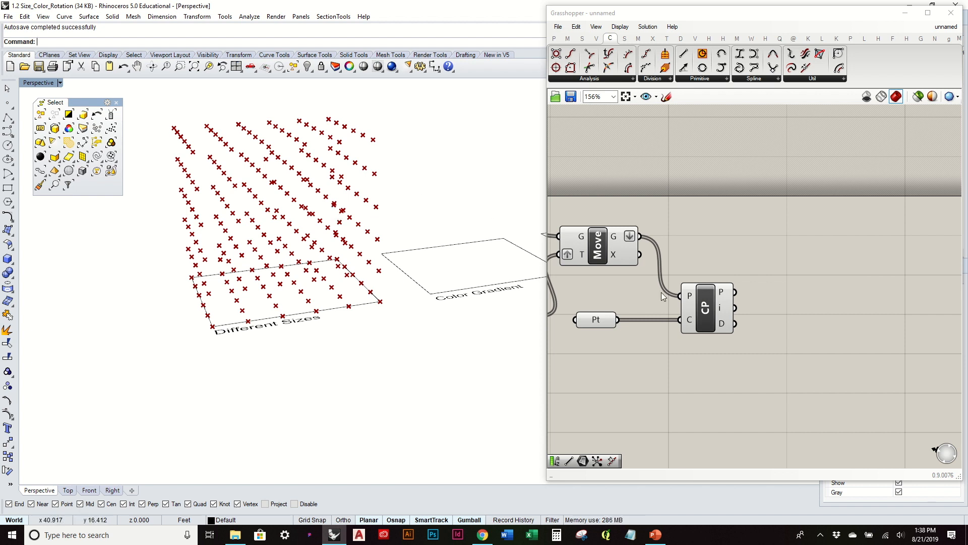
pyautogui.moveTo(781, 292); pyautogui.dragTo(786, 293, button='right')
pyautogui.moveTo(648, 329); pyautogui.dragTo(630, 329)
pyautogui.moveTo(701, 264); pyautogui.dragTo(705, 251)
pyautogui.click(762, 282)
pyautogui.moveTo(762, 286); pyautogui.dragTo(656, 293, button='right')
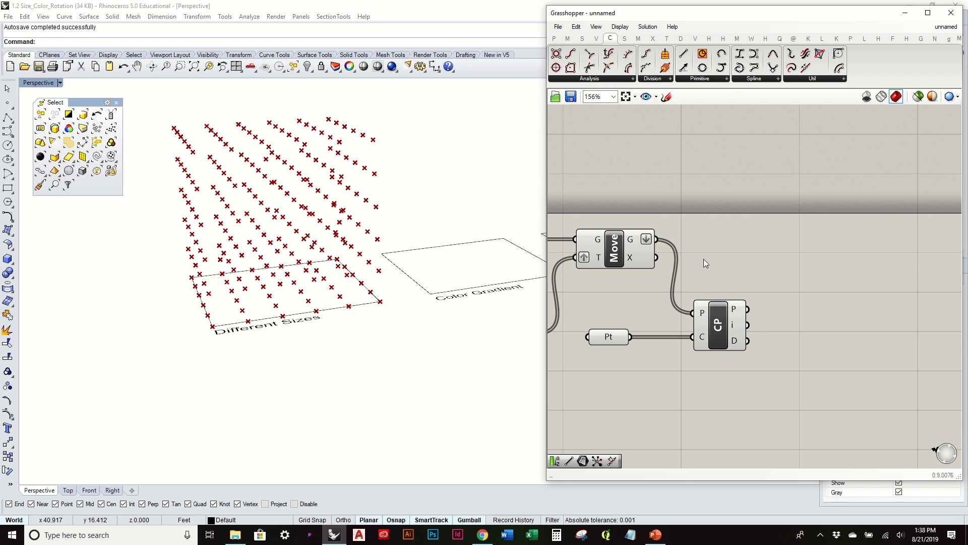
pyautogui.moveTo(718, 316); pyautogui.dragTo(726, 316)
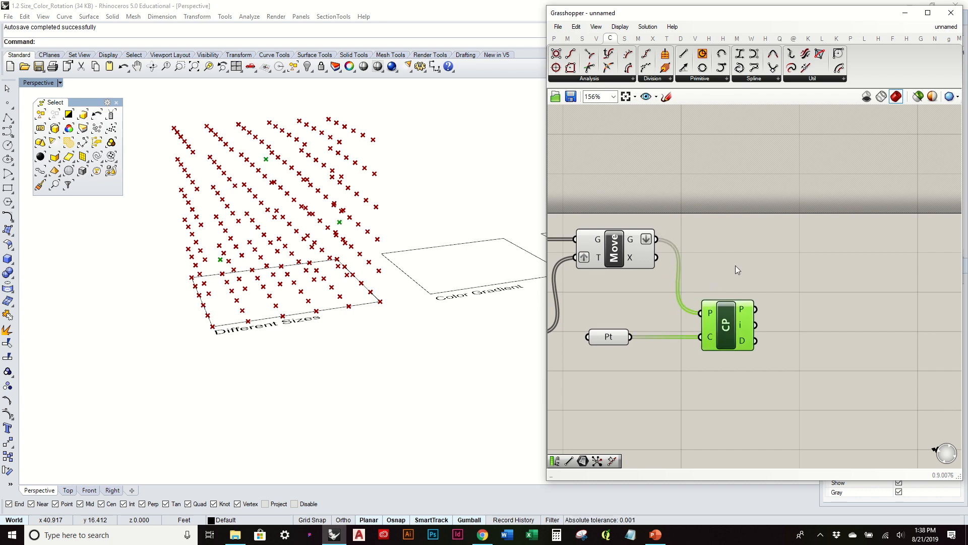
pyautogui.click(735, 266)
pyautogui.moveTo(291, 195)
pyautogui.mouseDown(button='right')
pyautogui.moveTo(287, 223)
pyautogui.moveTo(281, 190)
pyautogui.moveTo(302, 183)
pyautogui.moveTo(295, 197)
pyautogui.moveTo(285, 190)
pyautogui.mouseUp(button='right')
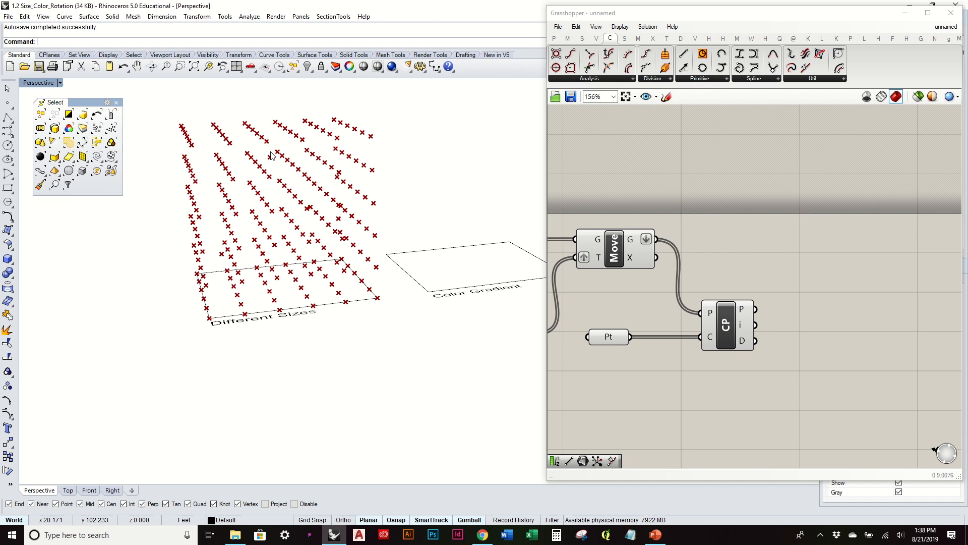
pyautogui.scroll(5, 271, 155)
pyautogui.scroll(-5, 262, 161)
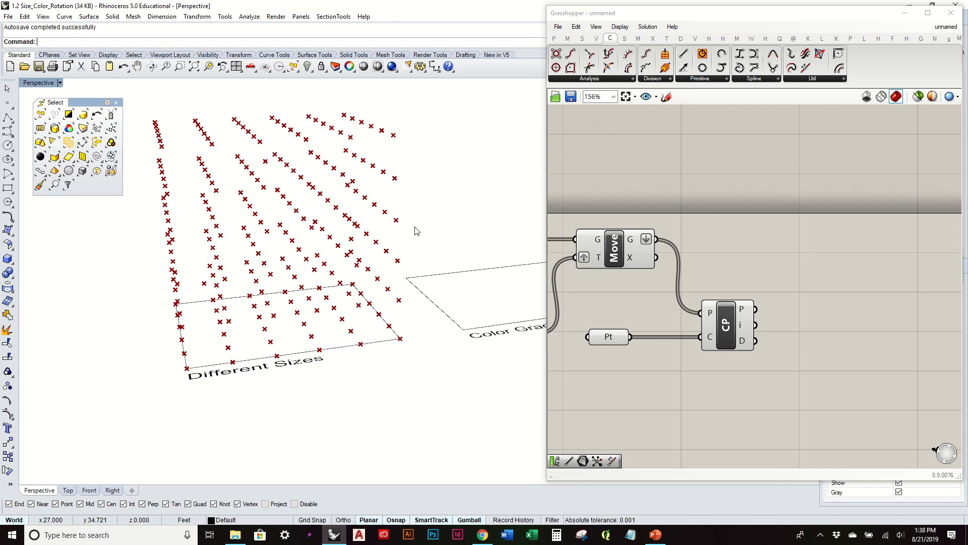
pyautogui.moveTo(402, 255); pyautogui.dragTo(457, 251, button='right')
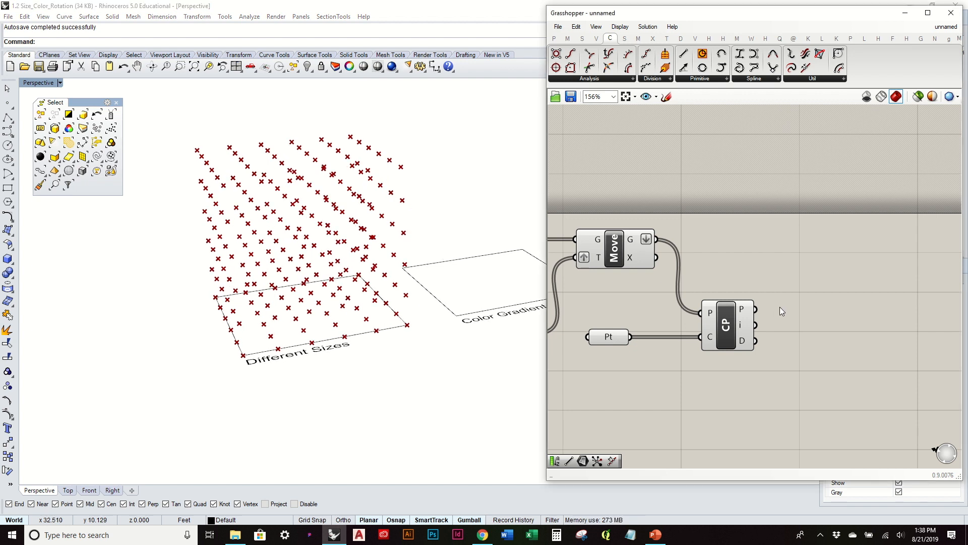
pyautogui.moveTo(789, 304); pyautogui.dragTo(778, 325, button='right')
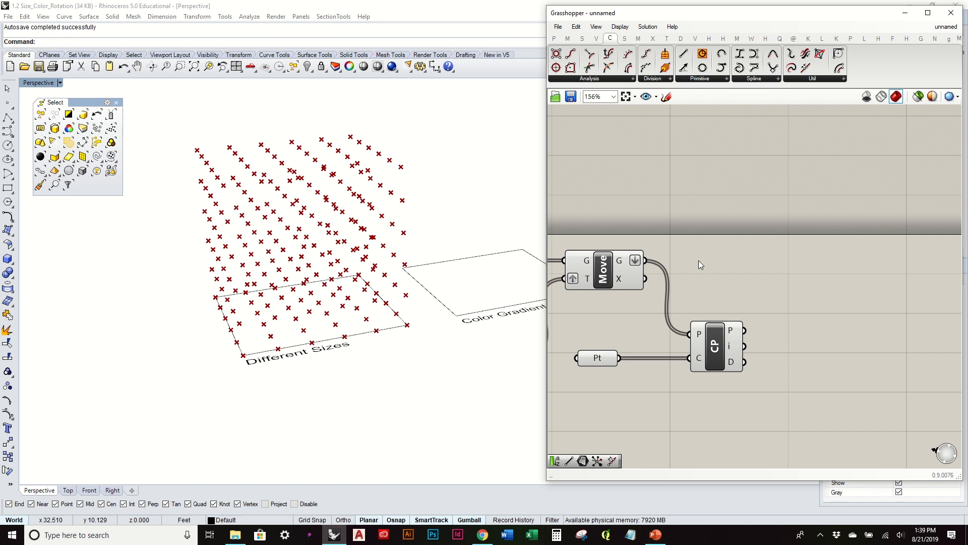
# Step: Add a Sphere component from the Surface Primitive set beside the Move component
pyautogui.click(596, 269)
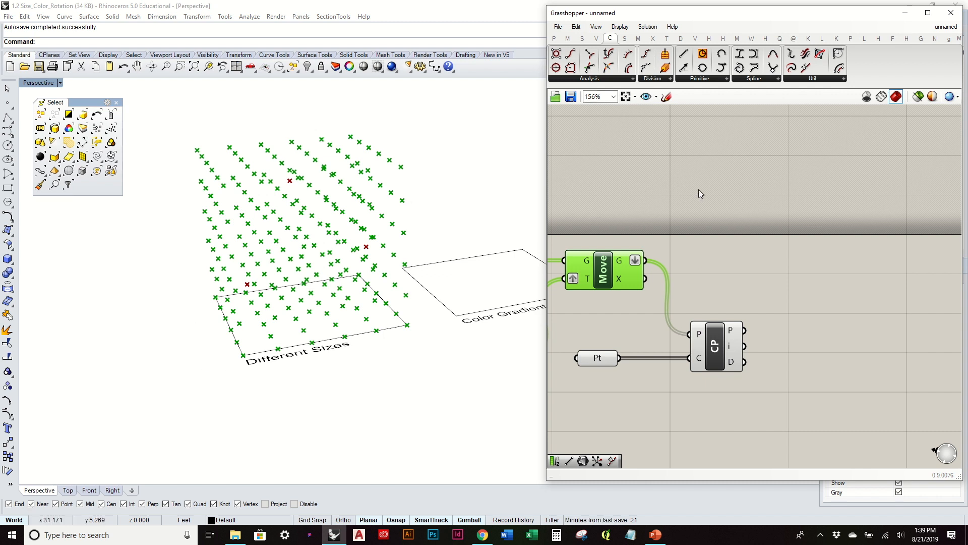
pyautogui.moveTo(681, 40)
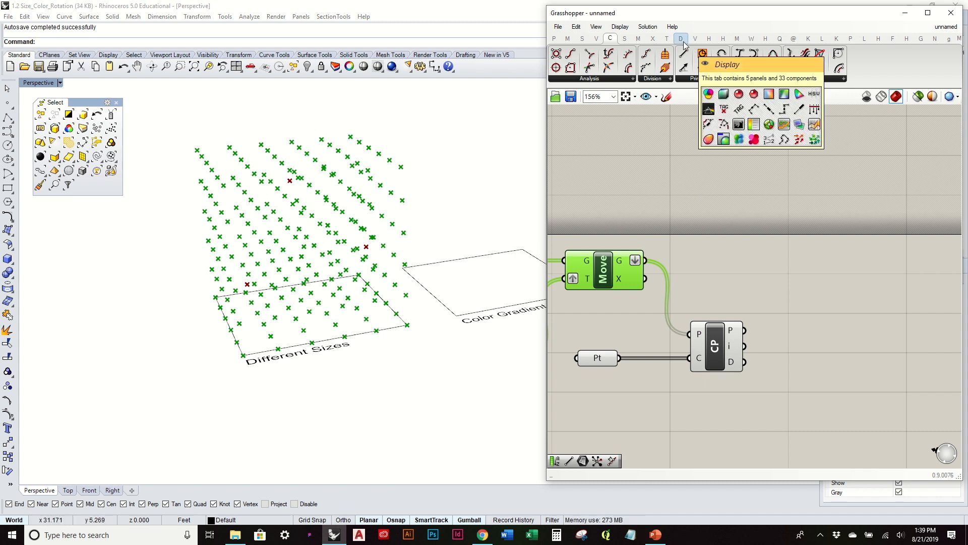
pyautogui.click(625, 39)
pyautogui.moveTo(631, 44)
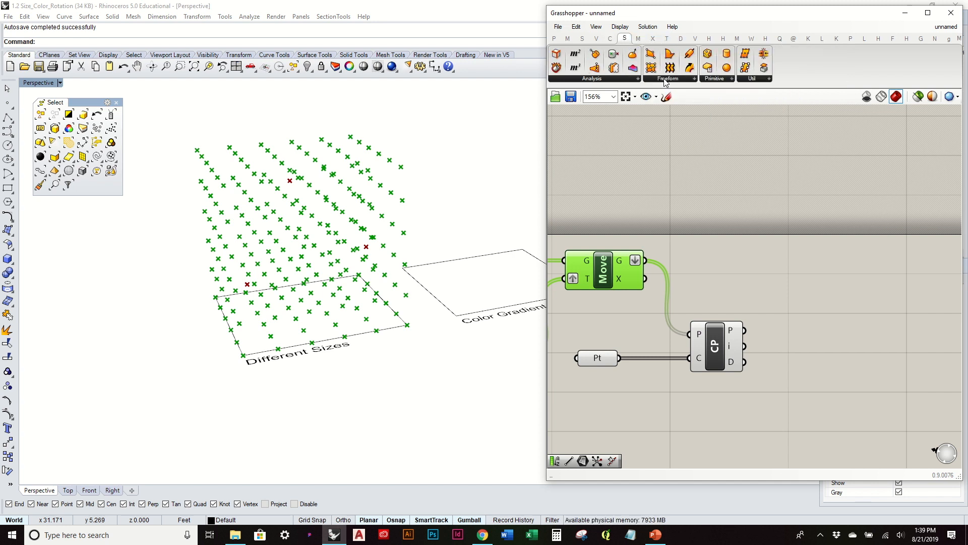
pyautogui.click(665, 80)
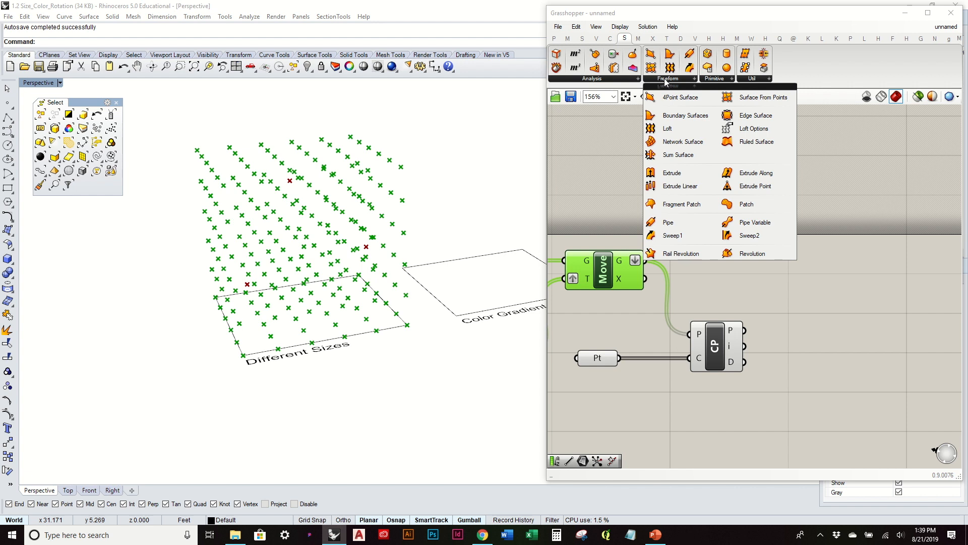
pyautogui.click(707, 80)
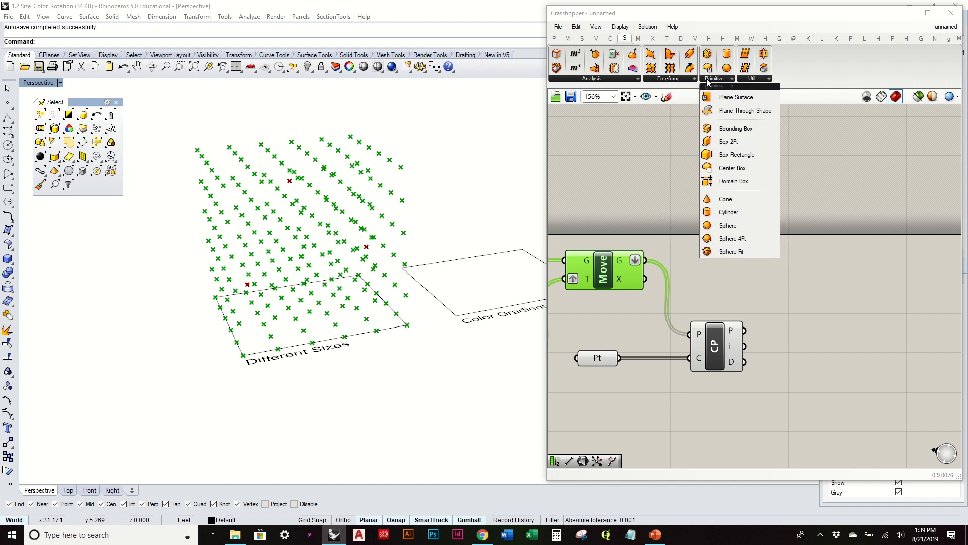
pyautogui.click(757, 226)
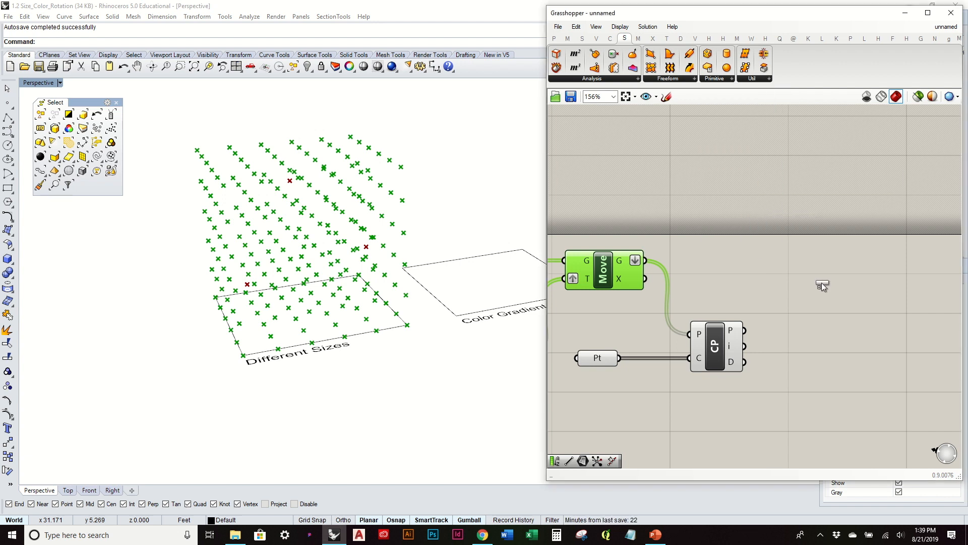
pyautogui.click(821, 283)
pyautogui.click(759, 283)
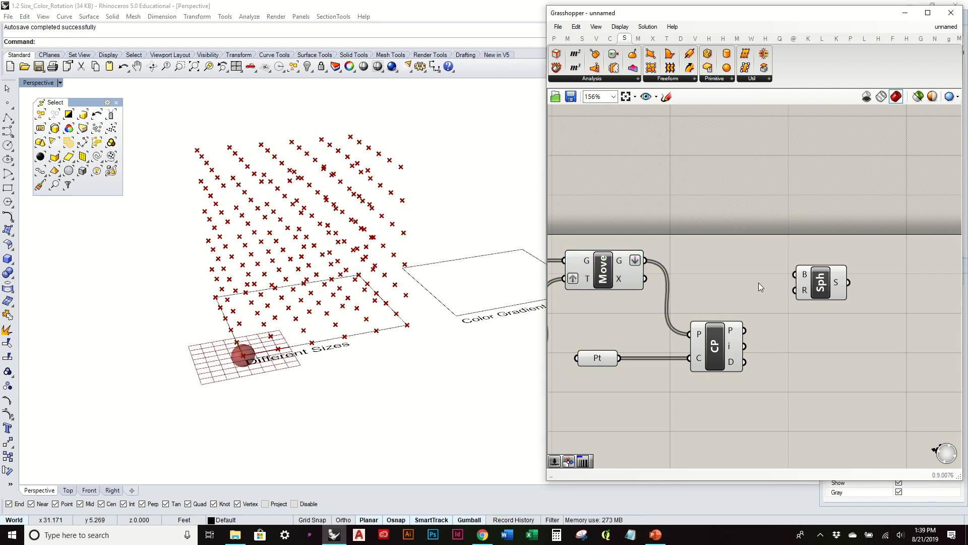
# Step: Connect Move's geometry output G to the Sphere base input B and align Sphere with Move
pyautogui.moveTo(809, 293); pyautogui.dragTo(786, 278)
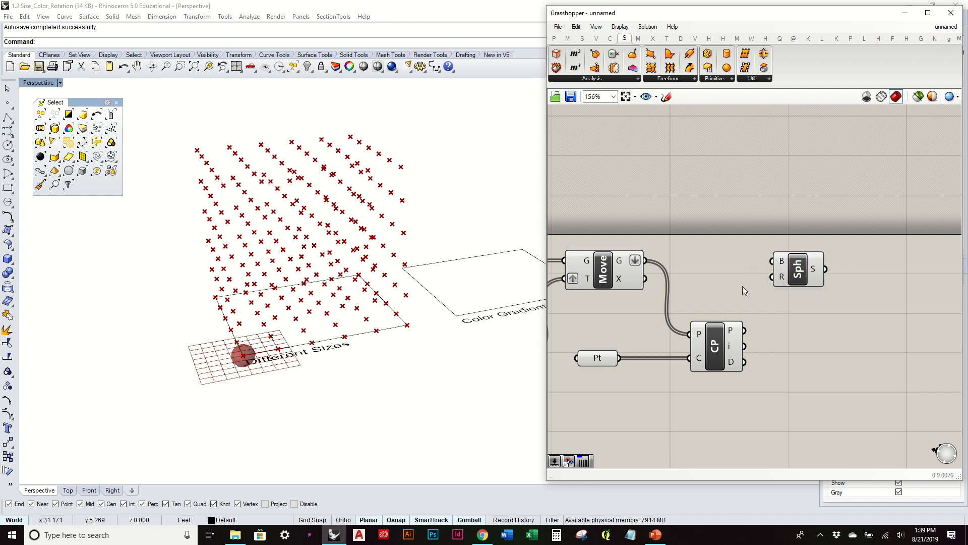
pyautogui.moveTo(380, 402); pyautogui.dragTo(545, 323, button='right')
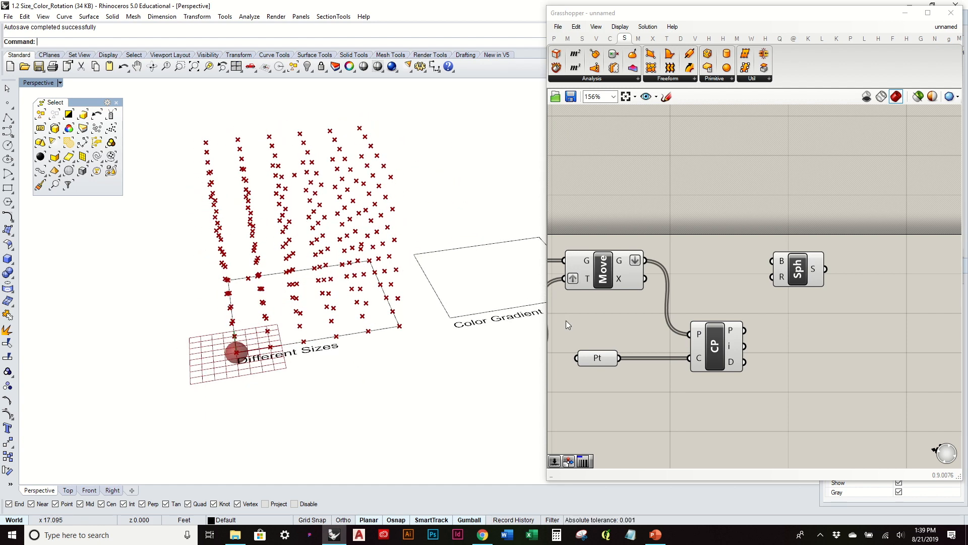
pyautogui.moveTo(405, 356); pyautogui.dragTo(691, 282, button='right')
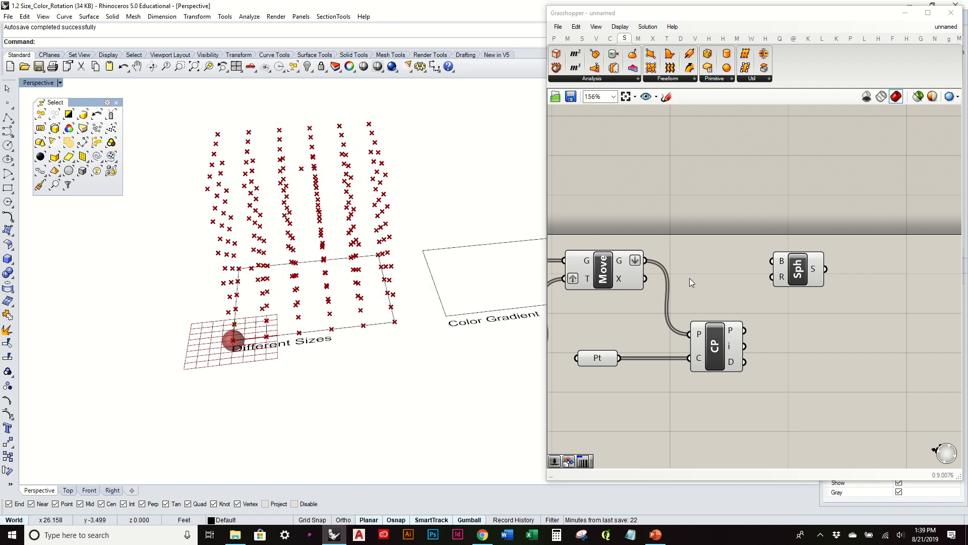
pyautogui.moveTo(809, 274); pyautogui.dragTo(799, 283)
pyautogui.click(744, 243)
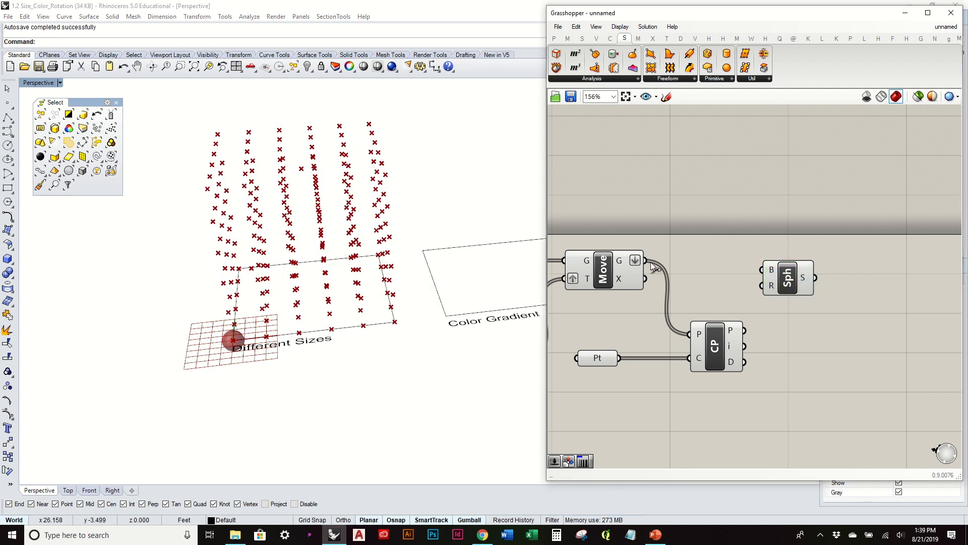
pyautogui.click(611, 272)
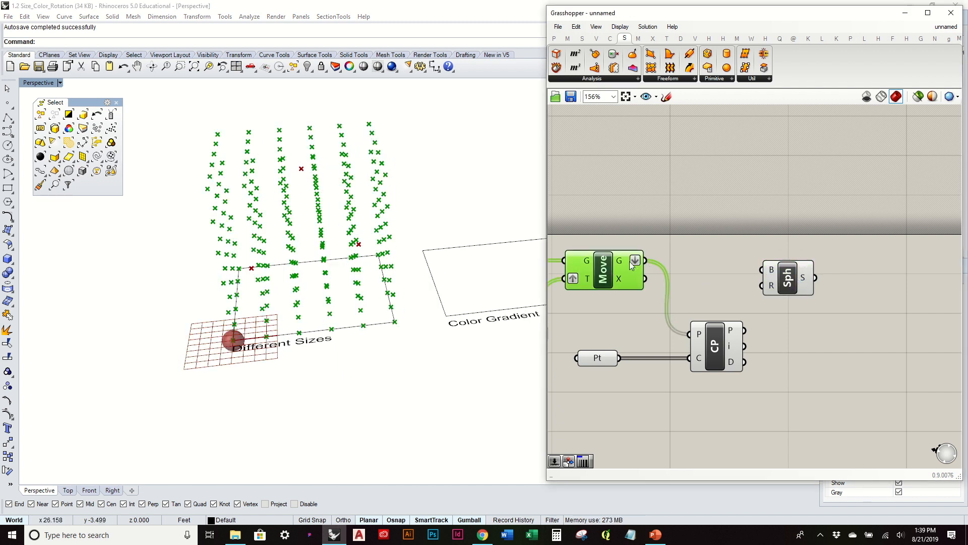
pyautogui.moveTo(719, 264); pyautogui.dragTo(801, 269)
pyautogui.click(789, 278)
pyautogui.click(704, 310)
# Step: Connect Closest Point's distance output D to the Sphere radius input R and widen the spacing between the two components
pyautogui.moveTo(464, 300); pyautogui.dragTo(395, 258, button='right')
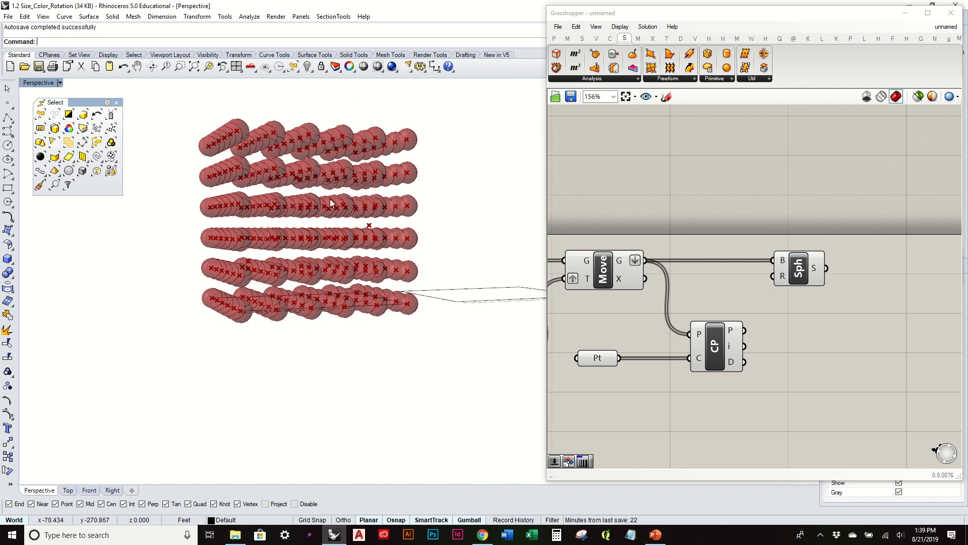
pyautogui.moveTo(330, 199); pyautogui.dragTo(286, 193, button='right')
pyautogui.moveTo(437, 194); pyautogui.dragTo(252, 299, button='right')
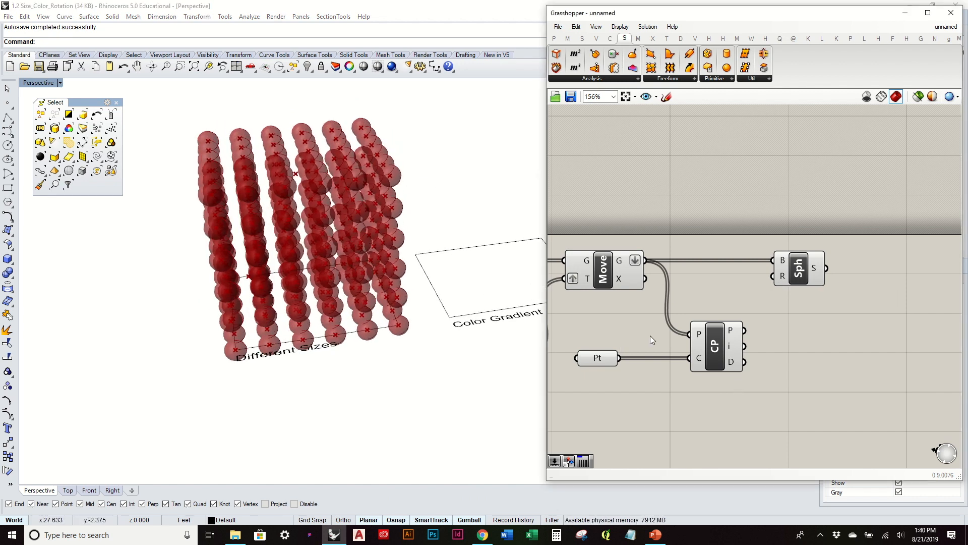
pyautogui.moveTo(461, 349); pyautogui.dragTo(438, 301, button='right')
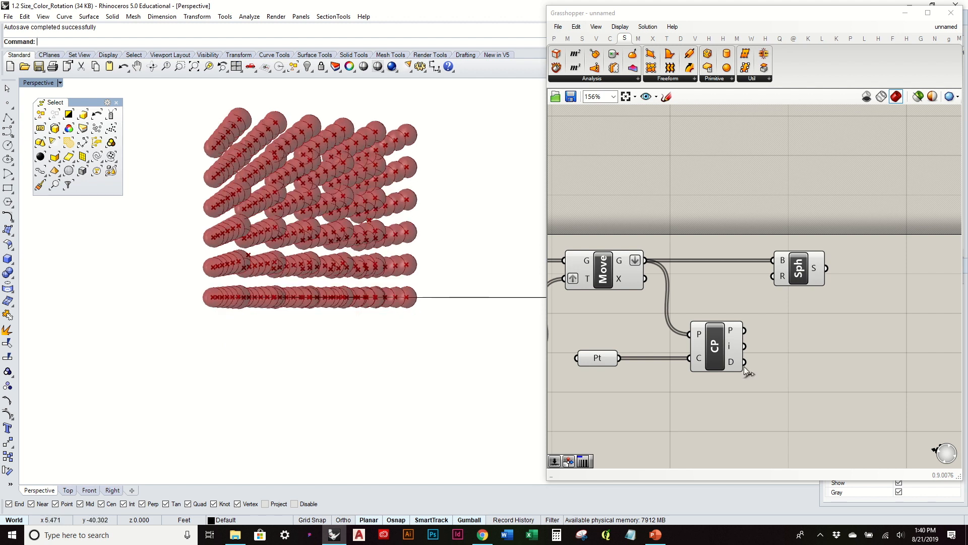
pyautogui.moveTo(720, 362); pyautogui.dragTo(702, 362)
pyautogui.moveTo(711, 364)
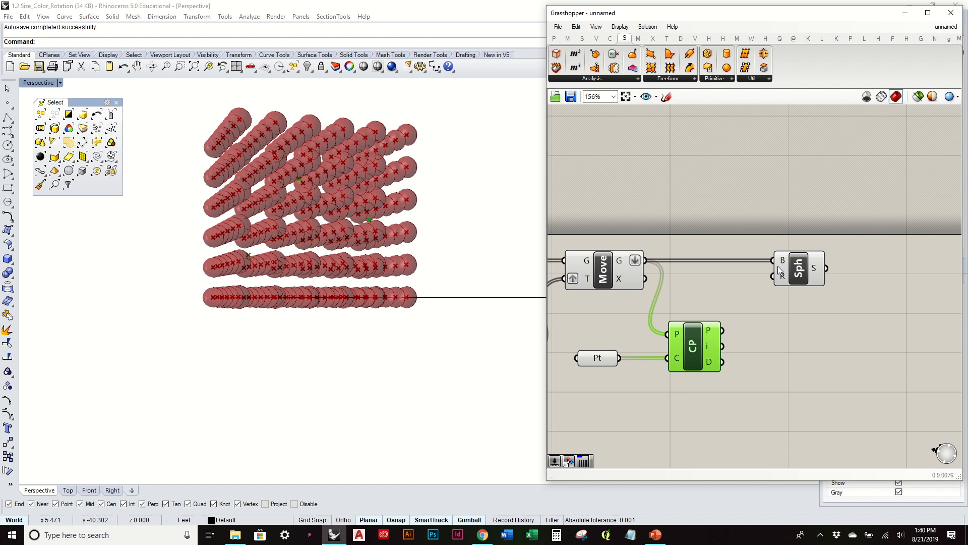
pyautogui.moveTo(723, 362); pyautogui.dragTo(772, 275)
pyautogui.moveTo(409, 254); pyautogui.dragTo(383, 217, button='right')
pyautogui.scroll(-7, 369, 386)
pyautogui.scroll(3, 752, 339)
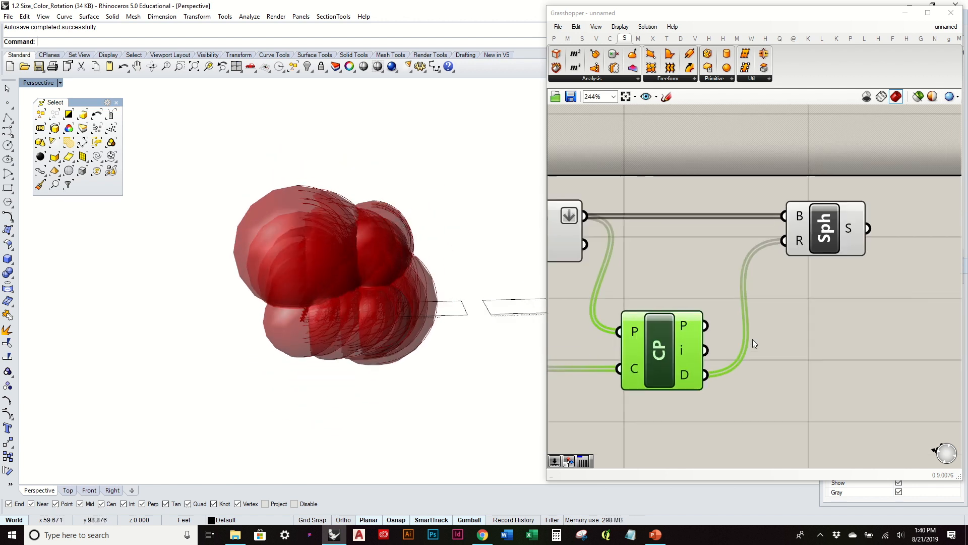
pyautogui.moveTo(799, 246); pyautogui.dragTo(861, 244)
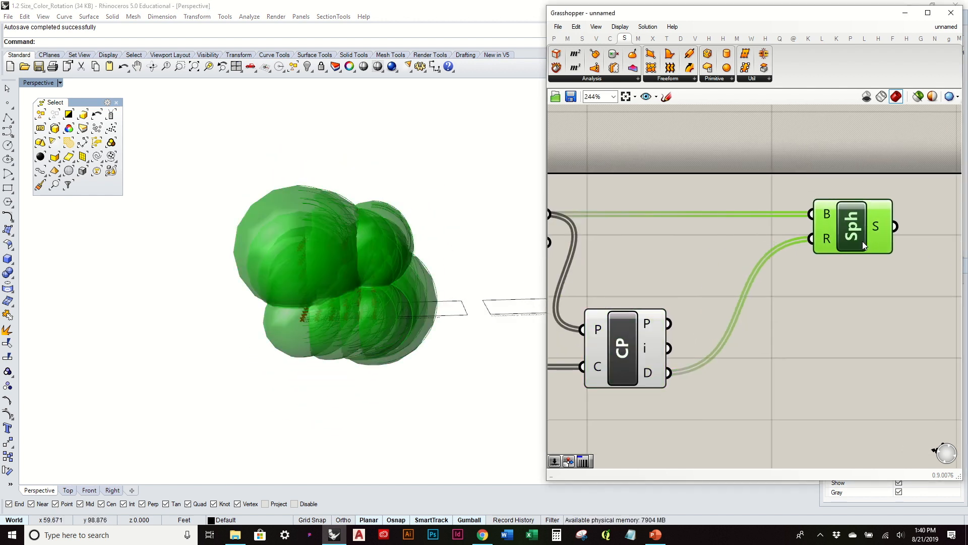
# Step: Add a Multiplication component beside Closest Point and connect the distance output D to its input A
pyautogui.moveTo(659, 377)
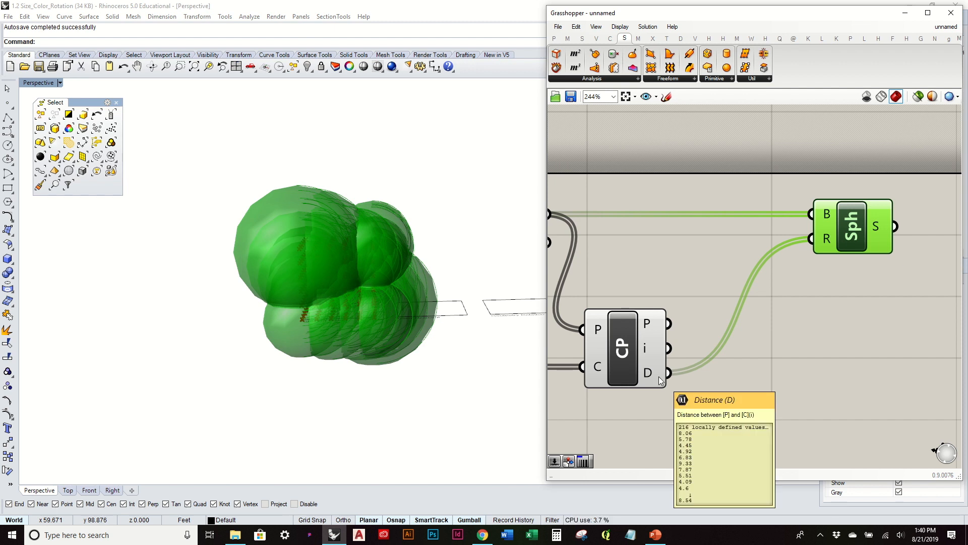
pyautogui.click(722, 380)
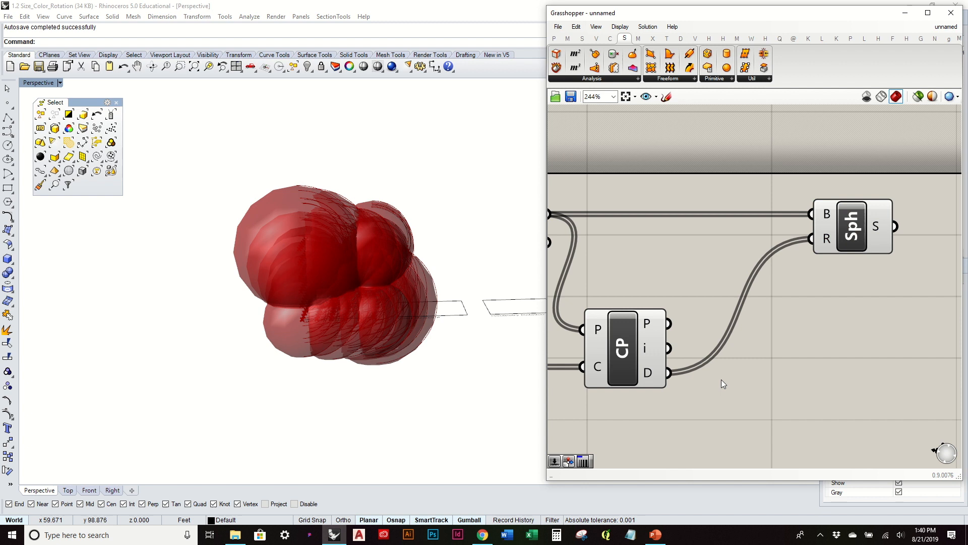
pyautogui.moveTo(721, 379); pyautogui.dragTo(760, 326, button='right')
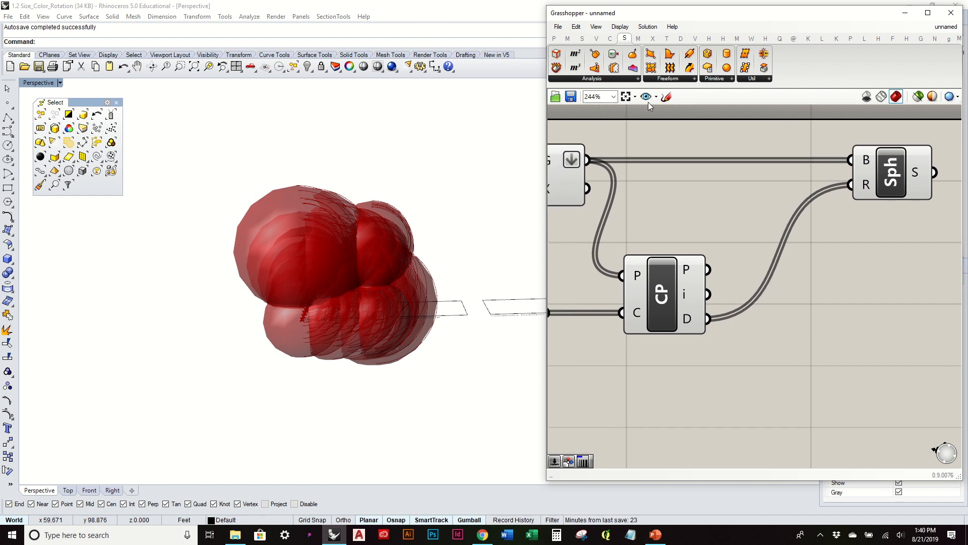
pyautogui.click(567, 39)
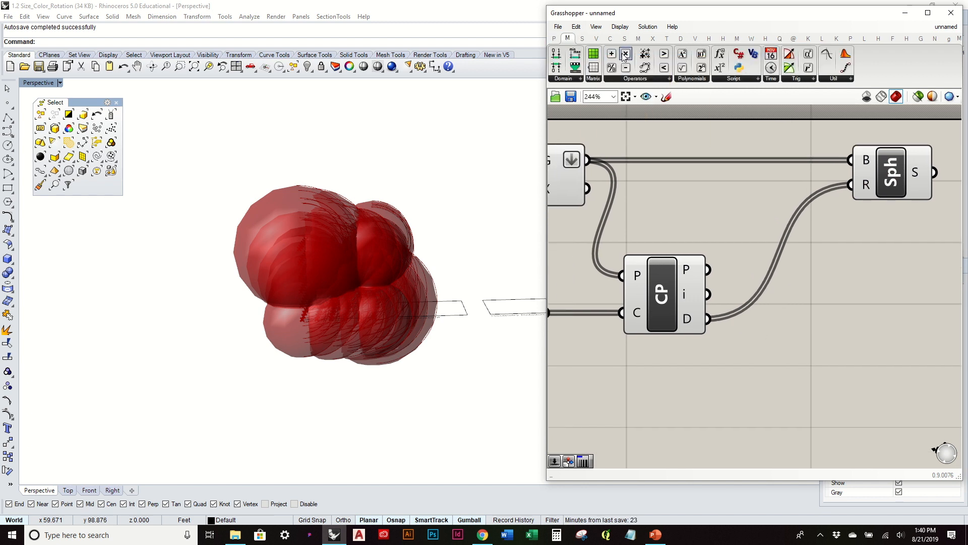
pyautogui.moveTo(625, 54); pyautogui.dragTo(762, 344)
# Step: Add a number slider below Closest Point and connect it to the Multiplication input B
pyautogui.doubleClick(666, 406)
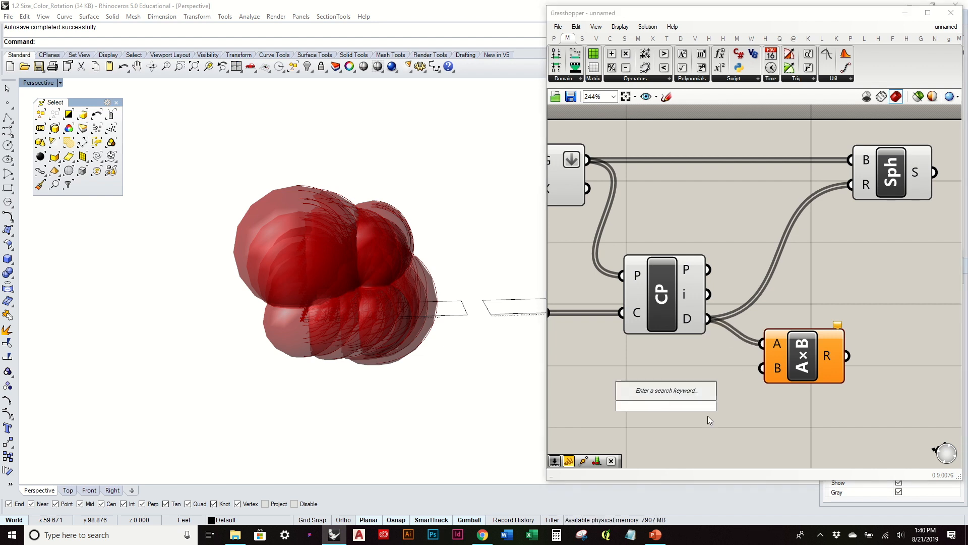
pyautogui.write('slider')
pyautogui.press('Return')
pyautogui.moveTo(713, 416); pyautogui.dragTo(643, 408)
pyautogui.moveTo(702, 400); pyautogui.dragTo(762, 376)
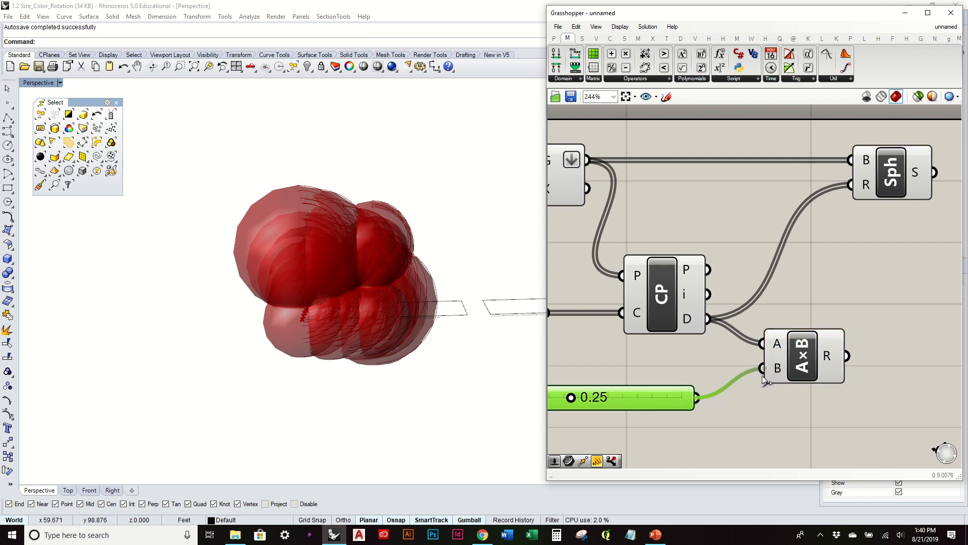
# Step: Replace the Sphere radius input R with the Multiplication result R and set the multiplier slider to 0.12
pyautogui.moveTo(848, 357); pyautogui.dragTo(852, 185)
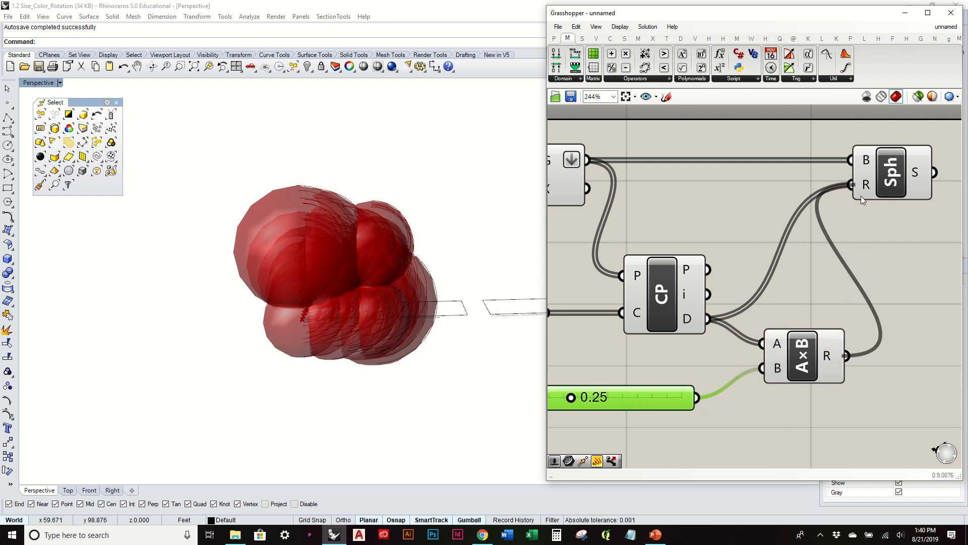
pyautogui.moveTo(805, 359); pyautogui.dragTo(805, 329)
pyautogui.moveTo(352, 268); pyautogui.dragTo(350, 303, button='right')
pyautogui.scroll(5, 298, 301)
pyautogui.moveTo(569, 400); pyautogui.dragTo(648, 383, button='right')
pyautogui.moveTo(649, 385); pyautogui.dragTo(629, 390)
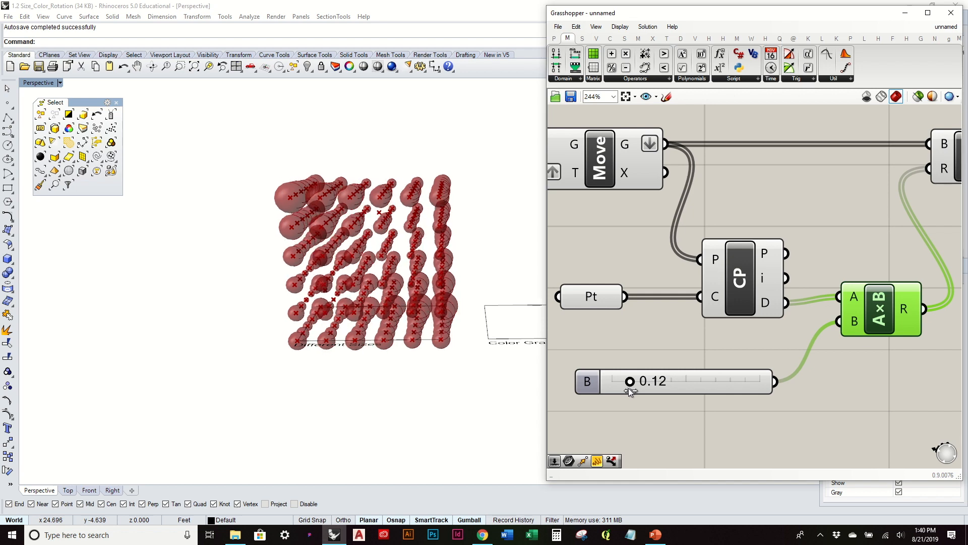
# Step: Turn off the preview of the Move component
pyautogui.moveTo(399, 230); pyautogui.dragTo(460, 201, button='right')
pyautogui.moveTo(729, 232); pyautogui.dragTo(816, 253, button='right')
pyautogui.click(680, 182)
pyautogui.middleClick(680, 183)
# Step: Select one attractor point among the spheres in Rhino and move it in the negative X direction
pyautogui.moveTo(394, 283); pyautogui.dragTo(405, 244, button='right')
pyautogui.moveTo(461, 273); pyautogui.dragTo(465, 278)
pyautogui.moveTo(465, 278)
pyautogui.mouseDown(button='right')
pyautogui.moveTo(425, 314)
pyautogui.moveTo(444, 271)
pyautogui.moveTo(470, 280)
pyautogui.mouseUp(button='right')
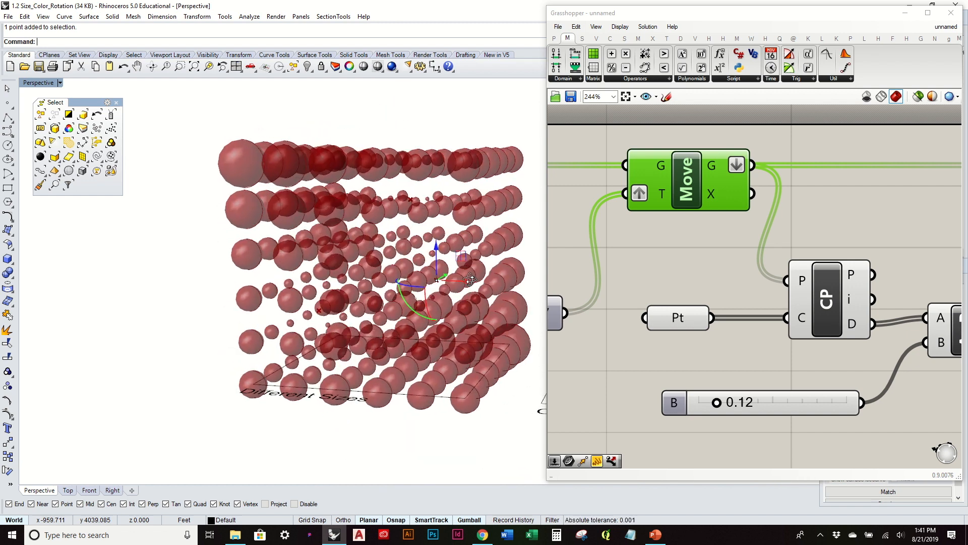
pyautogui.moveTo(460, 285); pyautogui.dragTo(392, 291)
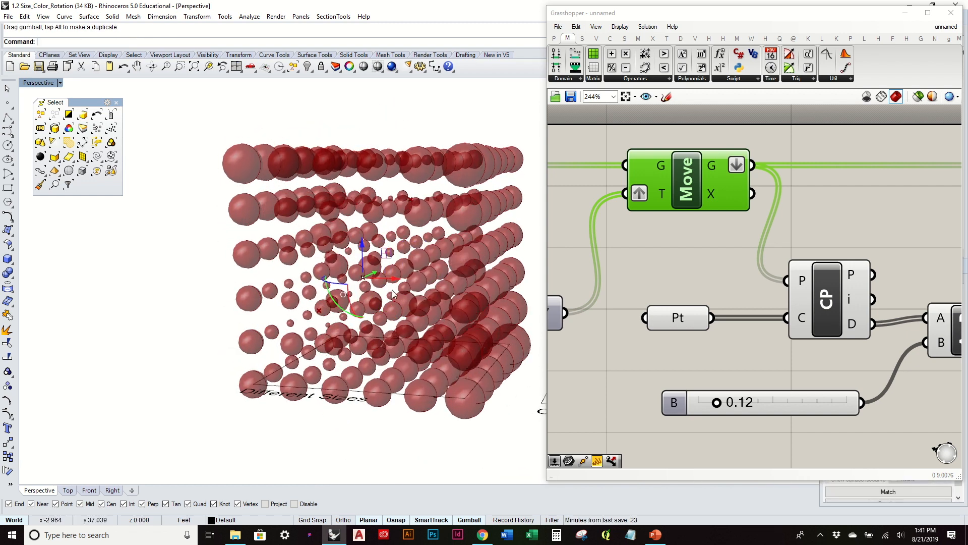
# Step: In the Top view, select all three attractor points and shift them slightly in the negative X direction
pyautogui.moveTo(373, 275); pyautogui.dragTo(378, 368, button='right')
pyautogui.moveTo(370, 312); pyautogui.dragTo(158, 442, button='right')
pyautogui.click(64, 492)
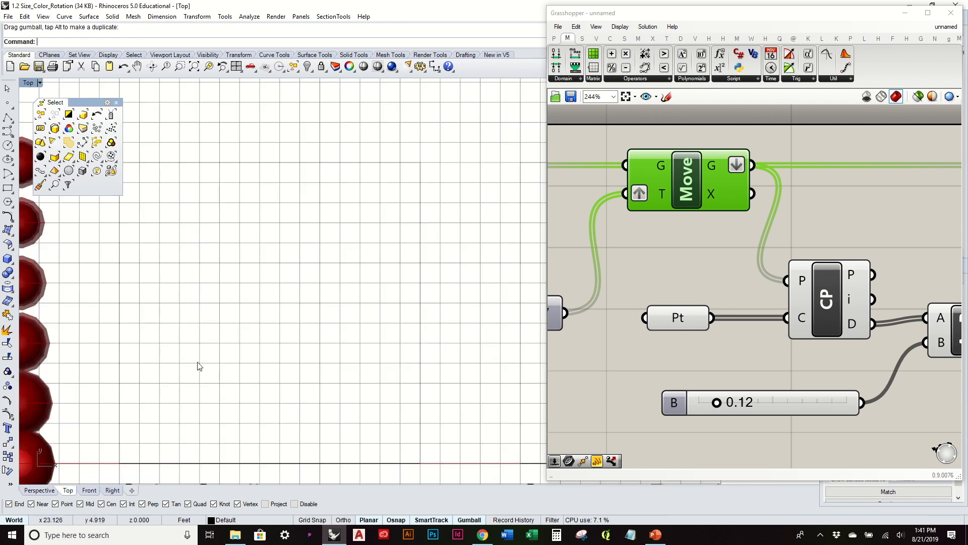
pyautogui.scroll(-15, 204, 362)
pyautogui.scroll(5, 105, 361)
pyautogui.scroll(4, 113, 360)
pyautogui.moveTo(89, 234); pyautogui.dragTo(321, 401)
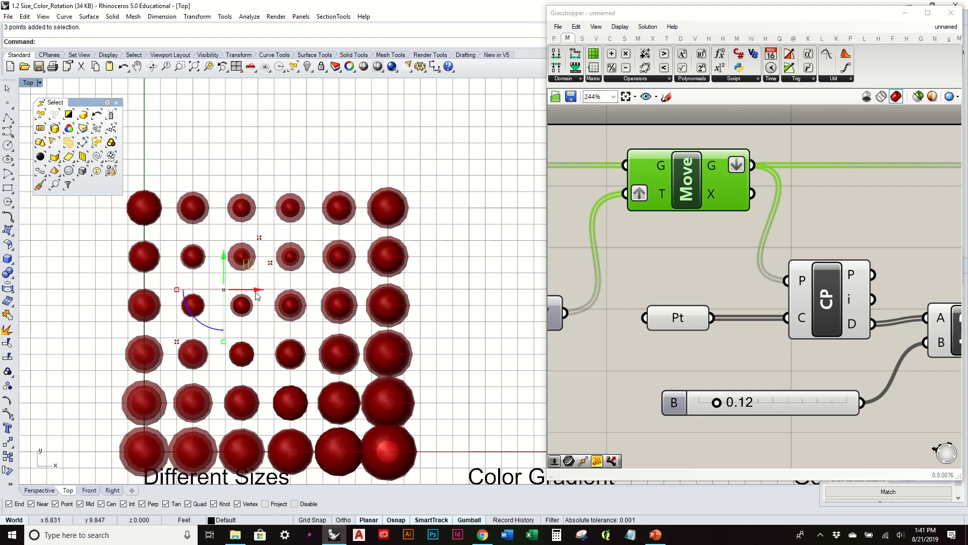
pyautogui.moveTo(257, 292); pyautogui.dragTo(239, 292)
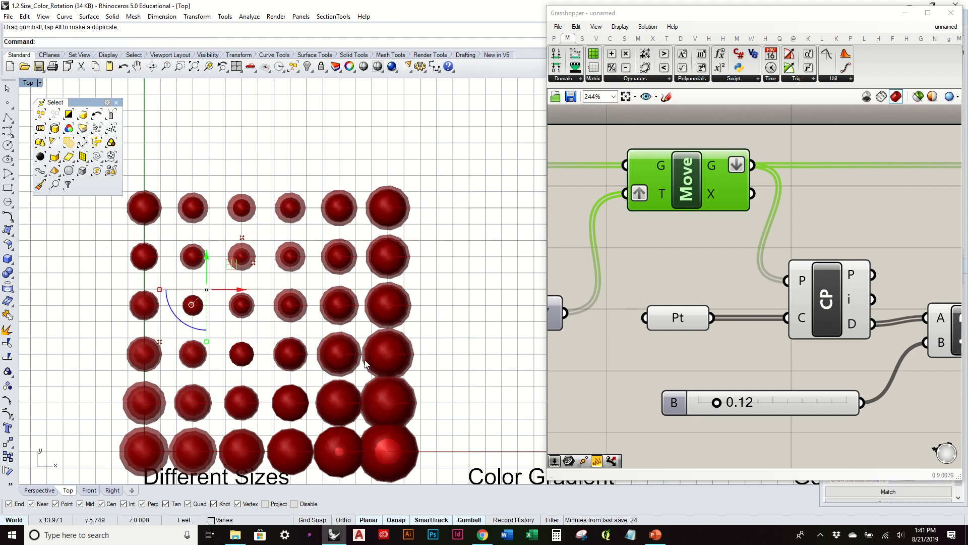
# Step: Return to the Perspective view, reposition the attractor selection among the spheres, and inspect the grid from other angles
pyautogui.click(46, 496)
pyautogui.moveTo(334, 375); pyautogui.dragTo(225, 267, button='right')
pyautogui.click(167, 279)
pyautogui.moveTo(444, 278); pyautogui.dragTo(412, 267, button='right')
pyautogui.click(398, 256)
pyautogui.moveTo(450, 214); pyautogui.dragTo(348, 253)
pyautogui.moveTo(234, 283); pyautogui.dragTo(348, 234, button='right')
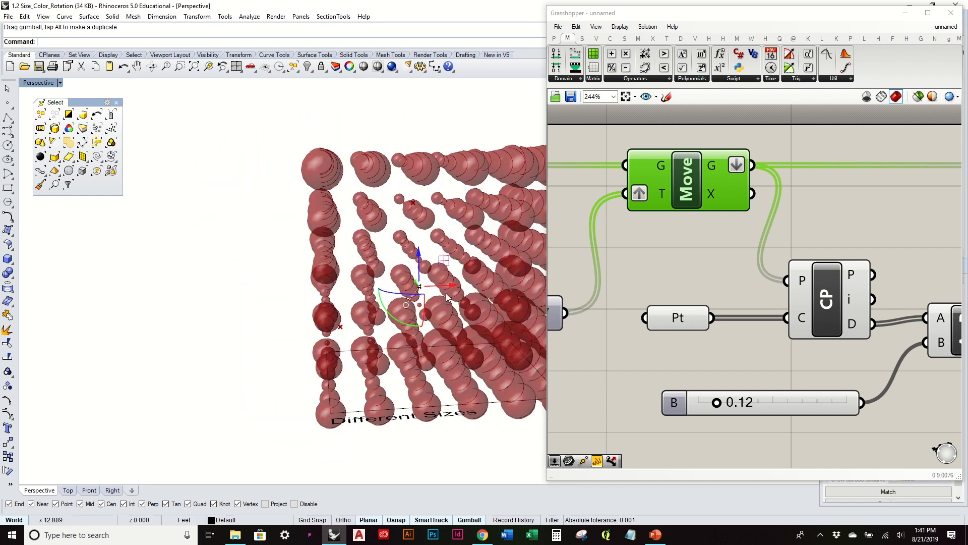
pyautogui.moveTo(510, 283); pyautogui.dragTo(259, 318, button='right')
pyautogui.click(298, 333)
pyautogui.moveTo(362, 371); pyautogui.dragTo(320, 353, button='right')
pyautogui.scroll(3, 215, 340)
pyautogui.scroll(-3, 320, 355)
pyautogui.moveTo(319, 355); pyautogui.dragTo(361, 305, button='right')
# Step: Add a Center Box component from the Surface Primitive set and connect Move's geometry output G to its base input B
pyautogui.moveTo(775, 279); pyautogui.dragTo(640, 301, button='right')
pyautogui.click(800, 235)
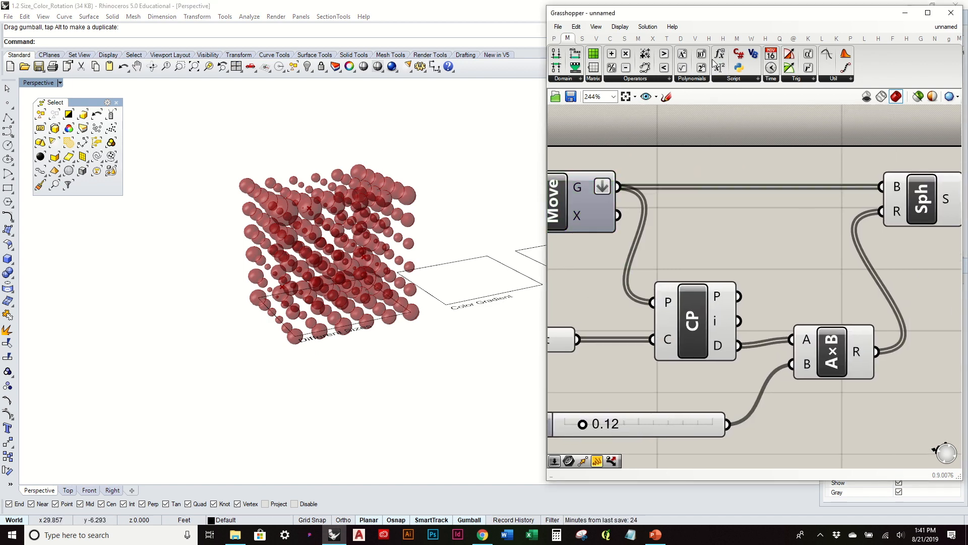
pyautogui.click(680, 41)
pyautogui.click(668, 39)
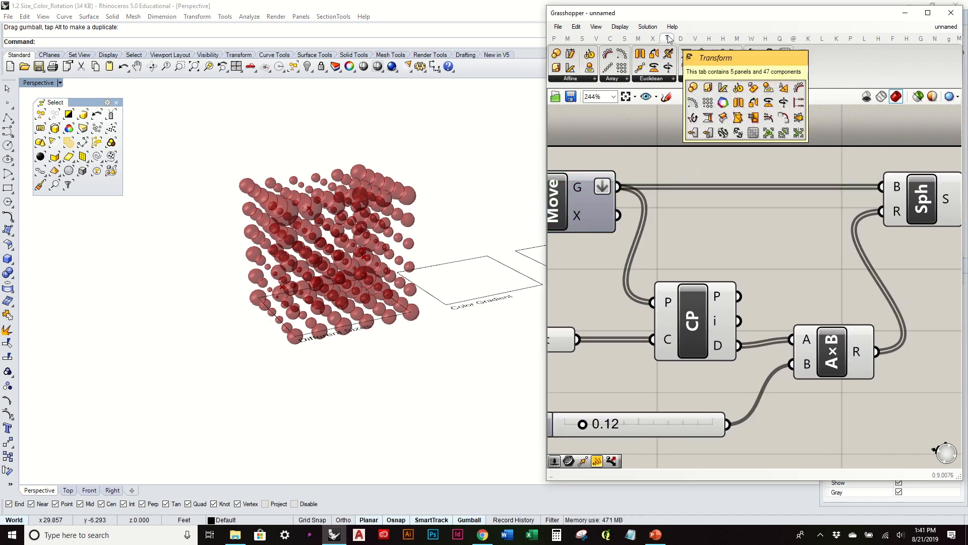
pyautogui.click(625, 39)
pyautogui.click(726, 80)
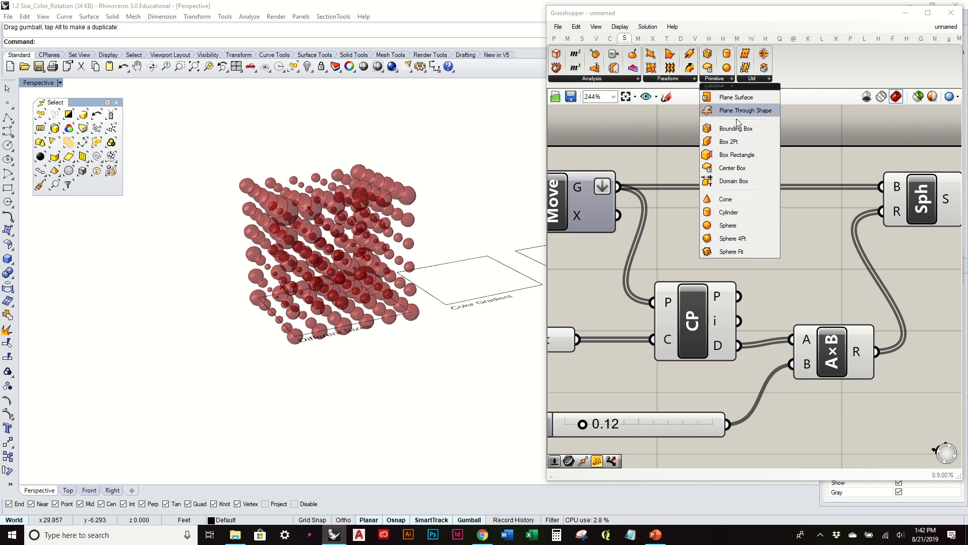
pyautogui.moveTo(748, 169); pyautogui.dragTo(803, 230)
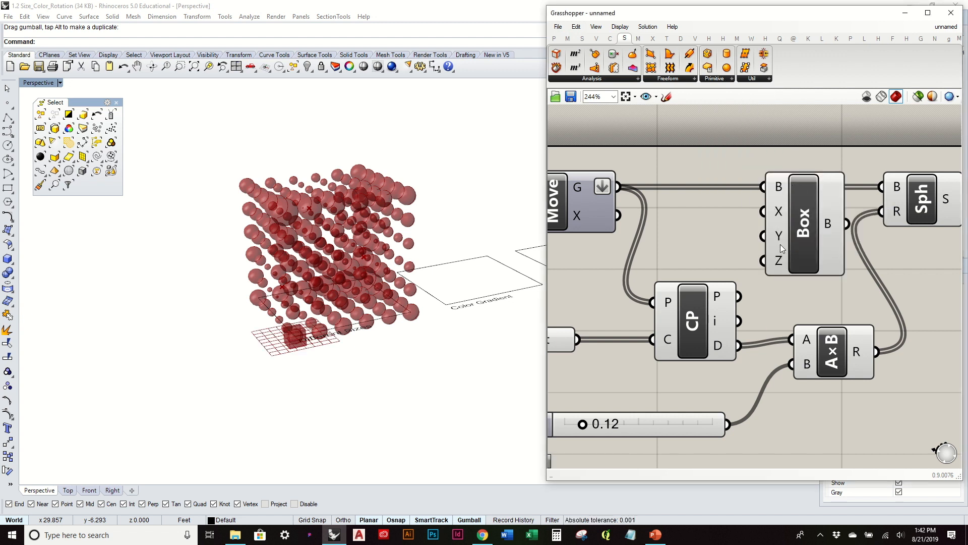
pyautogui.moveTo(618, 186); pyautogui.dragTo(764, 187)
# Step: Raise Center Box above the Sphere wire and spread Box and Sphere farther from Multiplication
pyautogui.moveTo(789, 229); pyautogui.dragTo(621, 235, button='right')
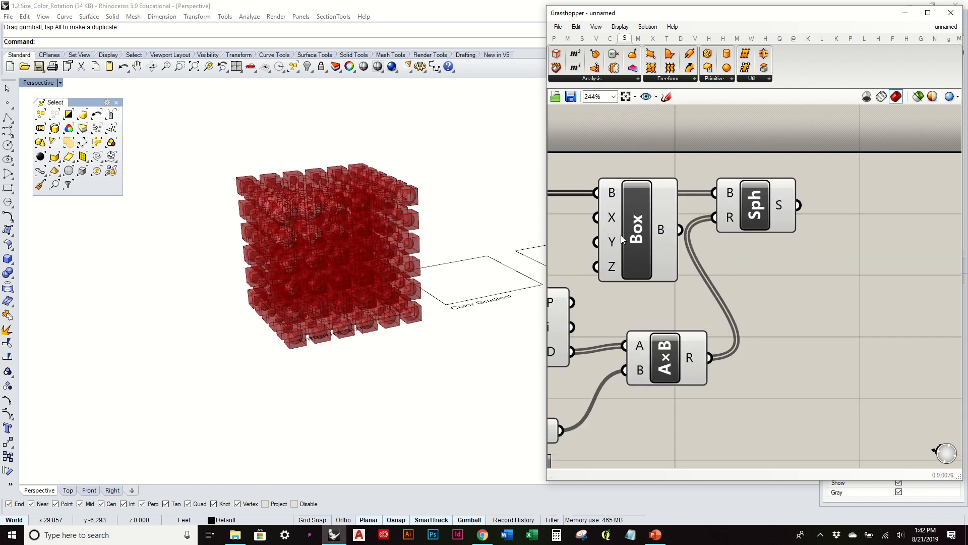
pyautogui.moveTo(621, 235); pyautogui.dragTo(651, 192)
pyautogui.moveTo(651, 192); pyautogui.dragTo(779, 211, button='right')
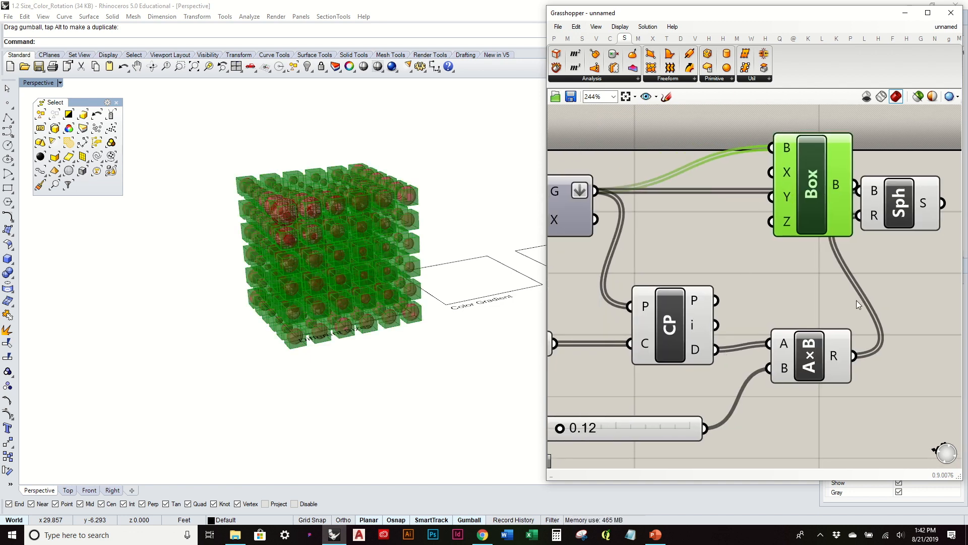
pyautogui.moveTo(856, 300); pyautogui.dragTo(733, 323, button='right')
pyautogui.moveTo(784, 229); pyautogui.dragTo(932, 230)
pyautogui.moveTo(692, 234); pyautogui.dragTo(782, 235)
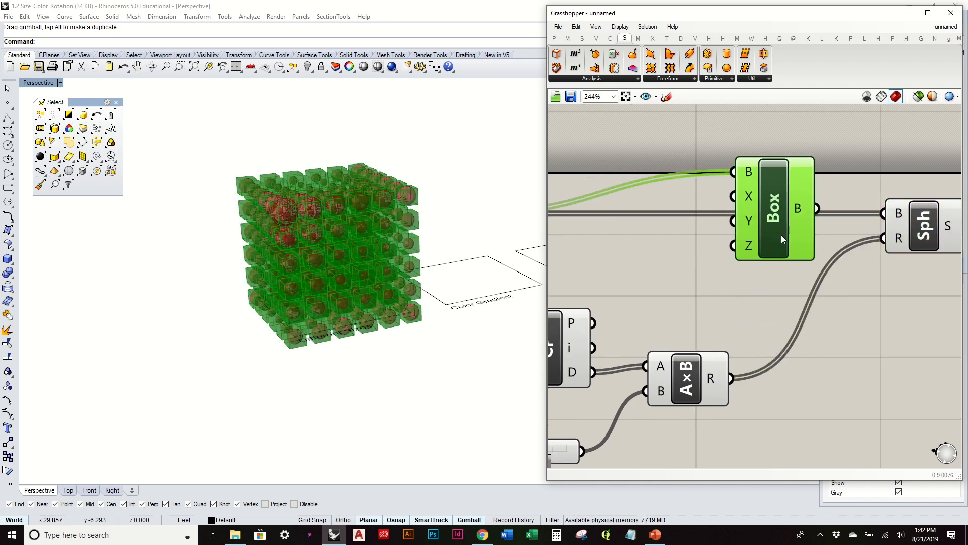
# Step: Connect the Multiplication result R to the Center Box inputs X, Y and Z
pyautogui.moveTo(729, 378); pyautogui.dragTo(733, 196)
pyautogui.moveTo(730, 378); pyautogui.dragTo(731, 222)
pyautogui.moveTo(733, 380); pyautogui.dragTo(732, 245)
# Step: Turn off the Sphere preview and view only the boxes in the viewport
pyautogui.click(923, 222)
pyautogui.middleClick(923, 220)
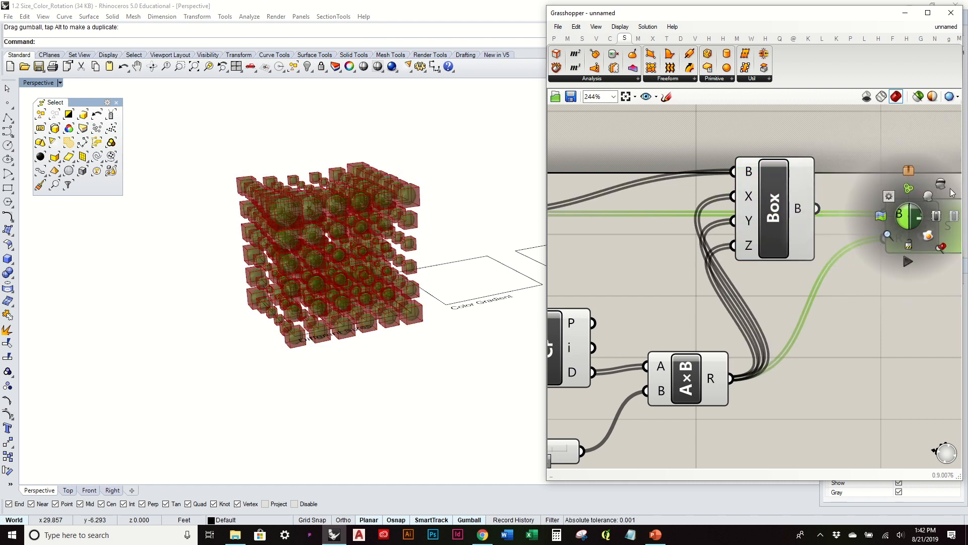
pyautogui.click(923, 219)
pyautogui.moveTo(389, 315); pyautogui.dragTo(438, 270, button='right')
# Step: Add a Circle component from the Curve Primitive set to the canvas
pyautogui.click(711, 79)
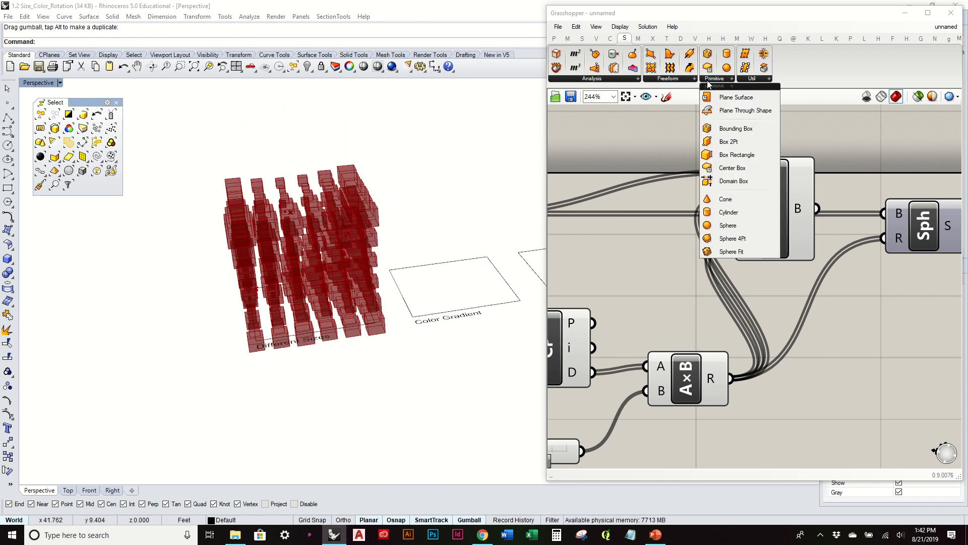
pyautogui.moveTo(624, 43)
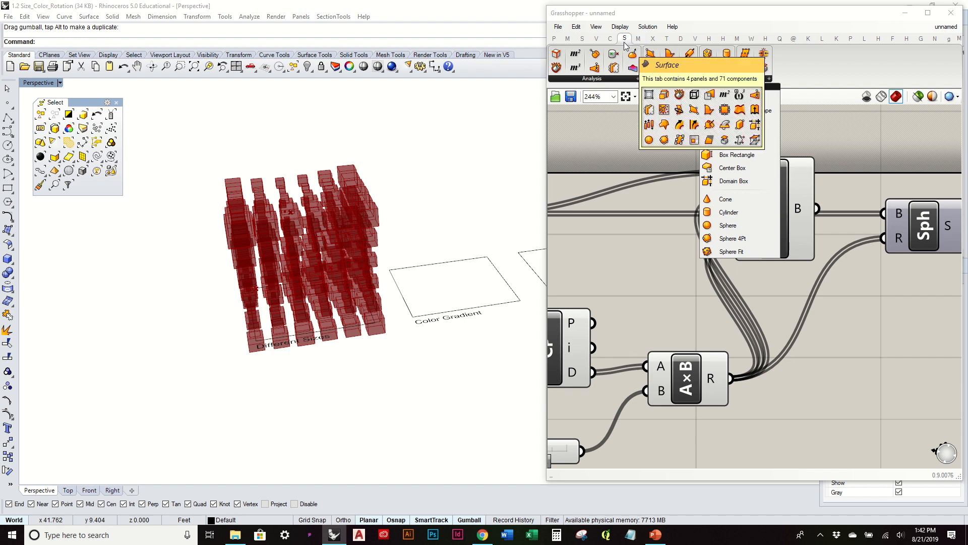
pyautogui.click(610, 39)
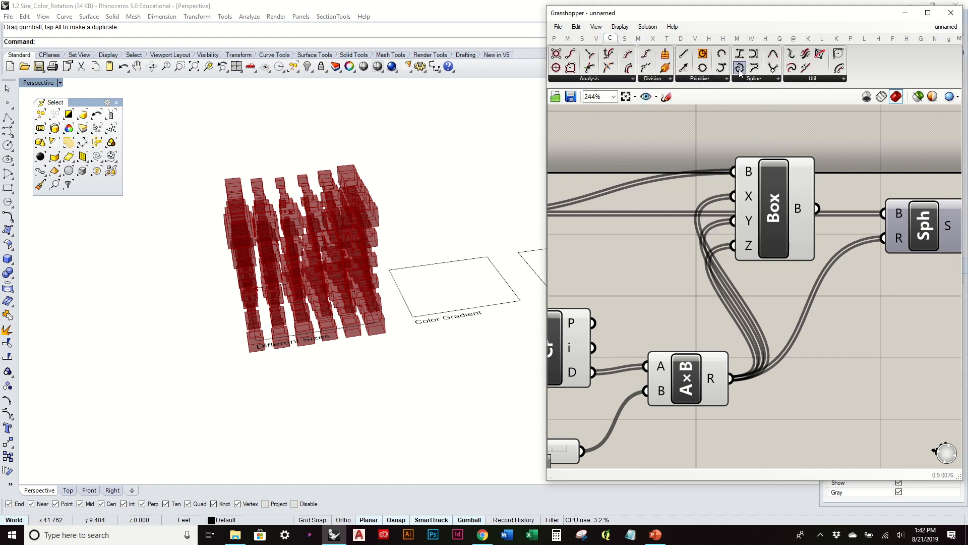
pyautogui.click(715, 81)
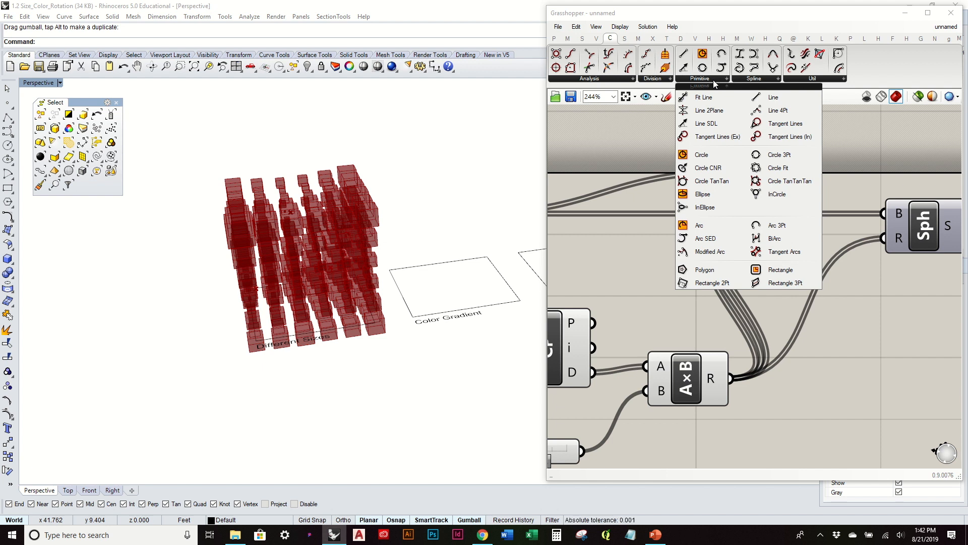
pyautogui.click(717, 159)
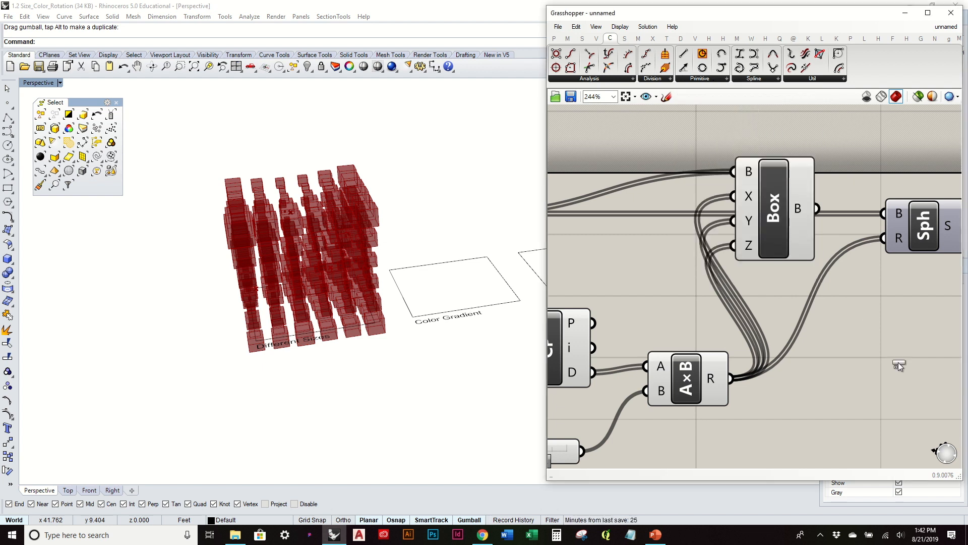
pyautogui.click(898, 365)
# Step: Arrange the Center Box, Sphere and Circle components in a vertical column with Box uppermost and Circle lowest
pyautogui.moveTo(828, 317); pyautogui.dragTo(798, 308, button='right')
pyautogui.click(746, 208)
pyautogui.moveTo(747, 208); pyautogui.dragTo(868, 159)
pyautogui.moveTo(867, 159); pyautogui.dragTo(824, 180, button='right')
pyautogui.moveTo(860, 258); pyautogui.dragTo(831, 315)
pyautogui.moveTo(828, 193); pyautogui.dragTo(831, 221)
pyautogui.moveTo(824, 264); pyautogui.dragTo(863, 190, button='right')
pyautogui.moveTo(864, 305); pyautogui.dragTo(855, 334)
pyautogui.scroll(-2, 733, 325)
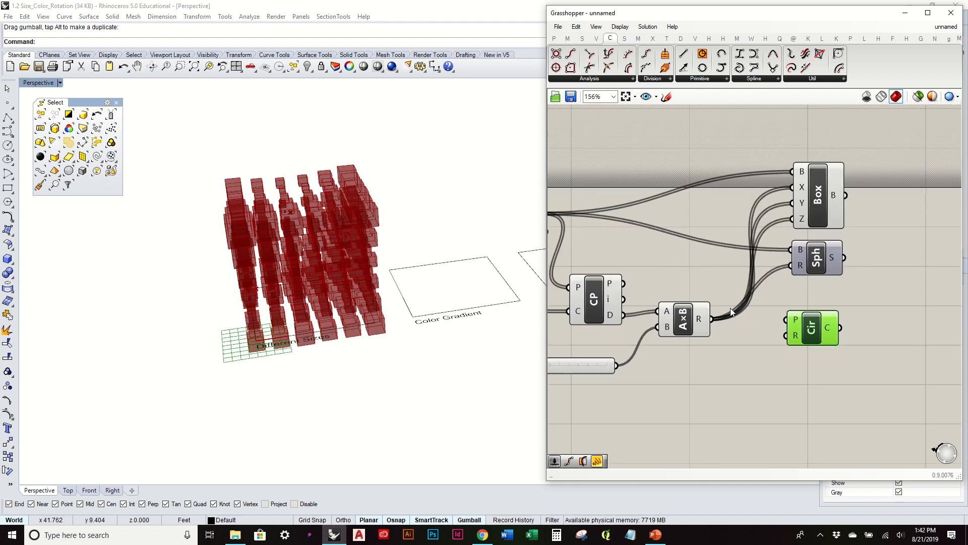
# Step: Connect Move's geometry output G to the Circle plane input P and the Multiplication result to the radius input R
pyautogui.moveTo(804, 276); pyautogui.dragTo(864, 271, button='right')
pyautogui.moveTo(607, 209); pyautogui.dragTo(862, 313)
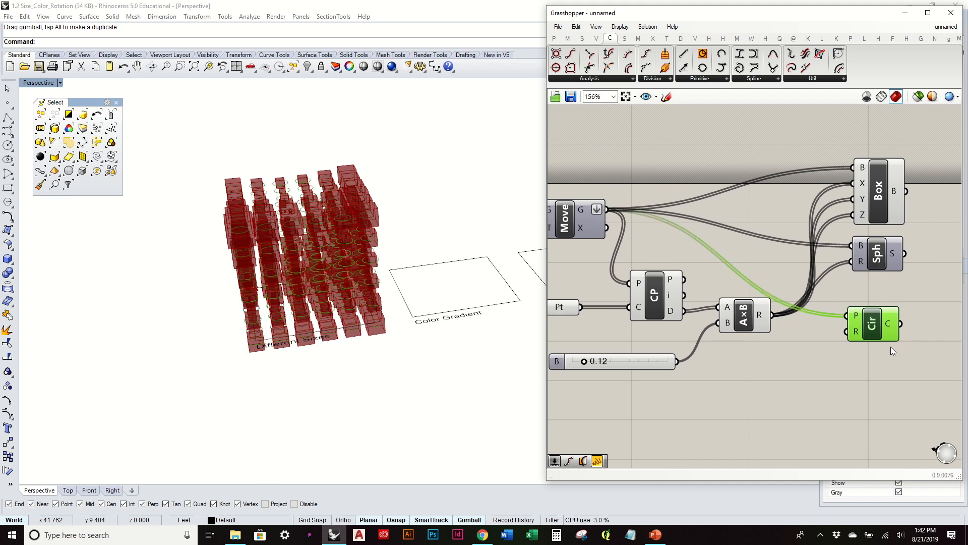
pyautogui.click(861, 356)
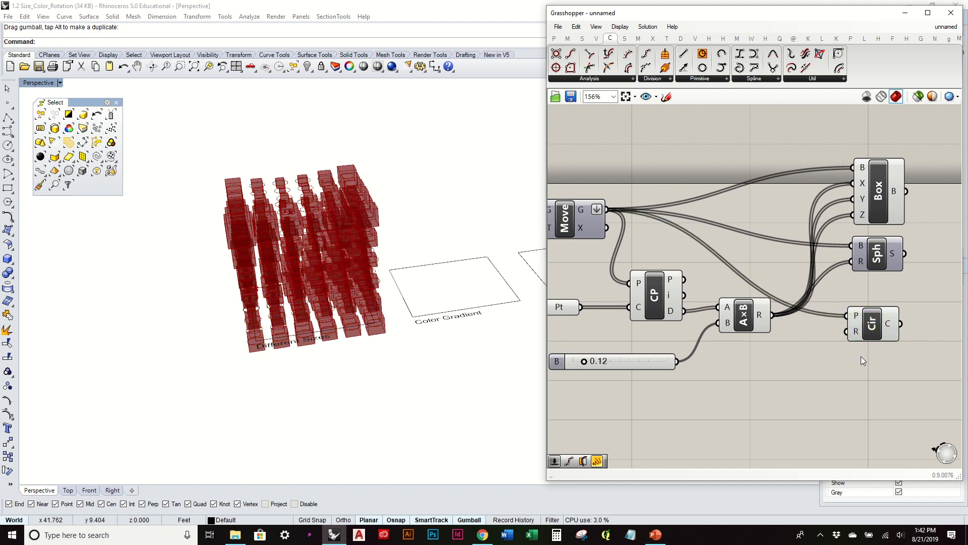
# Step: Turn off the Center Box preview and orbit the viewport to view the circles
pyautogui.click(880, 197)
pyautogui.middleClick(881, 197)
pyautogui.click(916, 159)
pyautogui.moveTo(504, 238); pyautogui.dragTo(339, 201, button='right')
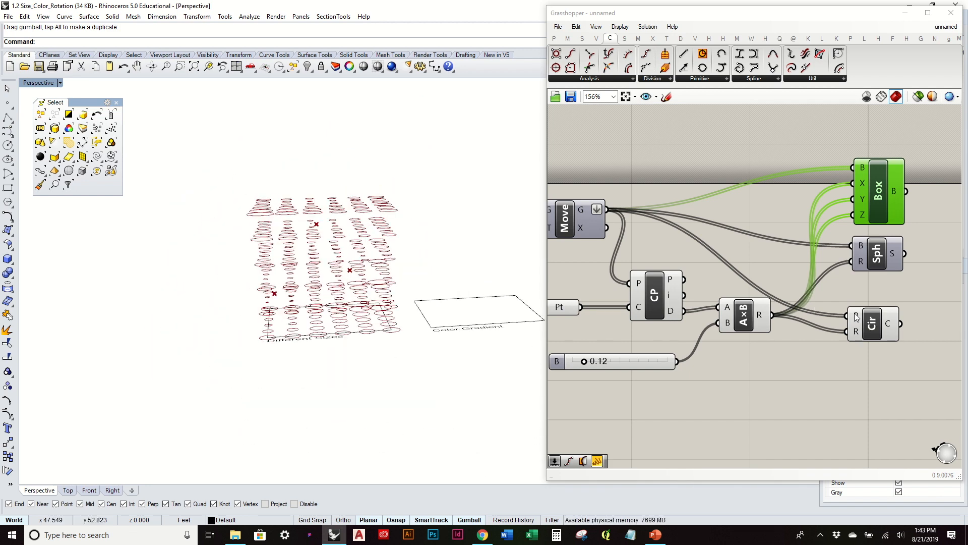
# Step: Shift Circle farther from Multiplication and add an XZ Plane component between them
pyautogui.moveTo(855, 313); pyautogui.dragTo(750, 305, button='right')
pyautogui.moveTo(761, 315); pyautogui.dragTo(800, 311)
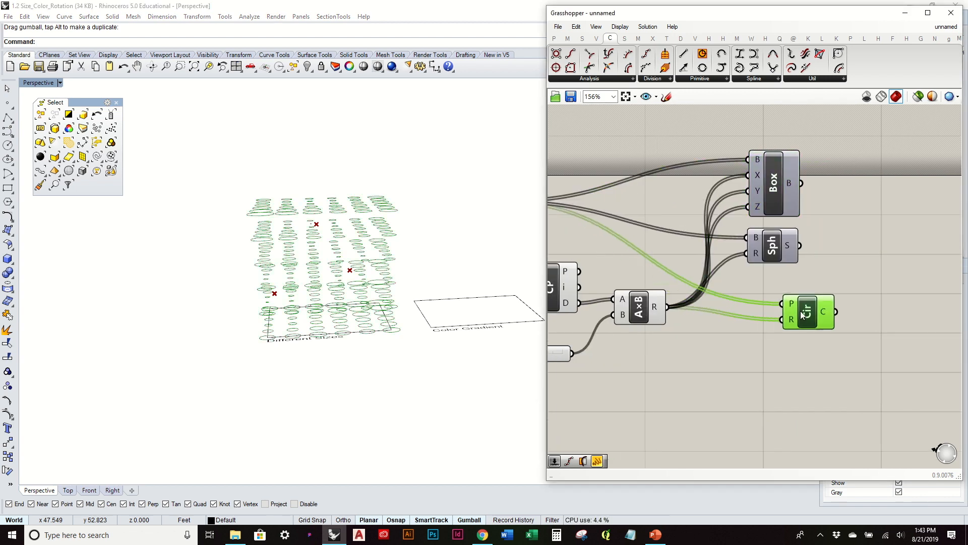
pyautogui.click(596, 39)
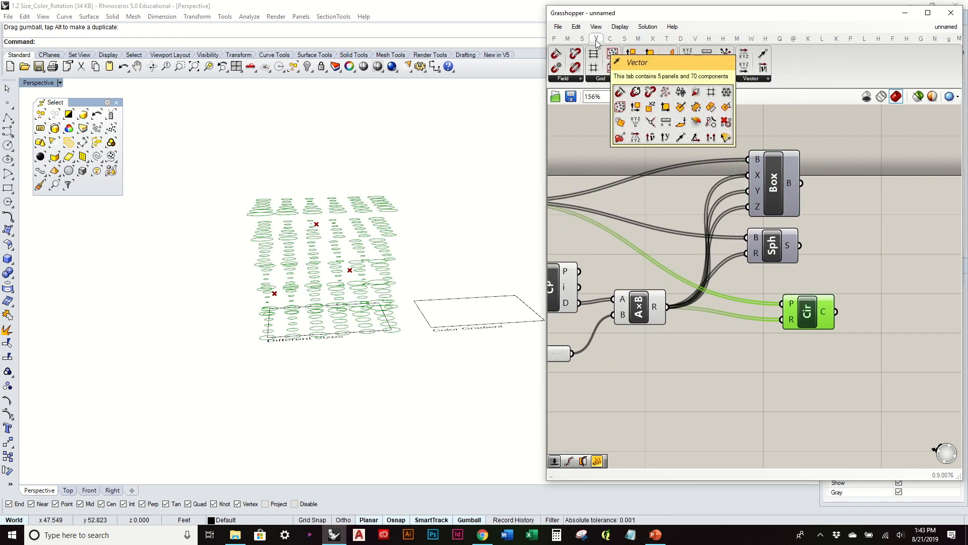
pyautogui.click(649, 79)
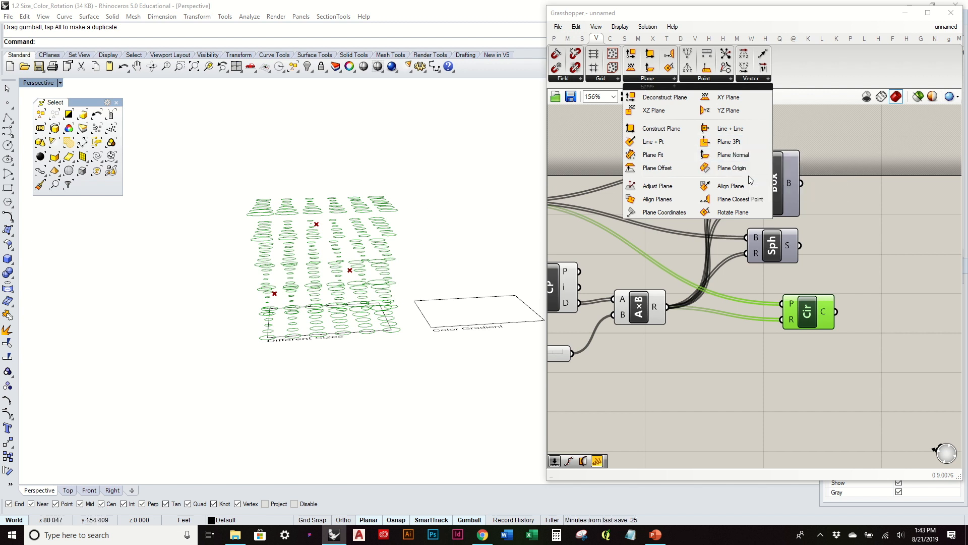
pyautogui.click(670, 112)
pyautogui.click(724, 339)
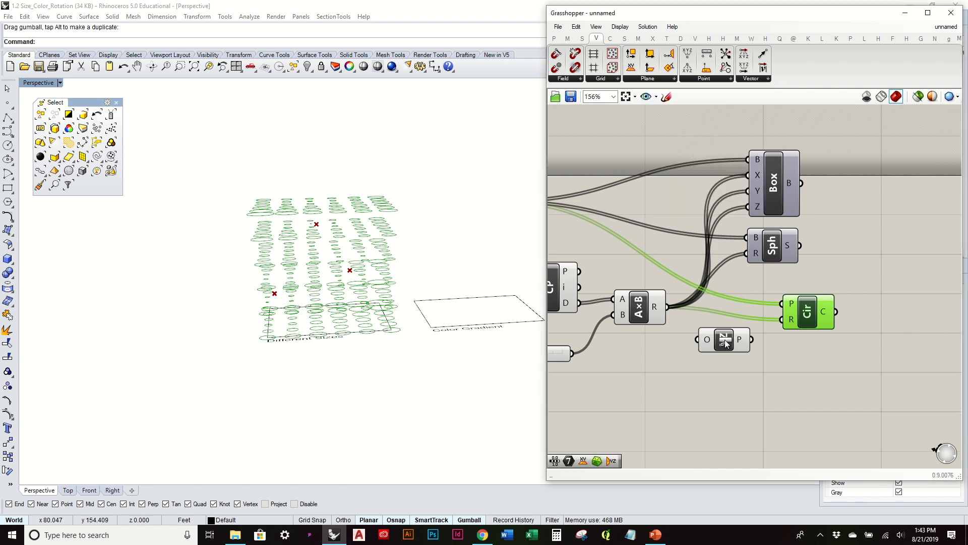
# Step: Connect Move's geometry output to the XZ Plane origin and its plane output to Circle's plane input, then hide the XZ Plane preview
pyautogui.moveTo(694, 299); pyautogui.dragTo(801, 296, button='right')
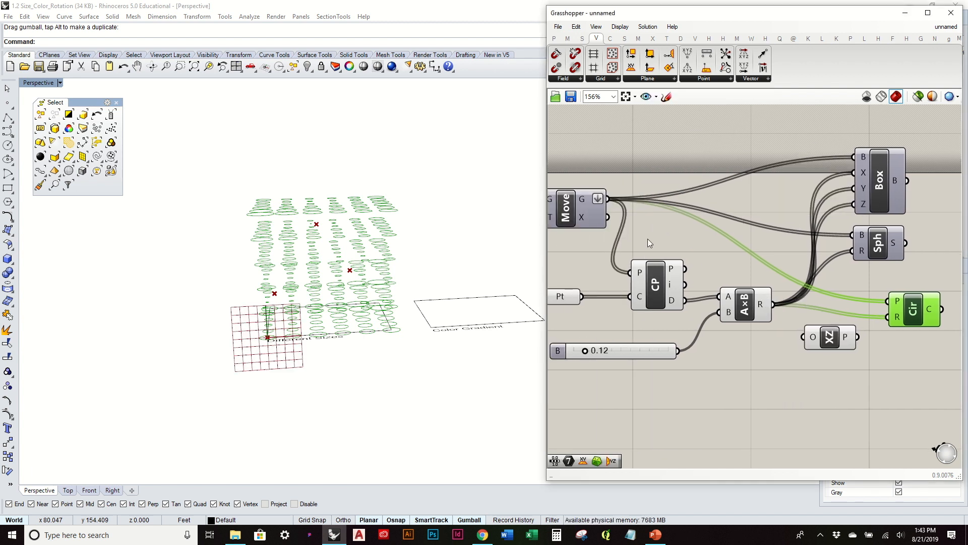
pyautogui.moveTo(611, 198); pyautogui.dragTo(832, 297)
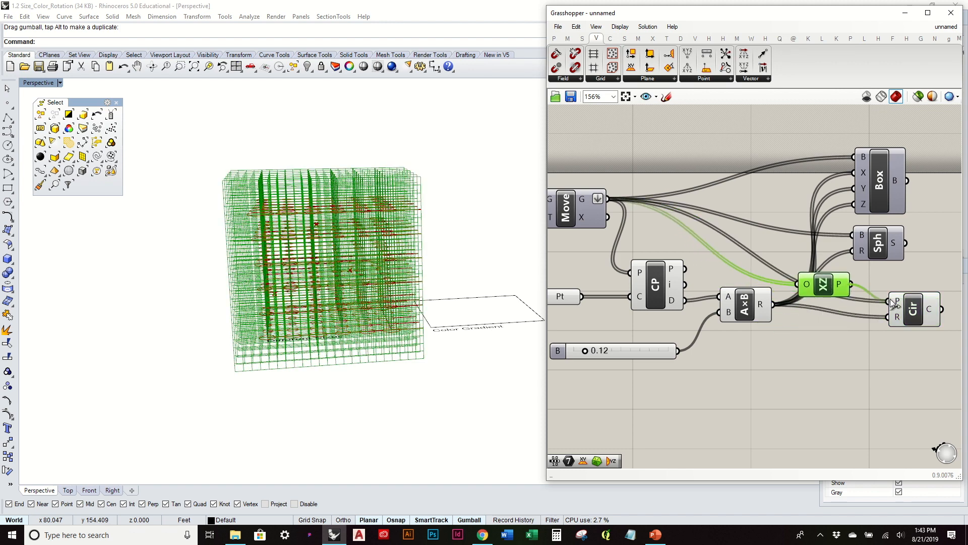
pyautogui.moveTo(894, 304); pyautogui.dragTo(891, 303)
pyautogui.rightClick(825, 287)
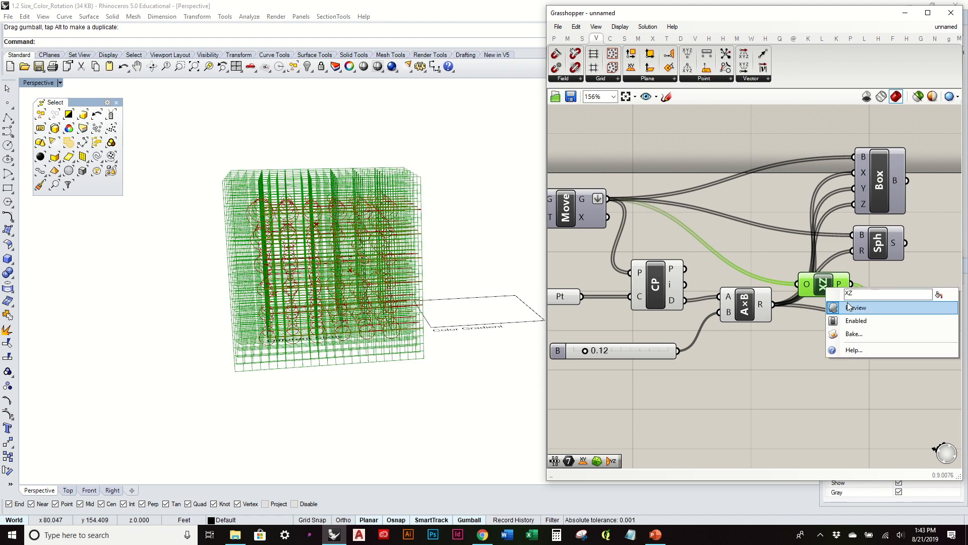
pyautogui.click(858, 309)
pyautogui.moveTo(313, 263); pyautogui.dragTo(294, 304, button='right')
pyautogui.moveTo(835, 305); pyautogui.dragTo(731, 336, button='right')
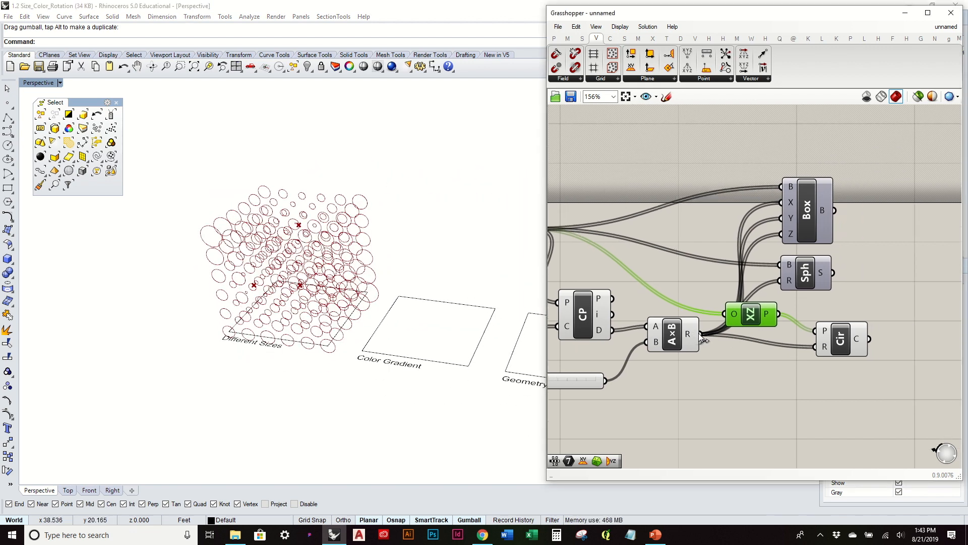
pyautogui.moveTo(554, 237); pyautogui.dragTo(613, 239, button='right')
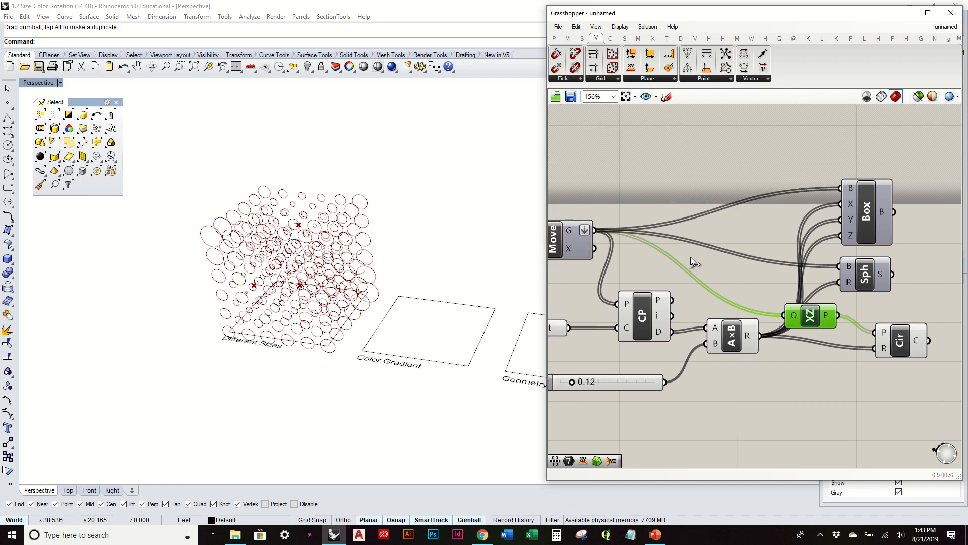
# Step: Delete the XZ Plane component and shift Circle closer to Multiplication, with Move's geometry output feeding its plane input directly
pyautogui.press('Delete')
pyautogui.moveTo(908, 338); pyautogui.dragTo(842, 341, button='right')
pyautogui.moveTo(843, 341); pyautogui.dragTo(801, 333)
pyautogui.moveTo(535, 257); pyautogui.dragTo(436, 221, button='right')
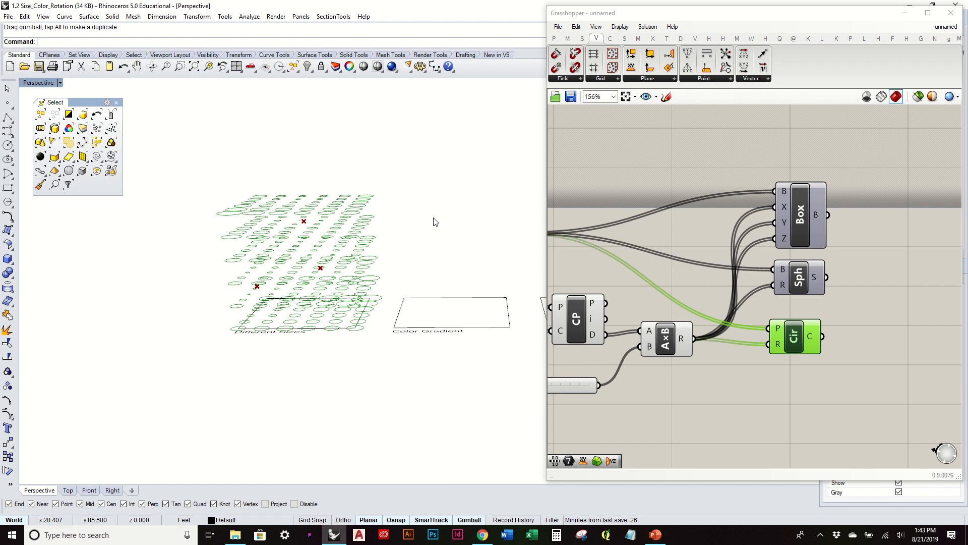
pyautogui.click(828, 410)
pyautogui.moveTo(484, 366); pyautogui.dragTo(492, 391, button='right')
pyautogui.scroll(-4, 492, 389)
pyautogui.moveTo(449, 363); pyautogui.dragTo(390, 325, button='right')
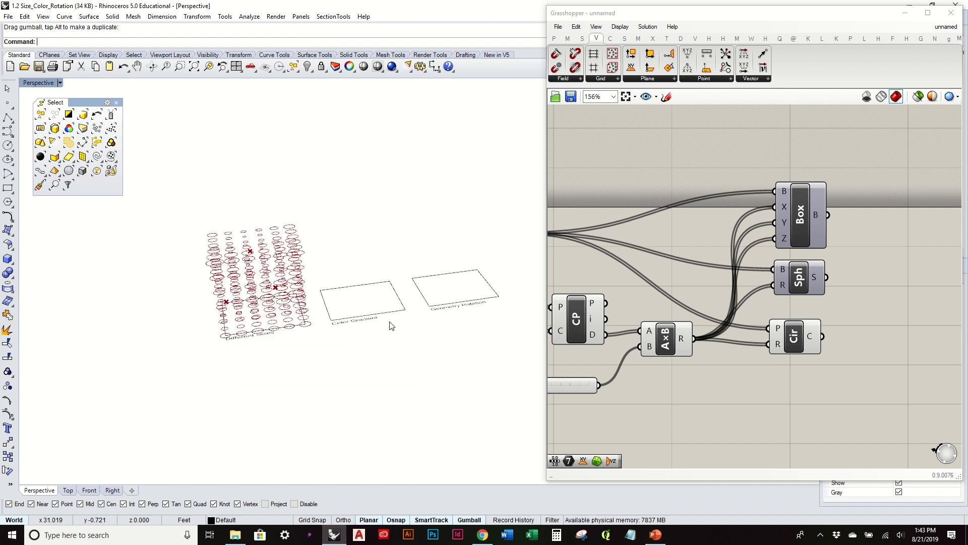
# Step: Duplicate the grid components from Curve through Move, including both sliders, and place the copy below the original definition
pyautogui.scroll(-2, 859, 298)
pyautogui.scroll(-1, 870, 301)
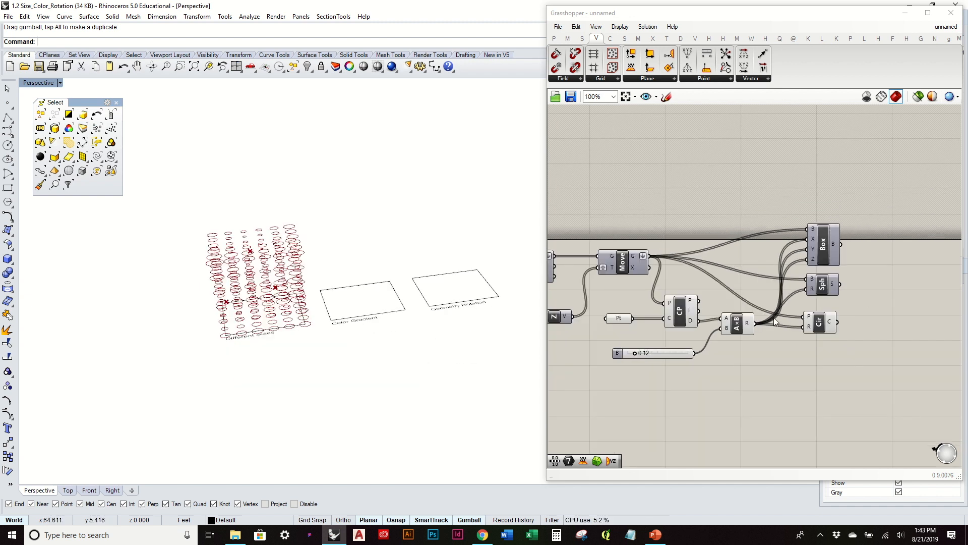
pyautogui.moveTo(775, 318); pyautogui.dragTo(882, 312, button='right')
pyautogui.scroll(-2, 883, 312)
pyautogui.scroll(3, 718, 287)
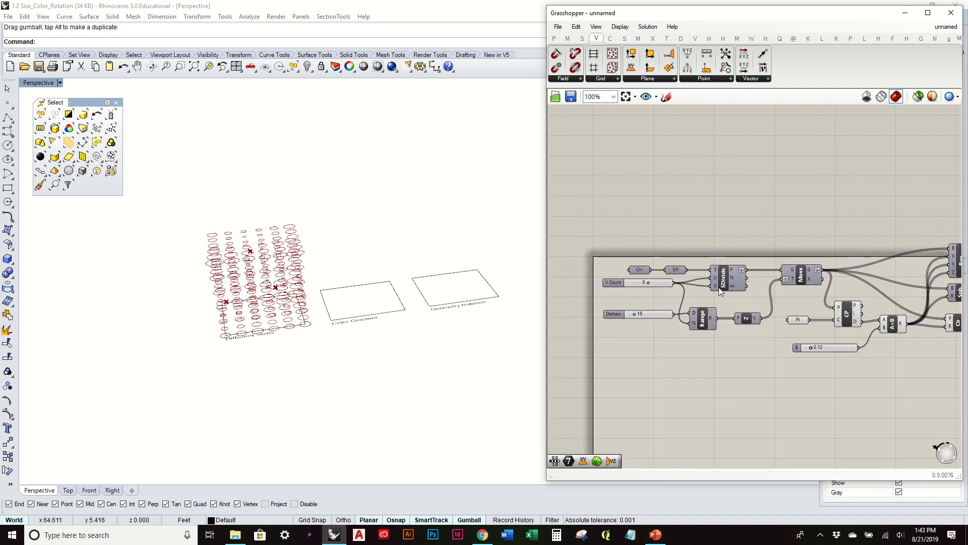
pyautogui.click(828, 277)
pyautogui.moveTo(822, 372); pyautogui.dragTo(587, 210)
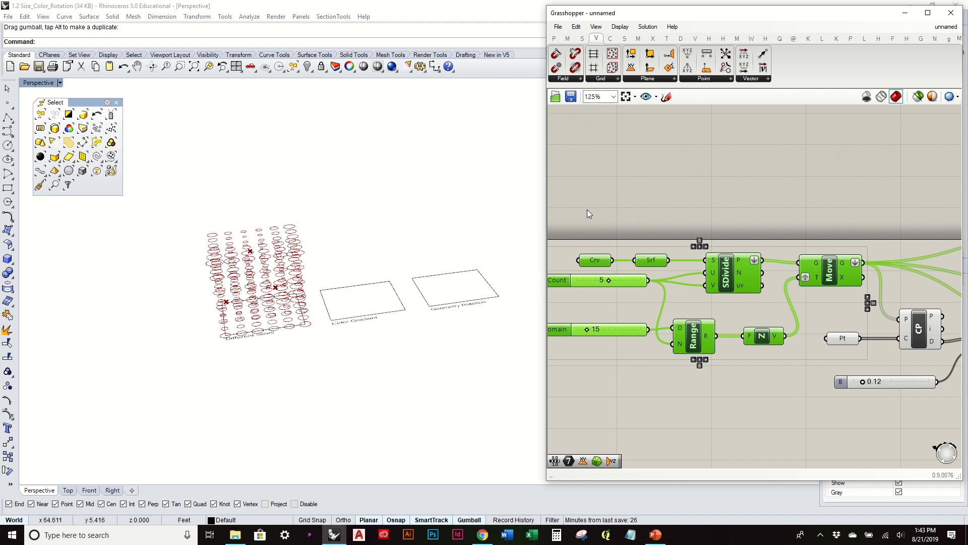
pyautogui.scroll(-3, 587, 210)
pyautogui.hotkey('ctrl', 'c')
pyautogui.hotkey('ctrl', 'v')
pyautogui.moveTo(661, 274); pyautogui.dragTo(664, 406)
pyautogui.click(664, 406)
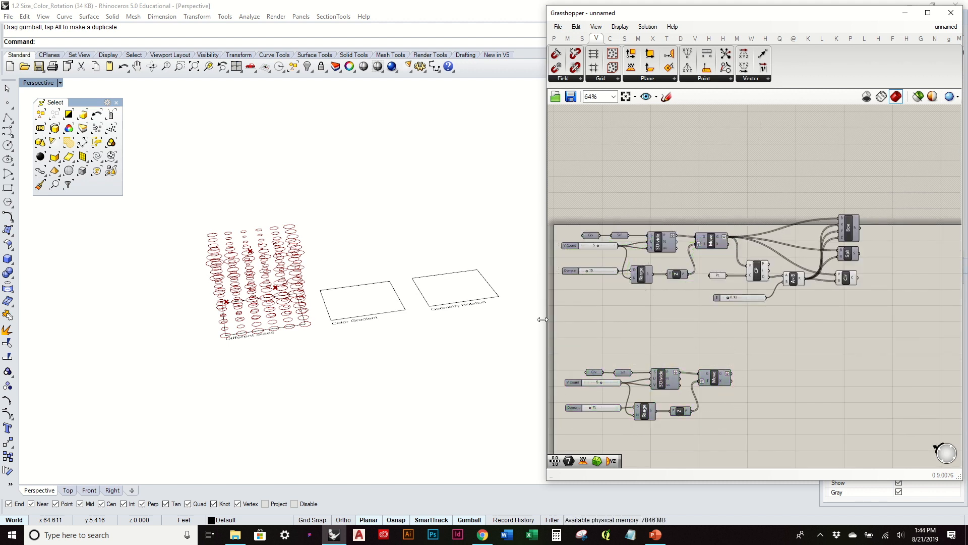
# Step: Assign the Color Gradient rectangle to the copied Curve parameter
pyautogui.click(385, 316)
pyautogui.moveTo(384, 316); pyautogui.dragTo(385, 322, button='right')
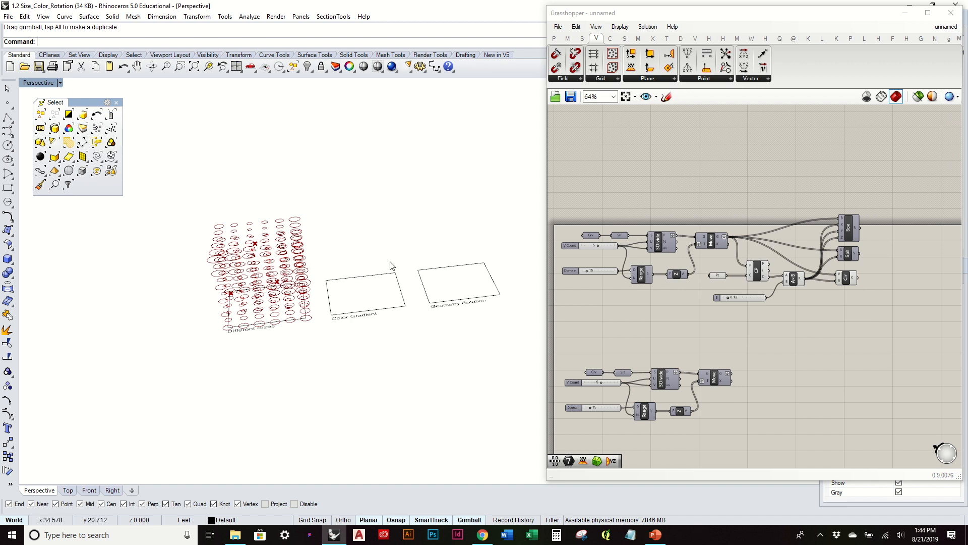
pyautogui.click(387, 278)
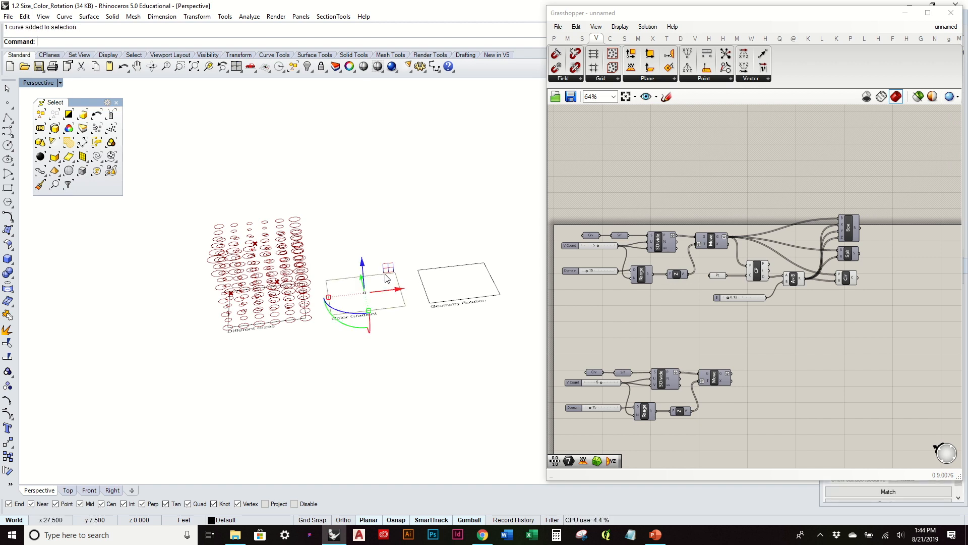
pyautogui.scroll(5, 371, 288)
pyautogui.scroll(4, 605, 398)
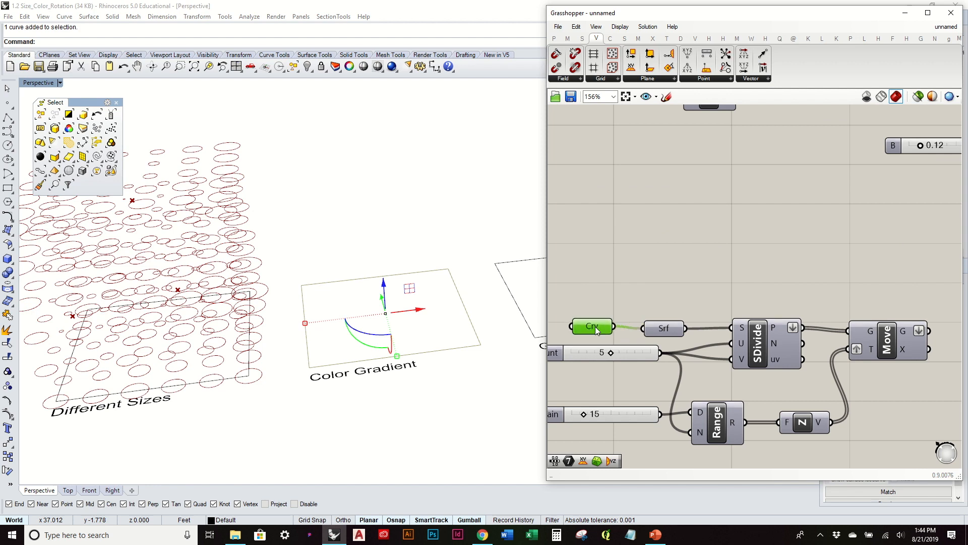
pyautogui.rightClick(595, 325)
pyautogui.click(627, 431)
pyautogui.click(481, 226)
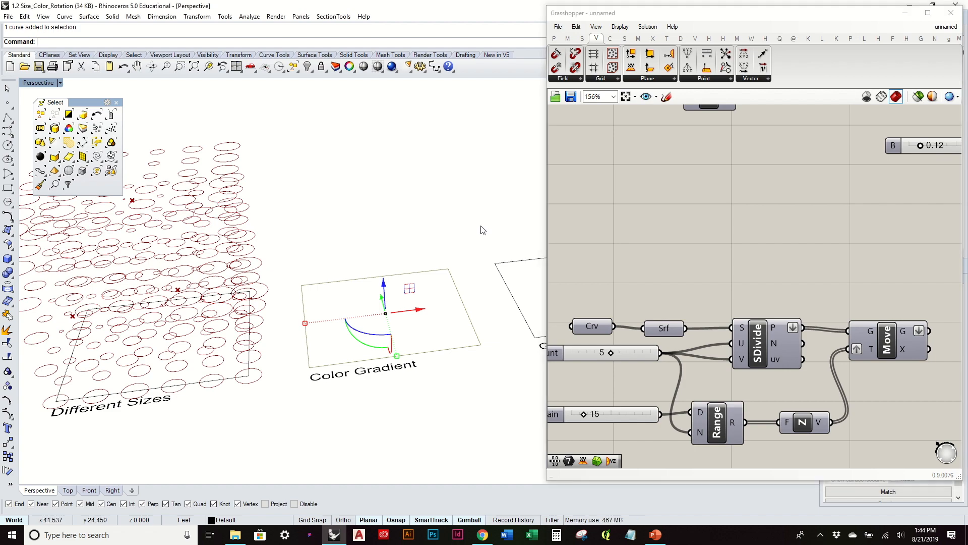
# Step: Preview the copied Move component's point grid over the Color Gradient rectangle, then hide it again
pyautogui.rightClick(890, 347)
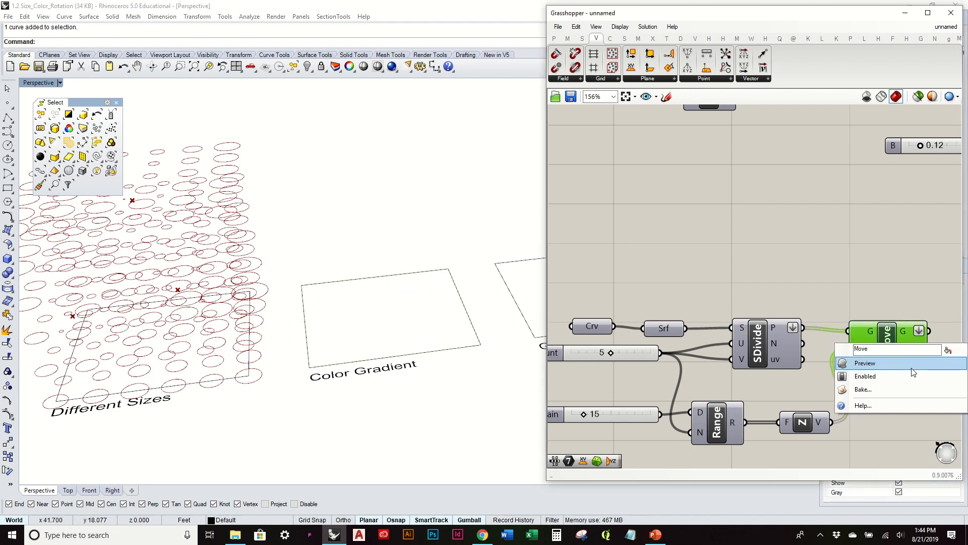
pyautogui.click(912, 369)
pyautogui.moveTo(353, 252); pyautogui.dragTo(425, 266, button='right')
pyautogui.moveTo(840, 328); pyautogui.dragTo(695, 297, button='right')
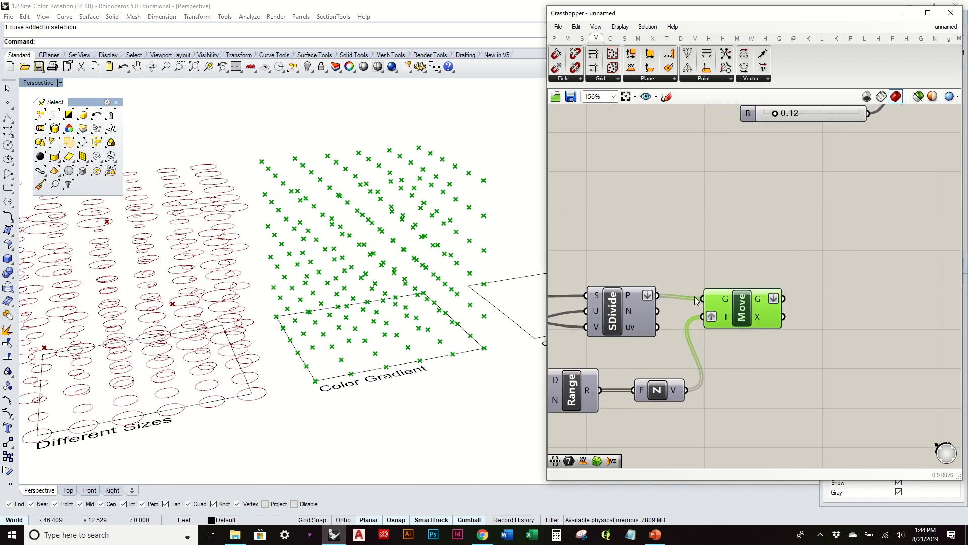
pyautogui.rightClick(739, 315)
pyautogui.click(764, 328)
pyautogui.click(736, 249)
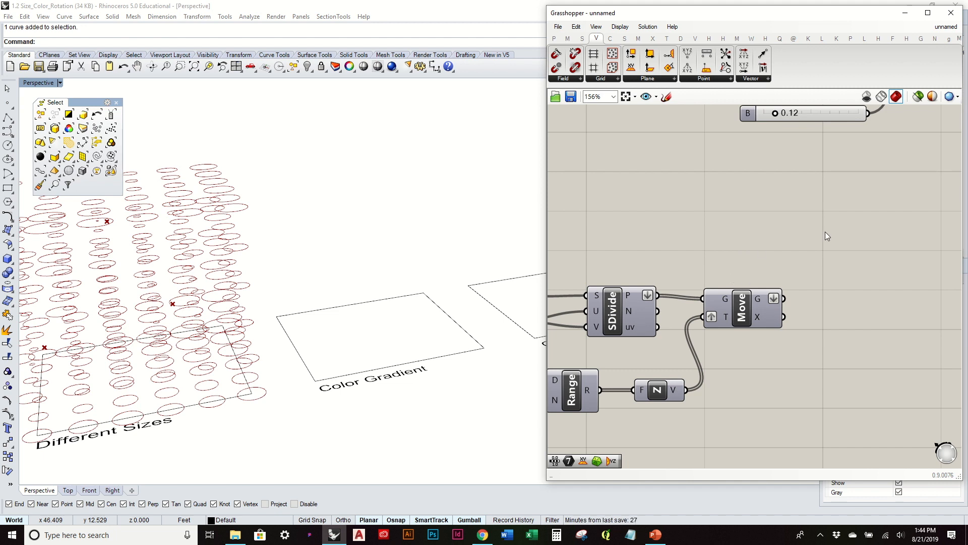
# Step: Examine the first definition's Point and Closest Point components alongside the copied Move component
pyautogui.moveTo(825, 232); pyautogui.dragTo(815, 268, button='right')
pyautogui.scroll(-3, 812, 270)
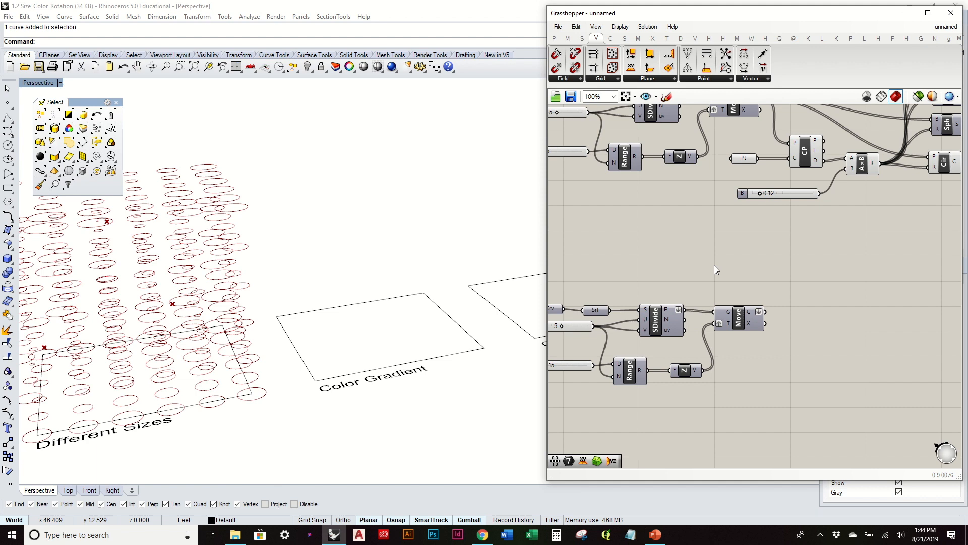
pyautogui.scroll(2, 728, 316)
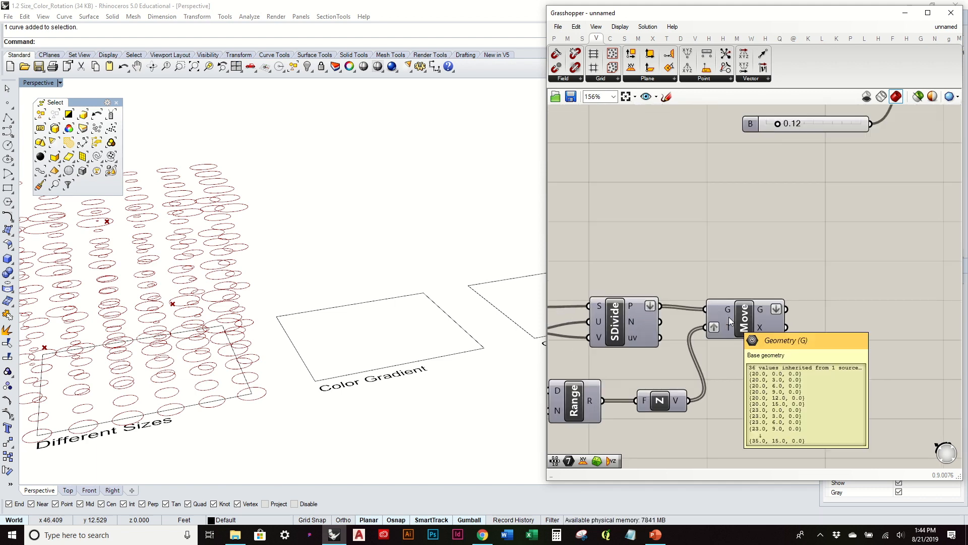
pyautogui.scroll(-1, 679, 237)
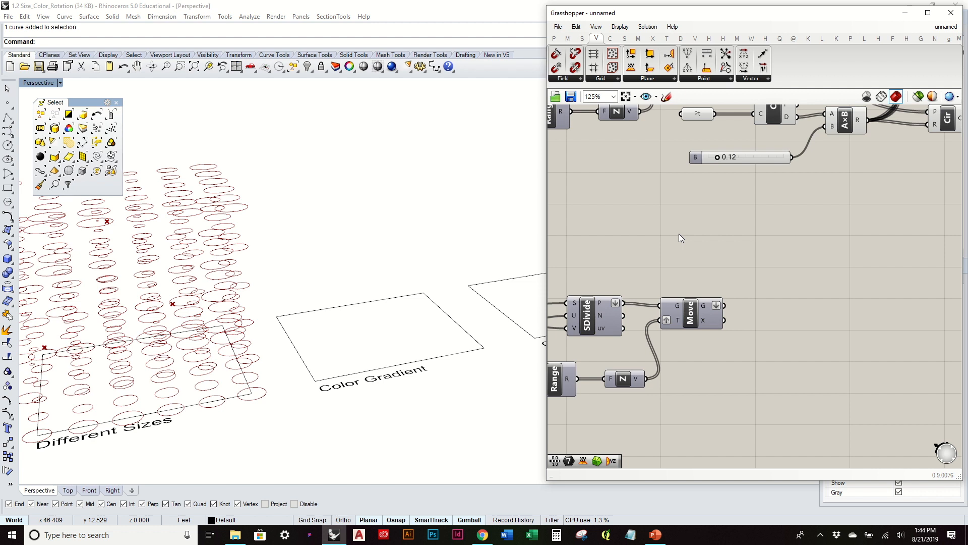
pyautogui.moveTo(707, 263)
pyautogui.mouseDown(button='right')
pyautogui.moveTo(661, 295)
pyautogui.moveTo(708, 277)
pyautogui.mouseUp(button='right')
pyautogui.scroll(-1, 661, 294)
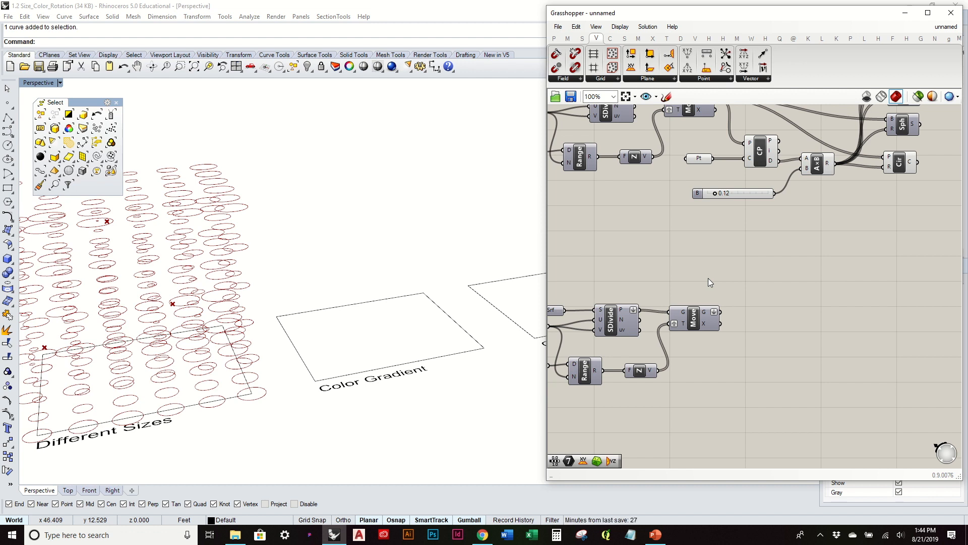
pyautogui.moveTo(691, 235); pyautogui.dragTo(671, 286, button='right')
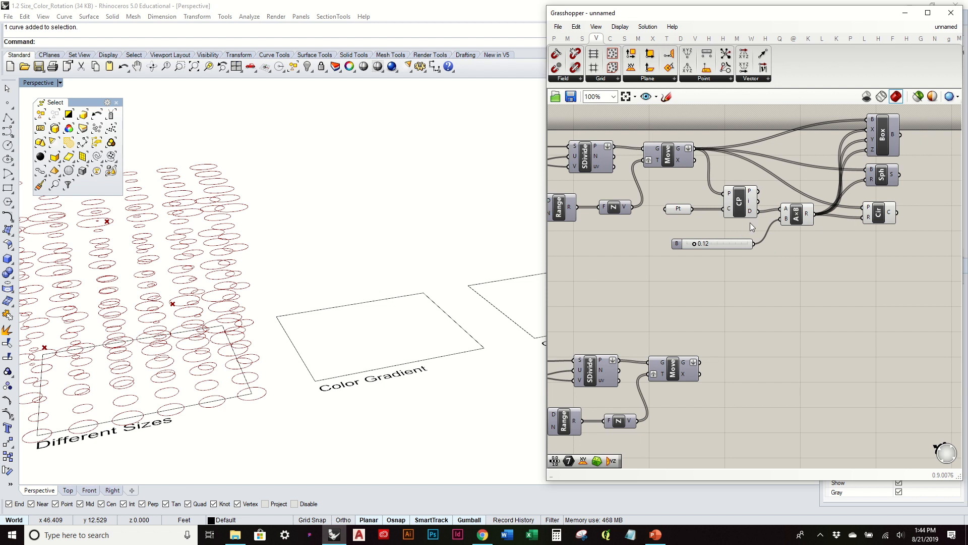
pyautogui.moveTo(749, 223); pyautogui.dragTo(651, 193)
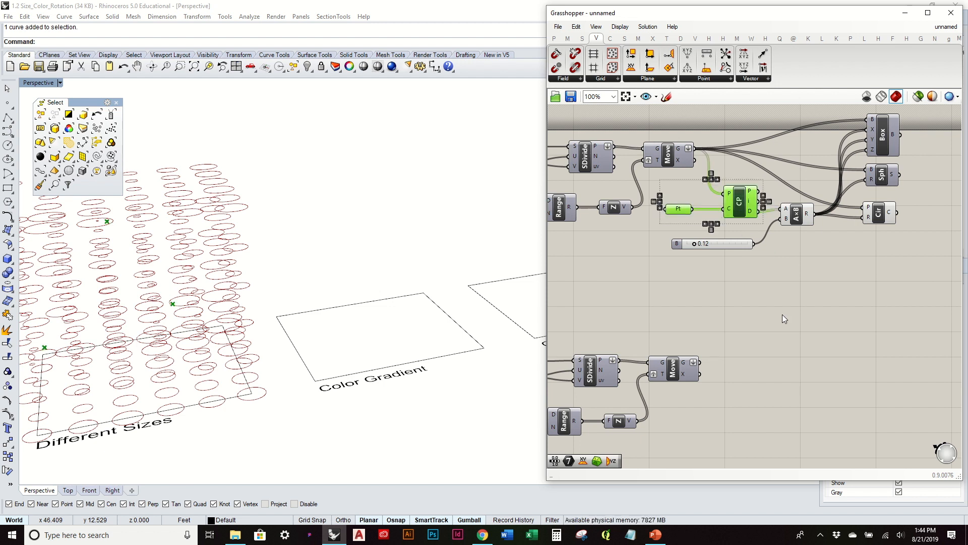
pyautogui.scroll(4, 745, 298)
pyautogui.moveTo(694, 300)
pyautogui.scroll(-3, 694, 299)
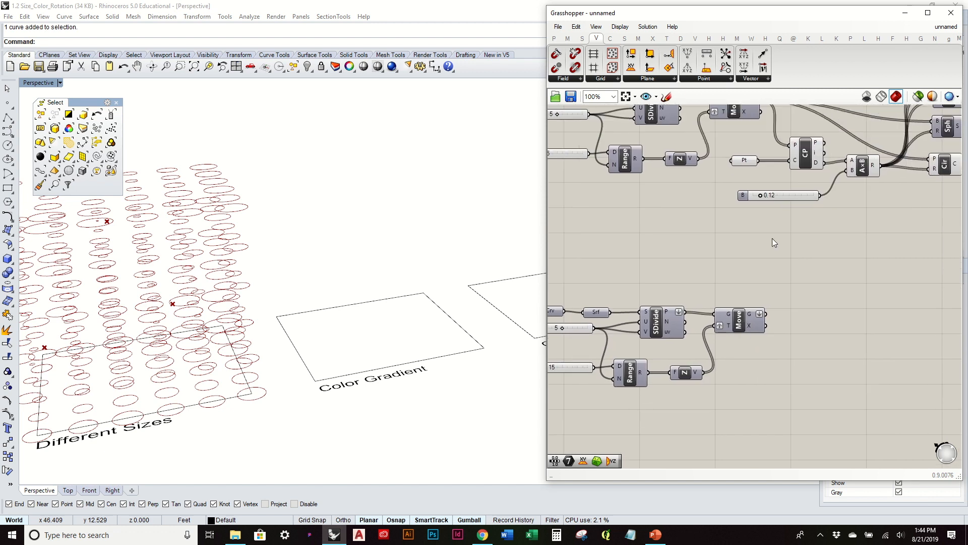
pyautogui.click(745, 160)
pyautogui.click(411, 233)
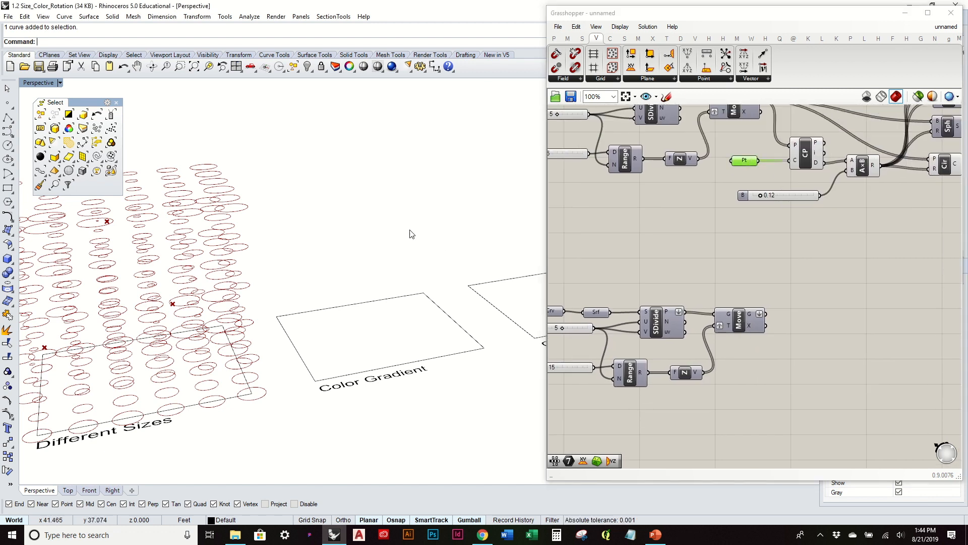
pyautogui.click(825, 277)
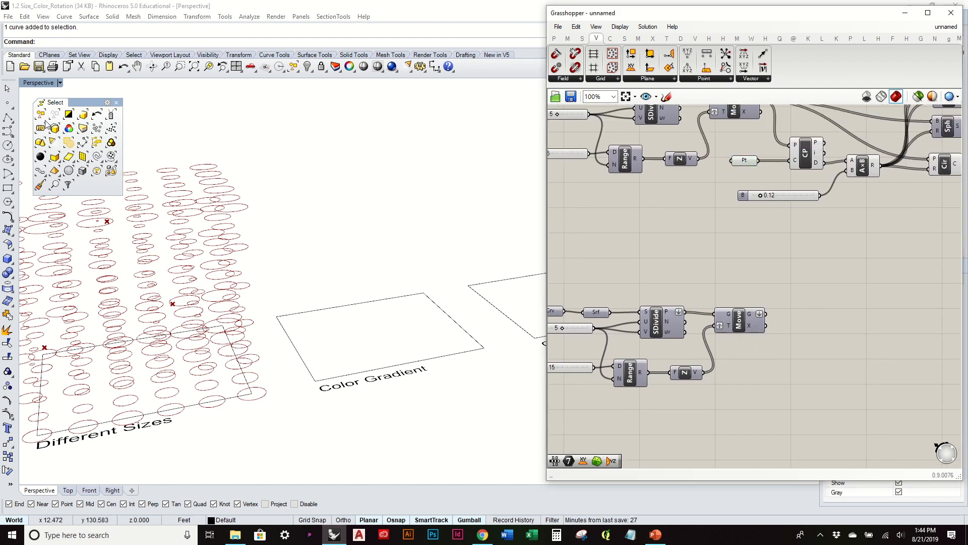
# Step: Turn on the copied Move component's preview and place three points inside the Color Gradient rectangle
pyautogui.click(739, 320)
pyautogui.rightClick(742, 322)
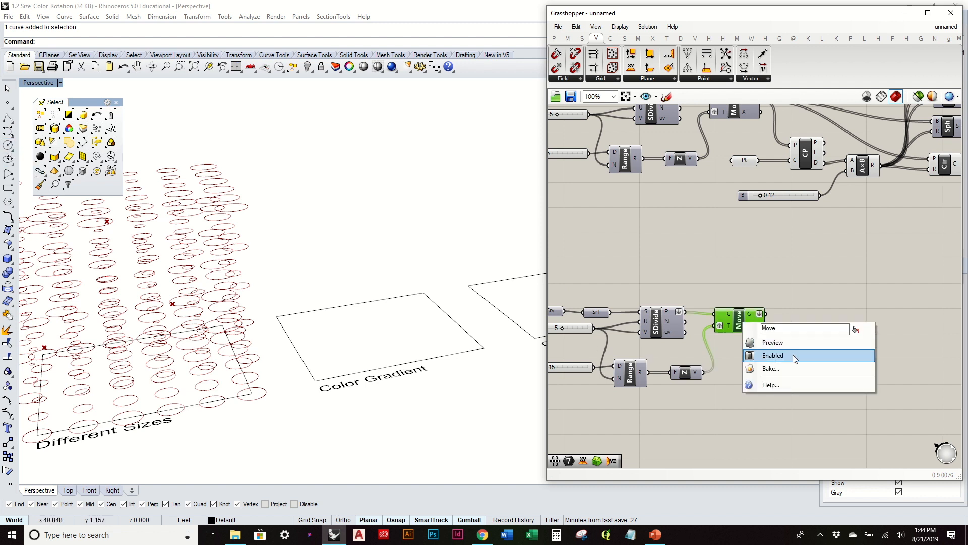
pyautogui.click(773, 342)
pyautogui.click(8, 103)
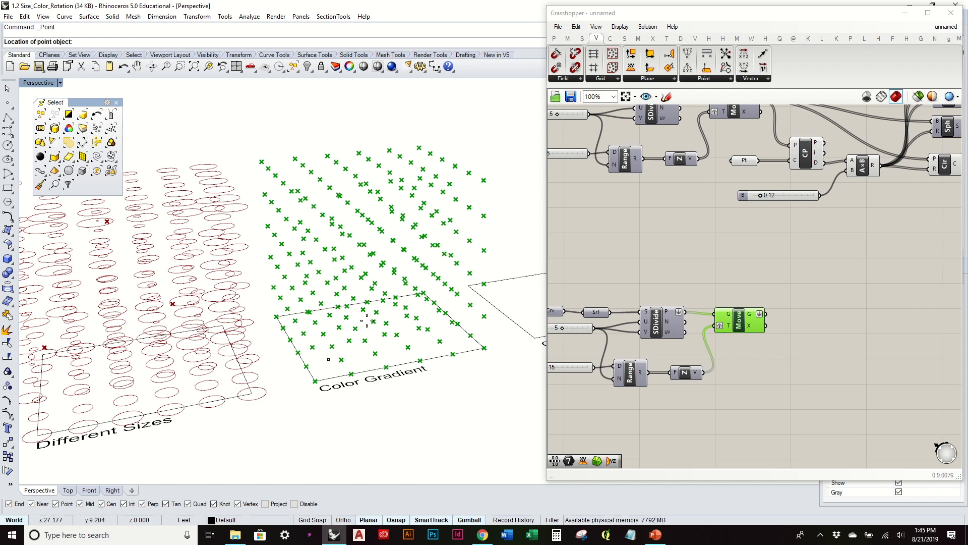
pyautogui.click(381, 311)
pyautogui.click(456, 343)
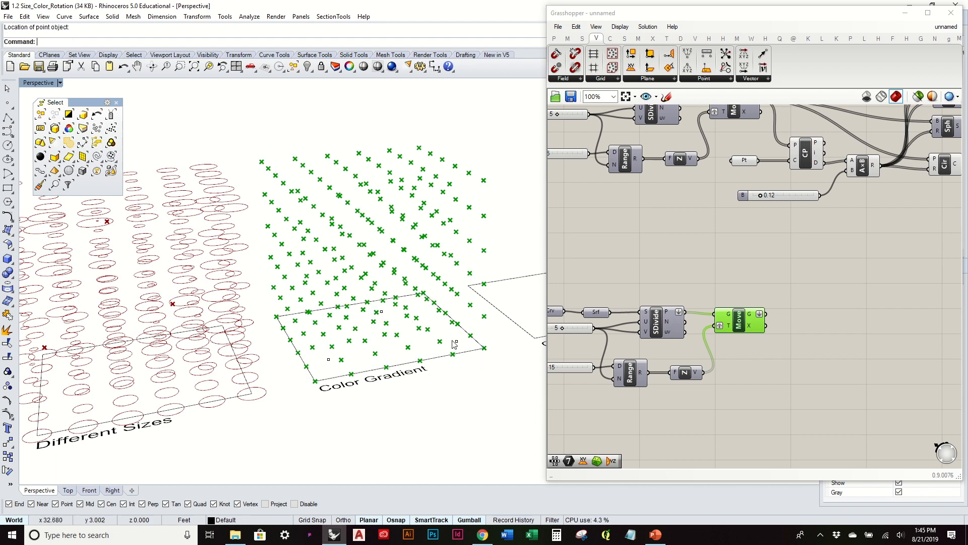
# Step: Raise the three new points vertically to different heights within the Color Gradient point grid
pyautogui.click(457, 342)
pyautogui.moveTo(457, 332); pyautogui.dragTo(332, 364)
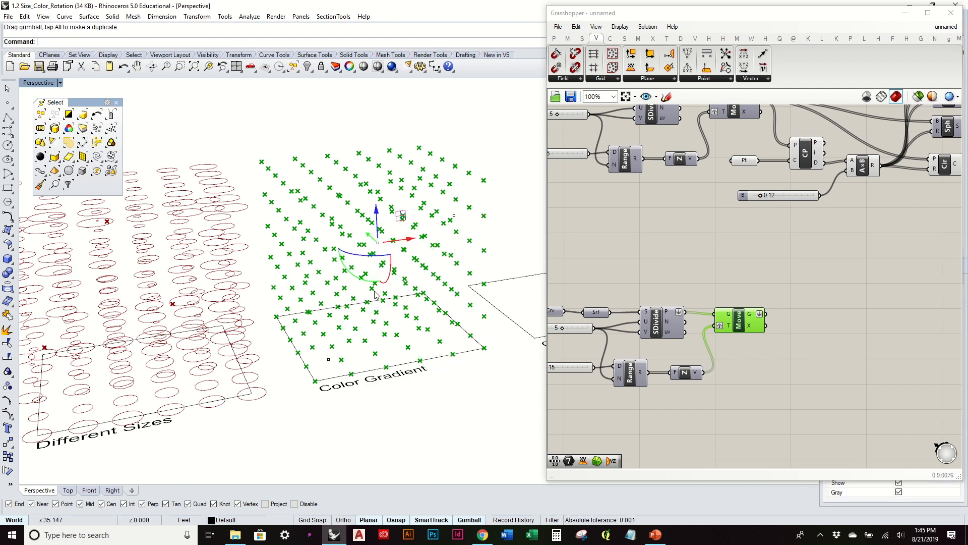
pyautogui.moveTo(329, 353); pyautogui.dragTo(464, 278)
pyautogui.moveTo(464, 278); pyautogui.dragTo(514, 245, button='right')
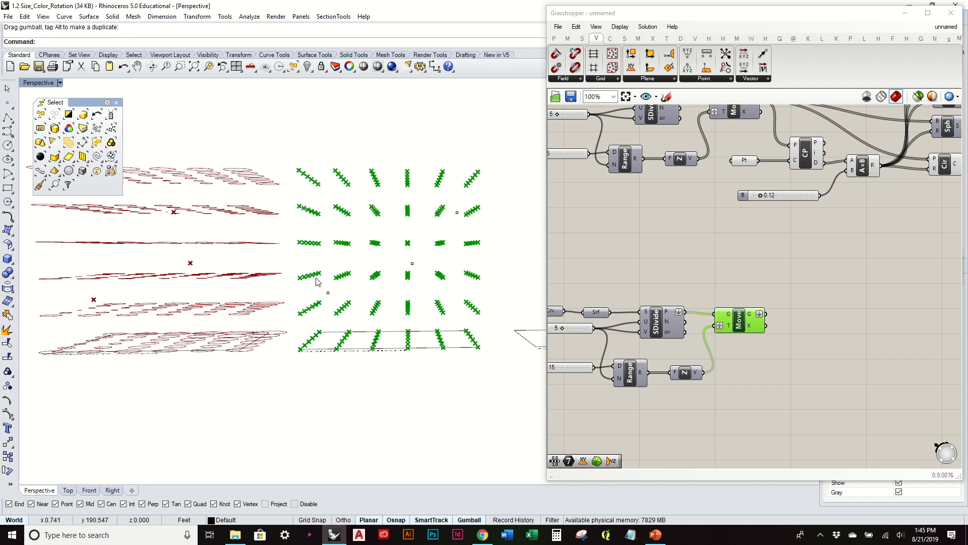
pyautogui.click(328, 292)
pyautogui.moveTo(339, 234); pyautogui.dragTo(413, 278)
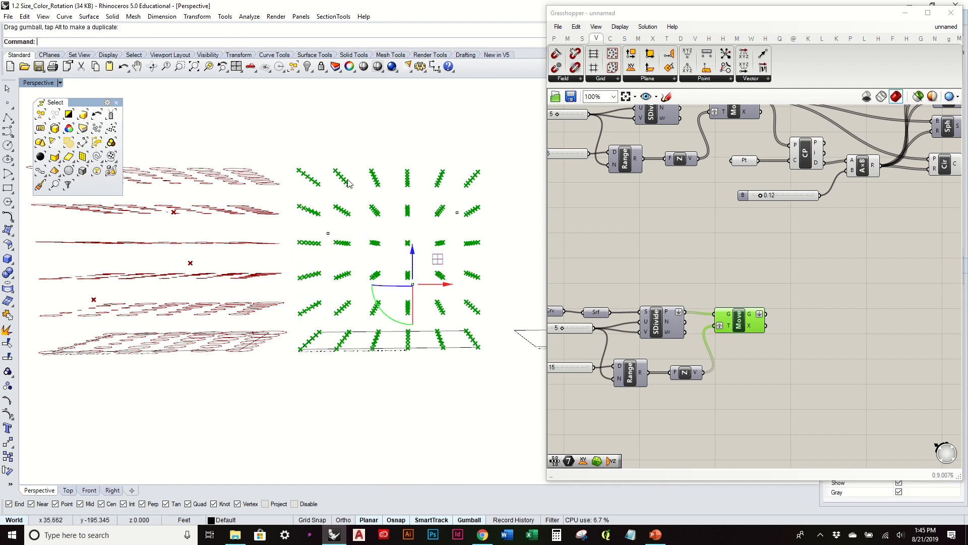
# Step: Add a Point parameter below the copied Move component and assign the three Color Gradient attractor points to it
pyautogui.moveTo(318, 141); pyautogui.dragTo(472, 304)
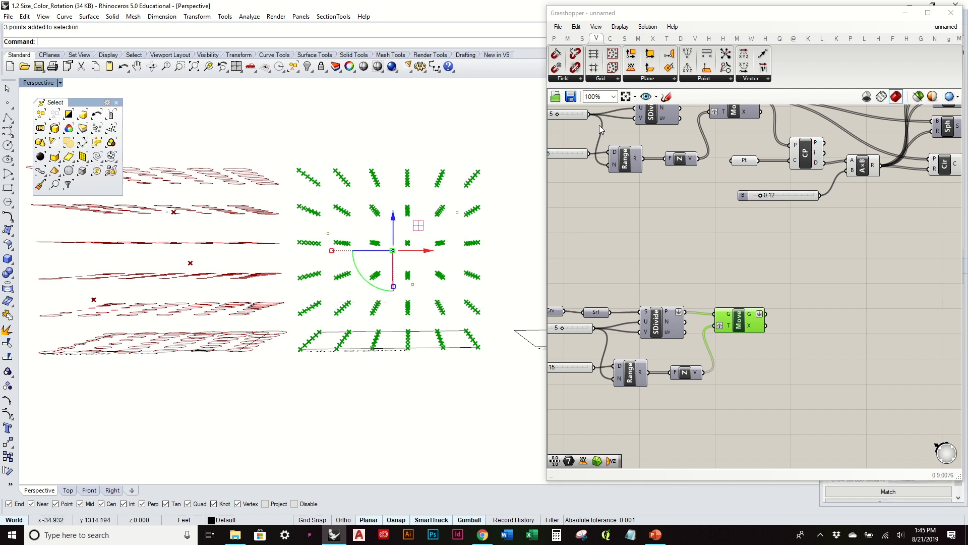
pyautogui.click(554, 38)
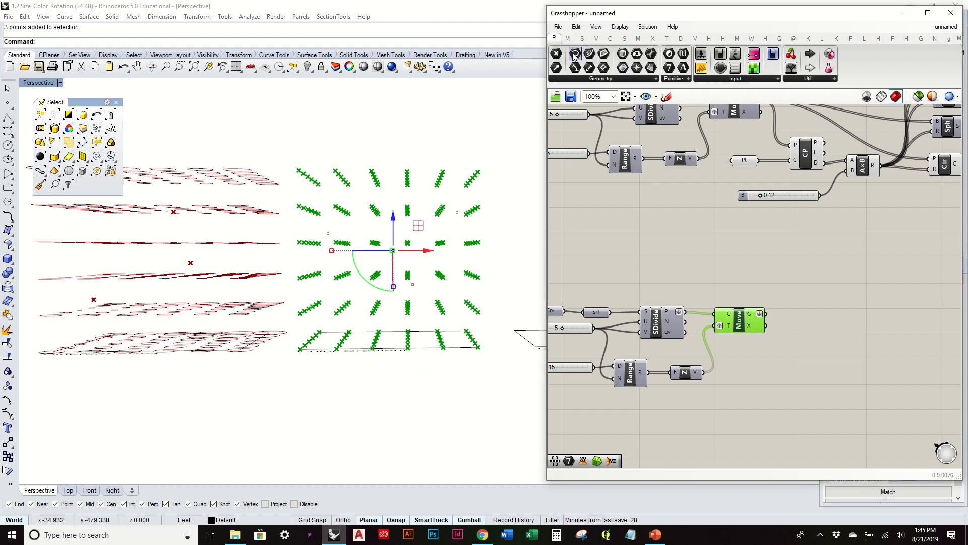
pyautogui.moveTo(556, 53); pyautogui.dragTo(730, 421)
pyautogui.rightClick(729, 422)
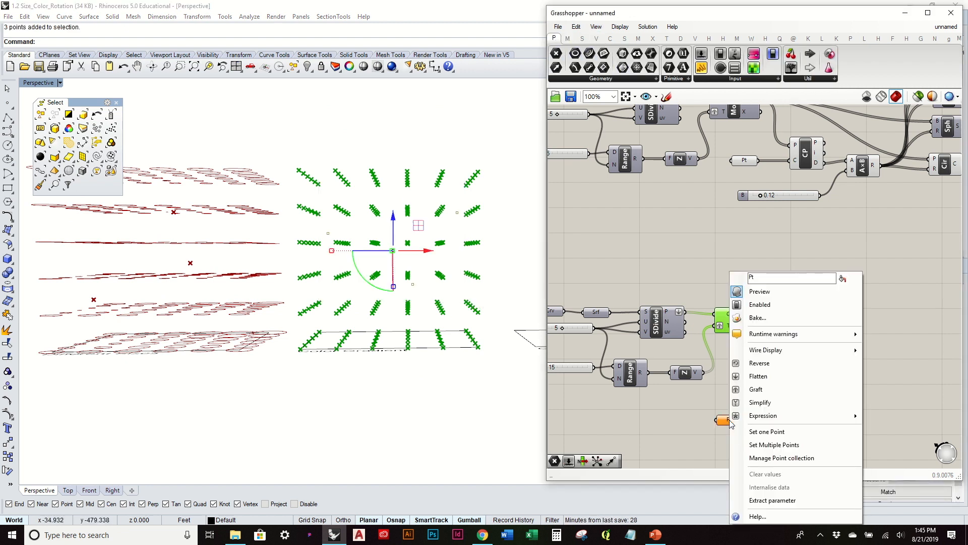
pyautogui.click(770, 444)
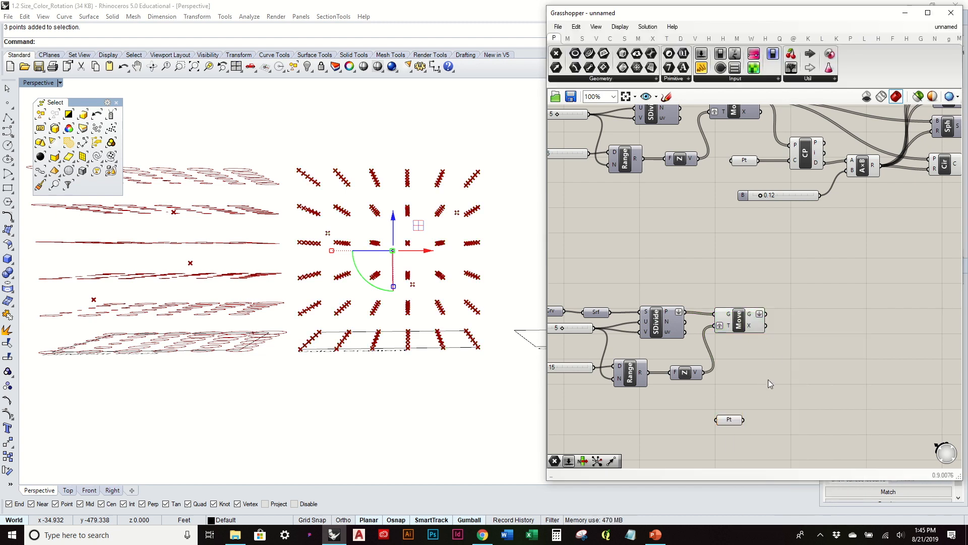
# Step: Add a Closest Point component, feeding the copied Move's geometry into P and the new Point parameter into C
pyautogui.click(596, 38)
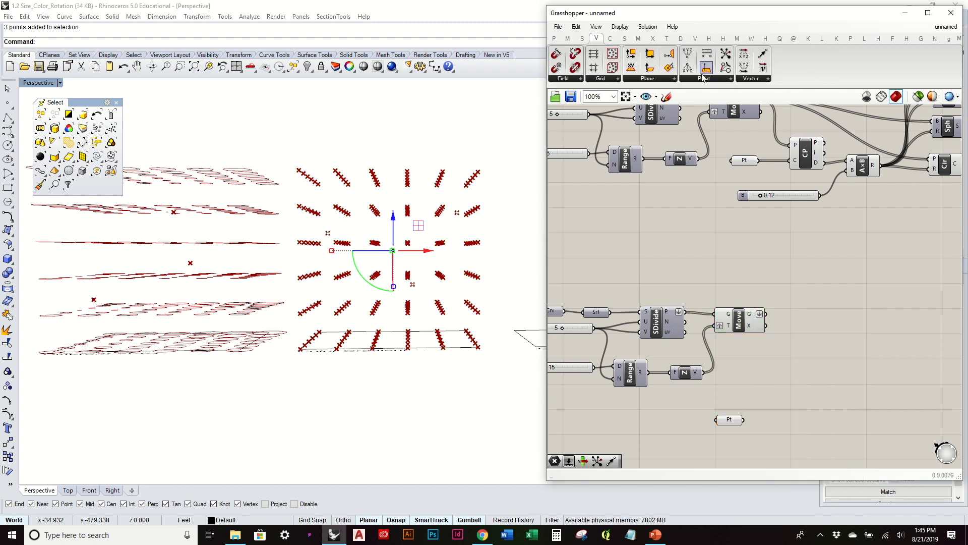
pyautogui.moveTo(724, 56); pyautogui.dragTo(851, 357)
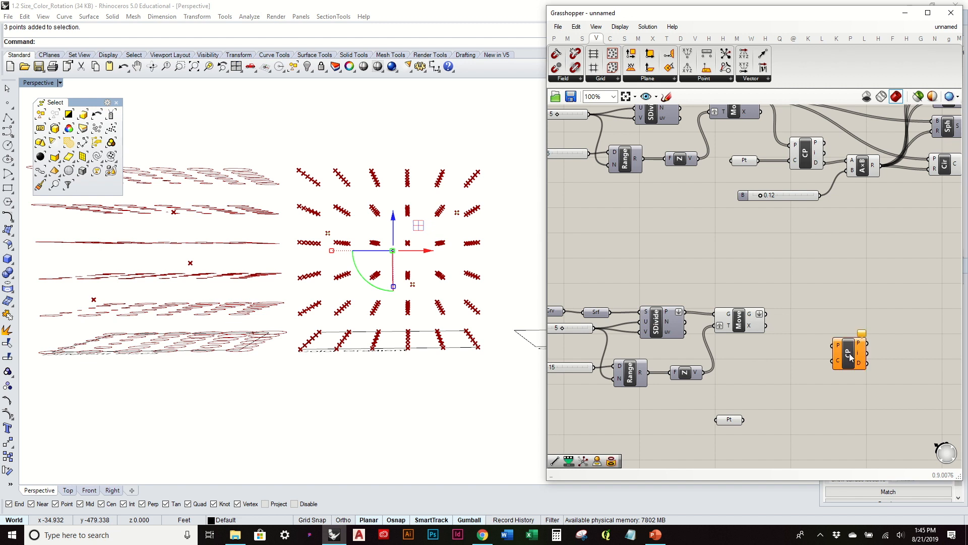
pyautogui.moveTo(766, 314); pyautogui.dragTo(833, 345)
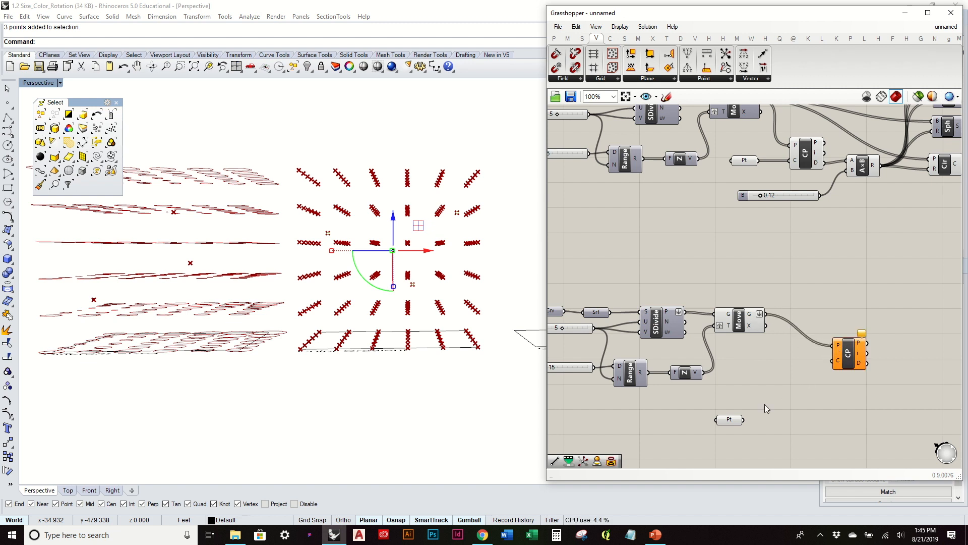
pyautogui.moveTo(742, 420); pyautogui.dragTo(818, 414)
pyautogui.click(838, 353)
pyautogui.moveTo(537, 286); pyautogui.dragTo(523, 244, button='right')
pyautogui.click(523, 244)
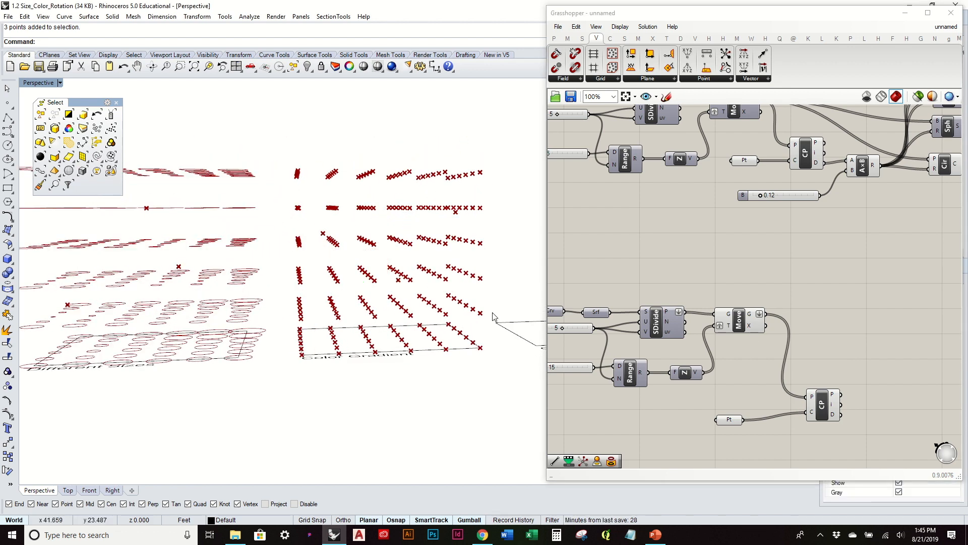
pyautogui.moveTo(492, 320); pyautogui.dragTo(370, 309, button='right')
# Step: Tidy the positions of the new Point parameter and Closest Point component below the copied Move component
pyautogui.moveTo(729, 421); pyautogui.dragTo(737, 416)
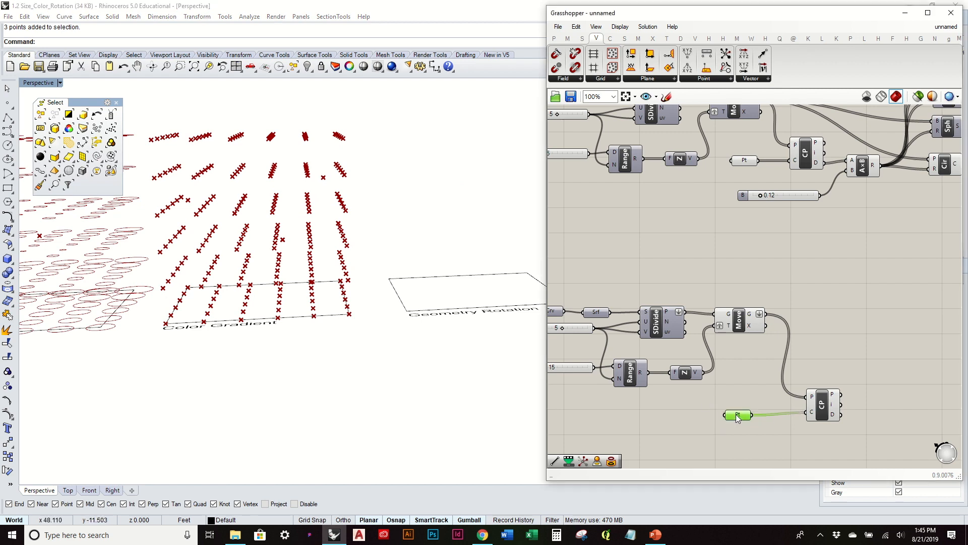
pyautogui.moveTo(819, 415); pyautogui.dragTo(803, 414)
pyautogui.click(825, 341)
# Step: Add a Center Box component with the copied Move's geometry output as its base, leaving space for a slider
pyautogui.moveTo(825, 341); pyautogui.dragTo(711, 320, button='right')
pyautogui.moveTo(416, 230); pyautogui.dragTo(393, 218, button='right')
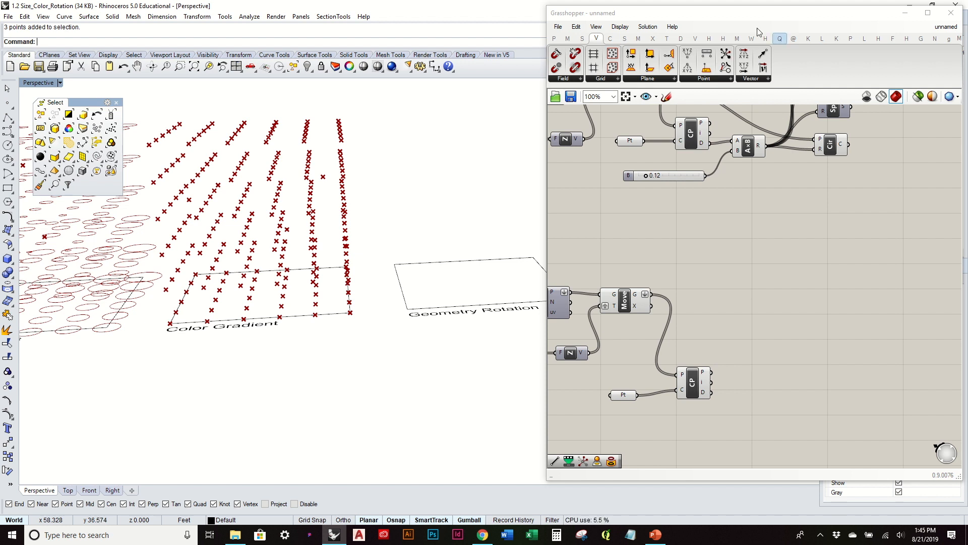
pyautogui.click(627, 40)
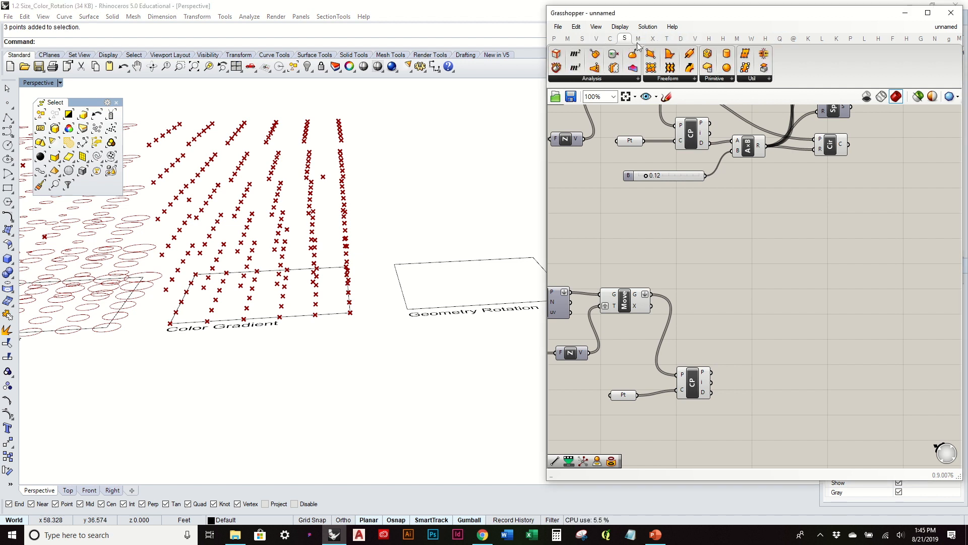
pyautogui.click(723, 79)
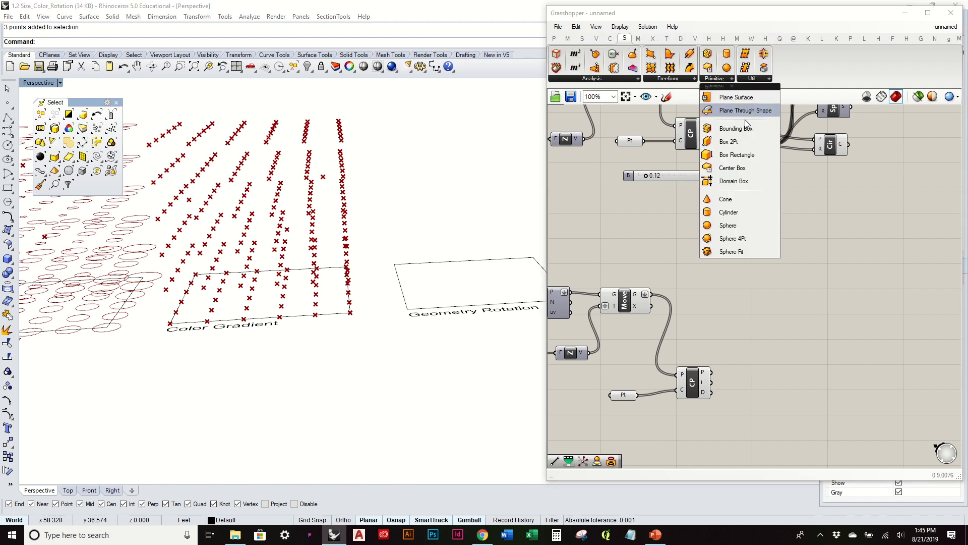
pyautogui.moveTo(754, 166); pyautogui.dragTo(744, 297)
pyautogui.scroll(1, 733, 320)
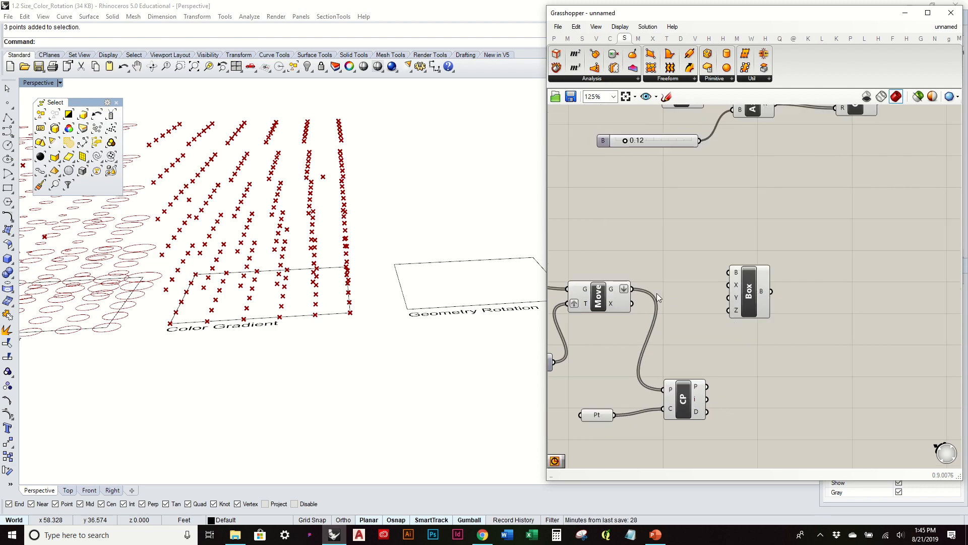
pyautogui.moveTo(632, 289); pyautogui.dragTo(729, 272)
pyautogui.moveTo(376, 217); pyautogui.dragTo(414, 199, button='right')
pyautogui.moveTo(764, 280); pyautogui.dragTo(793, 289)
# Step: Add a number slider, connect it to the Center Box's X, Y and Z inputs, and set it to 0.44
pyautogui.doubleClick(692, 303)
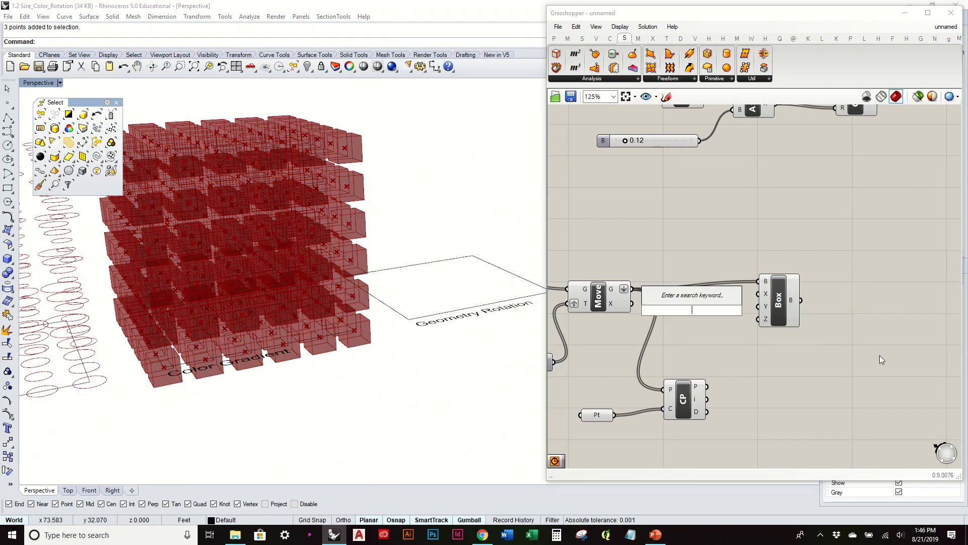
pyautogui.write('slider')
pyautogui.press('Return')
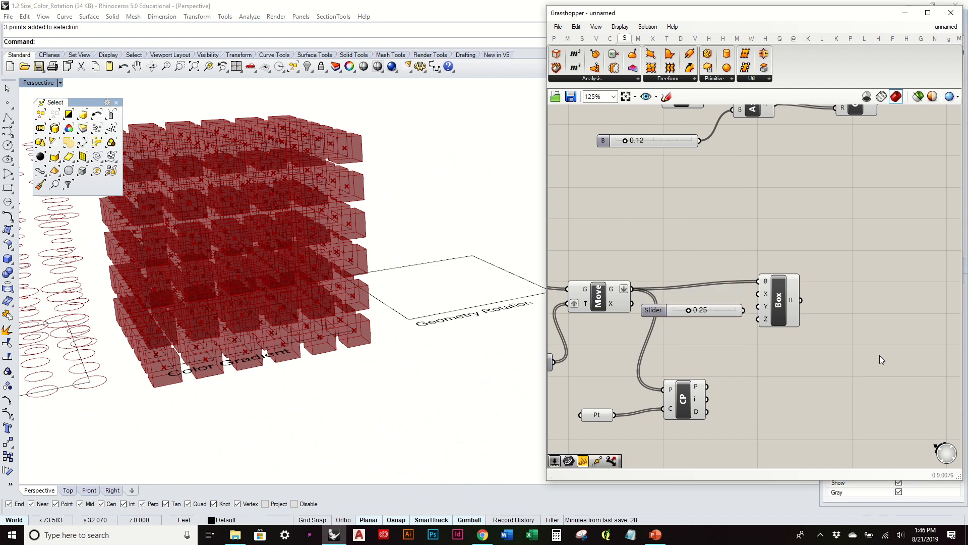
pyautogui.moveTo(731, 315); pyautogui.dragTo(758, 319)
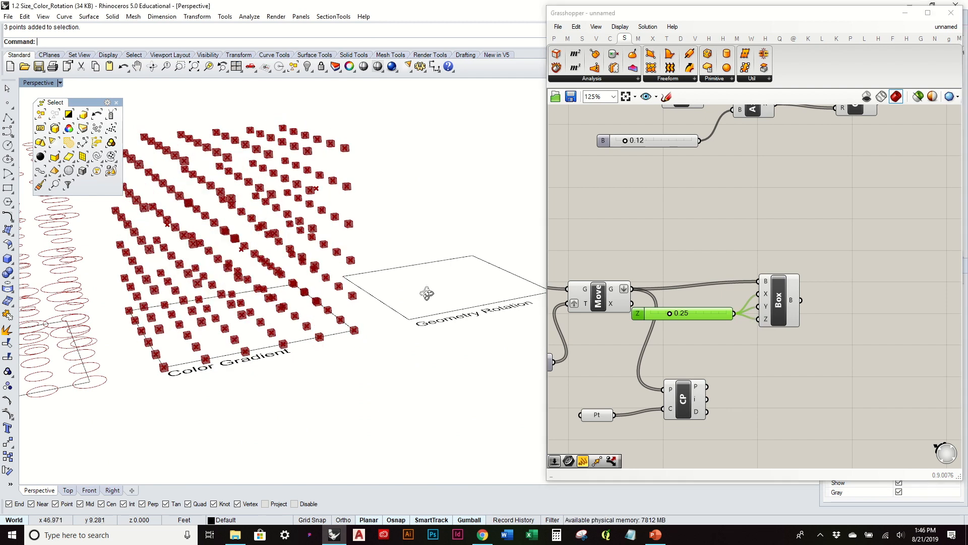
pyautogui.moveTo(427, 293)
pyautogui.mouseDown(button='right')
pyautogui.moveTo(435, 280)
pyautogui.moveTo(437, 292)
pyautogui.mouseUp(button='right')
pyautogui.moveTo(679, 316); pyautogui.dragTo(693, 316)
pyautogui.moveTo(465, 250); pyautogui.dragTo(469, 227, button='right')
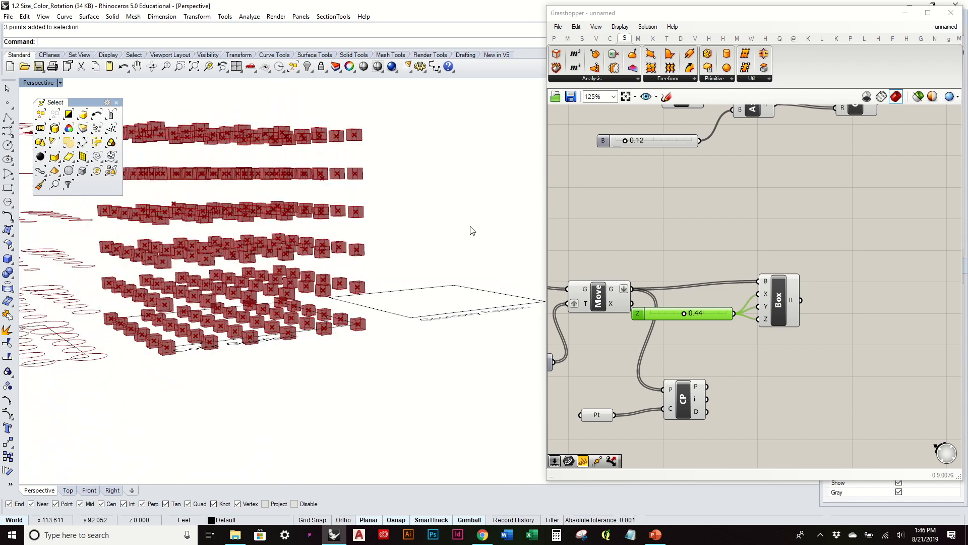
# Step: Turn off the preview of the copied Move component so its grid points are hidden
pyautogui.click(601, 309)
pyautogui.middleClick(600, 309)
pyautogui.click(642, 270)
pyautogui.moveTo(396, 257); pyautogui.dragTo(383, 282, button='right')
# Step: Rearrange the Center Box and its size slider closer to the copied Move component
pyautogui.click(728, 279)
pyautogui.moveTo(792, 310); pyautogui.dragTo(786, 321)
pyautogui.moveTo(714, 317); pyautogui.dragTo(693, 322)
pyautogui.moveTo(769, 319); pyautogui.dragTo(749, 320)
pyautogui.click(593, 336)
pyautogui.moveTo(444, 308); pyautogui.dragTo(408, 276, button='right')
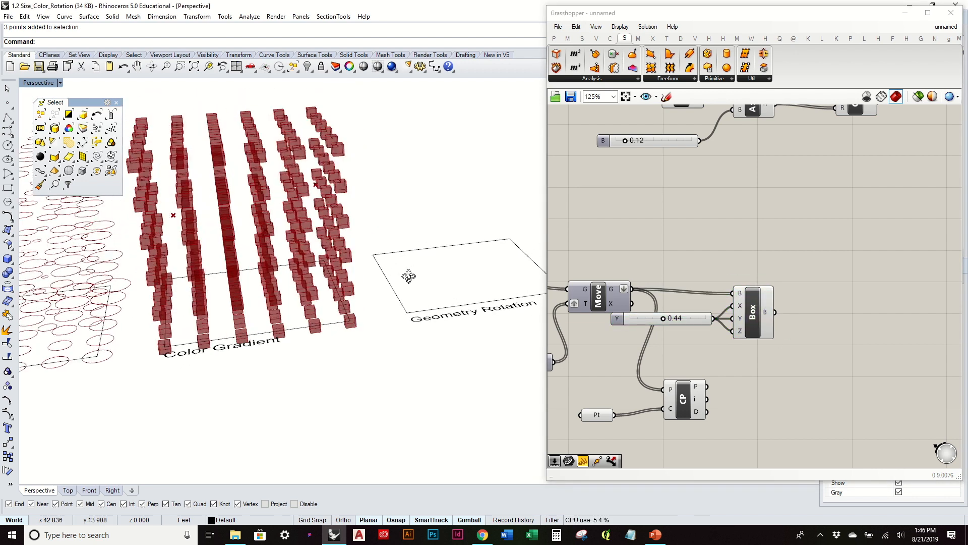
# Step: Add a Gradient component beside the new Closest Point component, below the Center Box
pyautogui.click(554, 38)
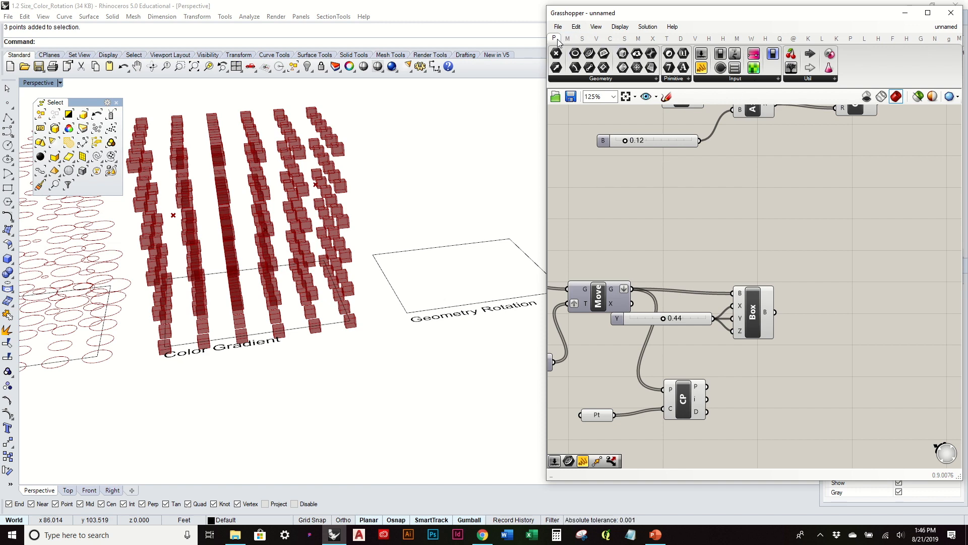
pyautogui.click(736, 78)
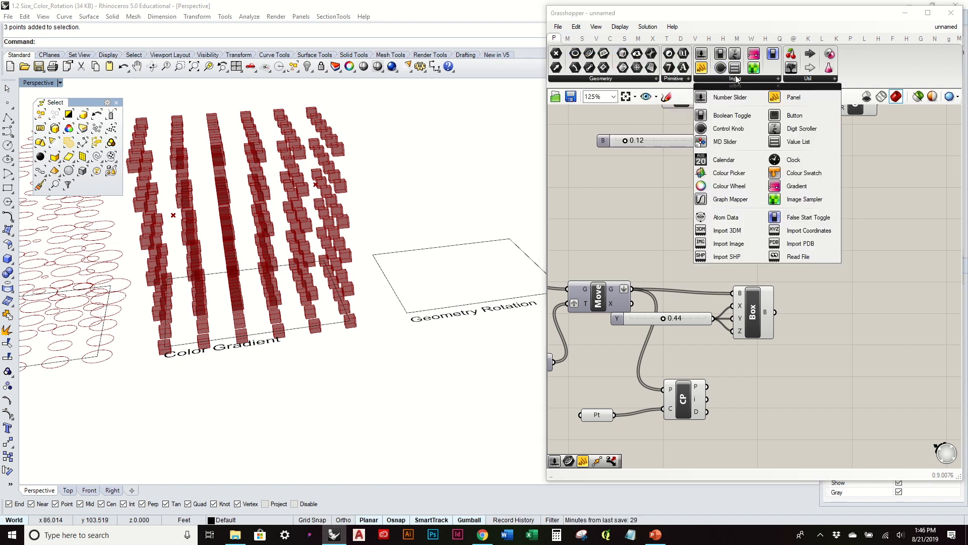
pyautogui.click(797, 186)
pyautogui.click(852, 374)
pyautogui.moveTo(844, 341); pyautogui.dragTo(806, 275, button='right')
pyautogui.click(799, 310)
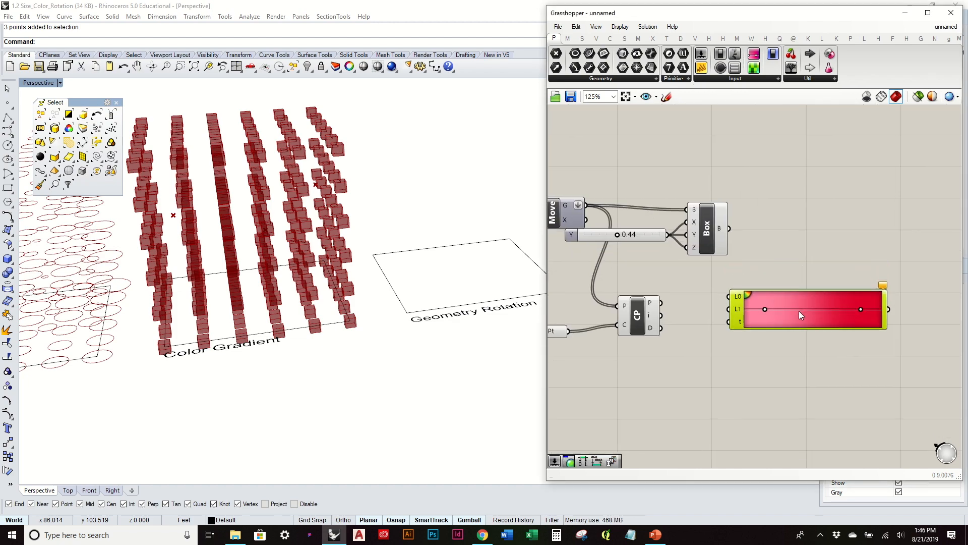
# Step: Connect the new Closest Point's distance output to the Gradient's t input and line up the Gradient with it
pyautogui.moveTo(381, 273); pyautogui.dragTo(392, 247, button='right')
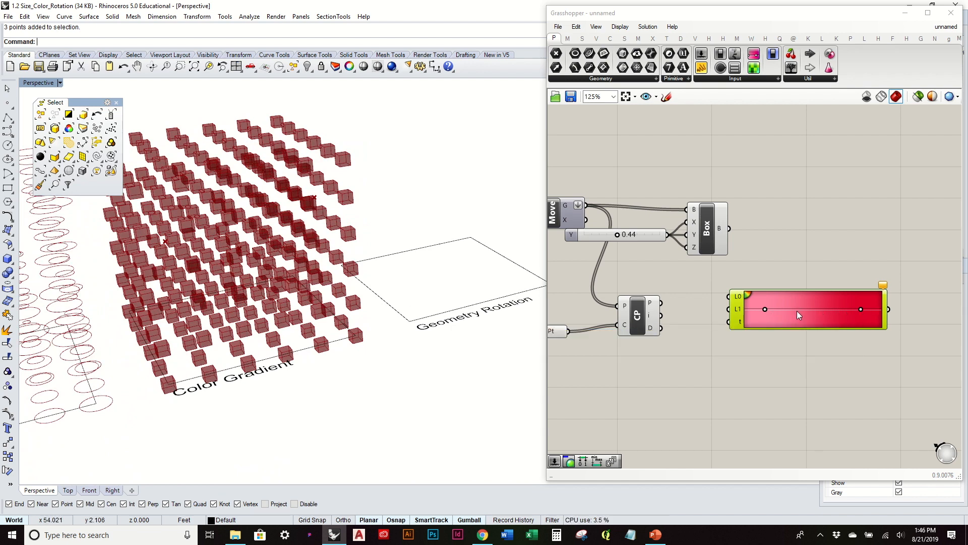
pyautogui.moveTo(797, 311); pyautogui.dragTo(805, 300, button='right')
pyautogui.click(785, 257)
pyautogui.scroll(1, 750, 284)
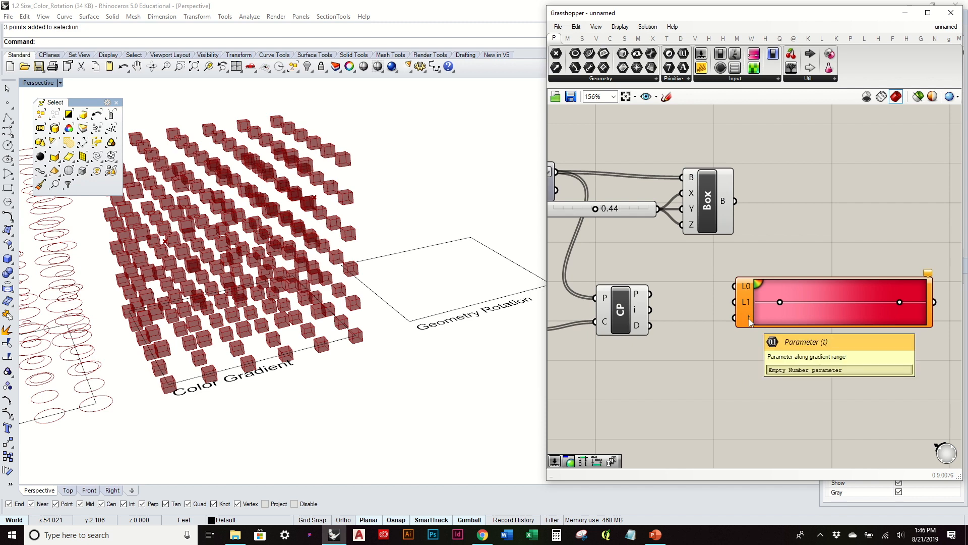
pyautogui.moveTo(667, 318); pyautogui.dragTo(757, 307, button='right')
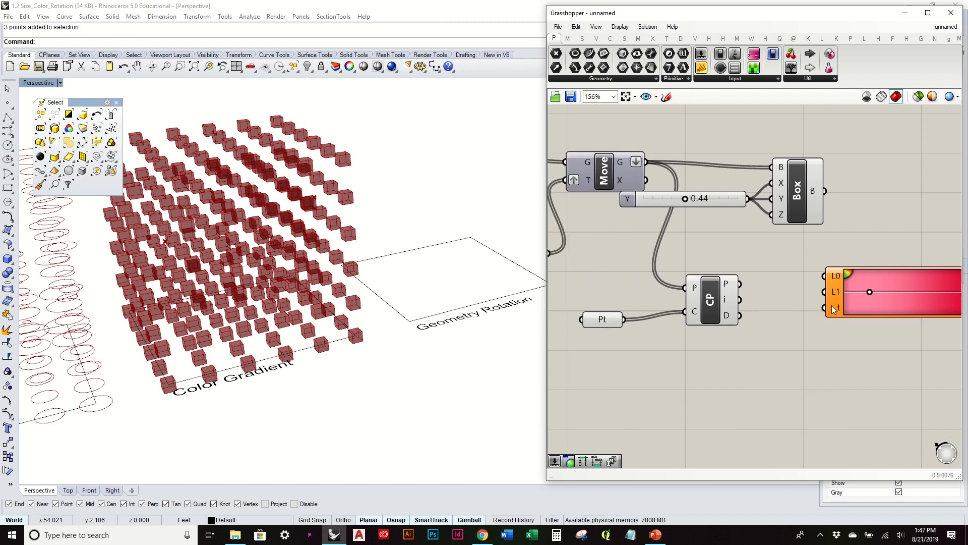
pyautogui.moveTo(740, 315); pyautogui.dragTo(826, 309)
pyautogui.moveTo(828, 310); pyautogui.dragTo(755, 316, button='right')
pyautogui.moveTo(772, 309); pyautogui.dragTo(777, 316)
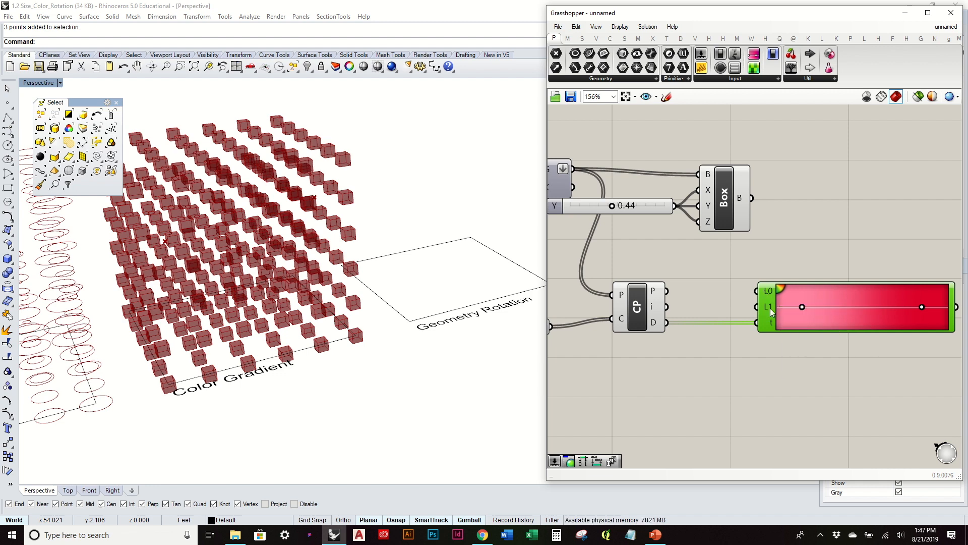
# Step: Make room before the Gradient and add a Bounds component fed by the Closest Point's distance output
pyautogui.moveTo(651, 325)
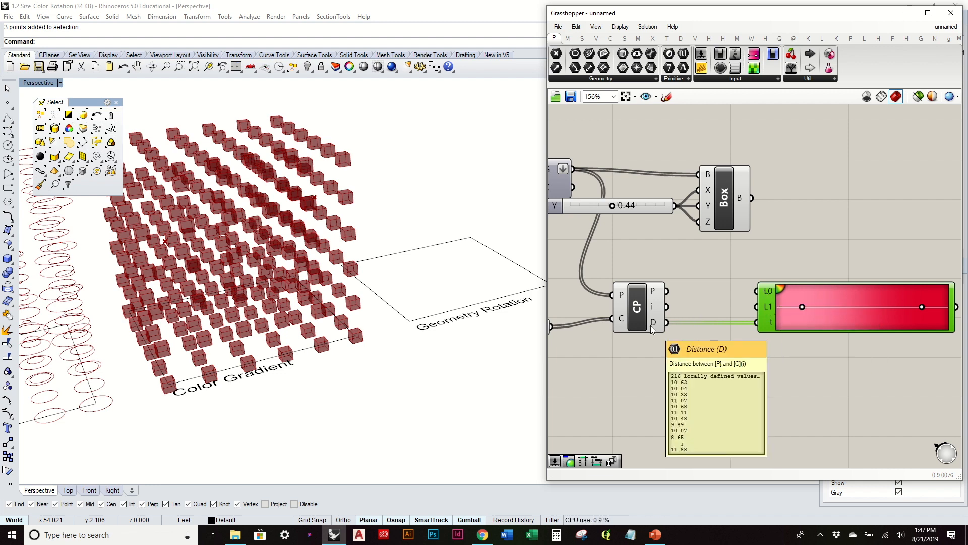
pyautogui.moveTo(836, 314); pyautogui.dragTo(867, 314)
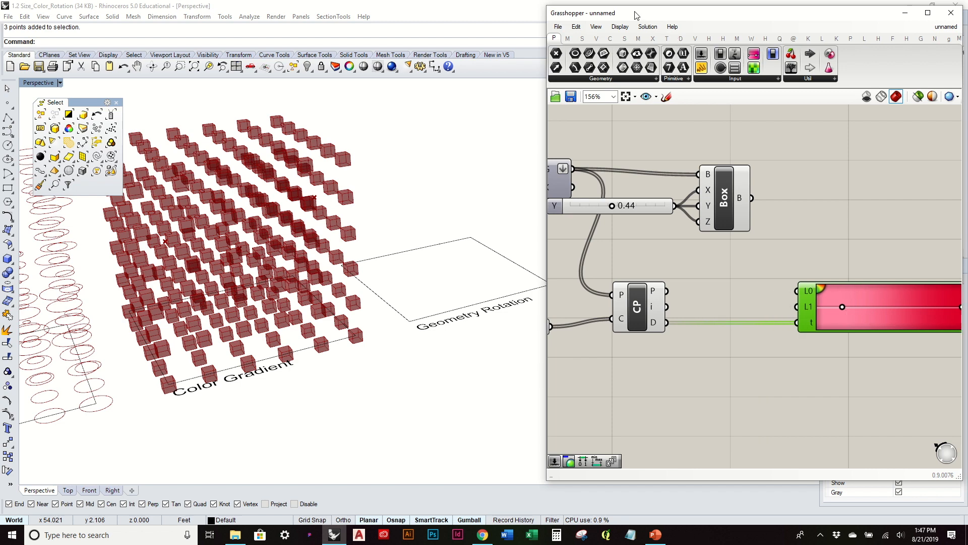
pyautogui.click(569, 39)
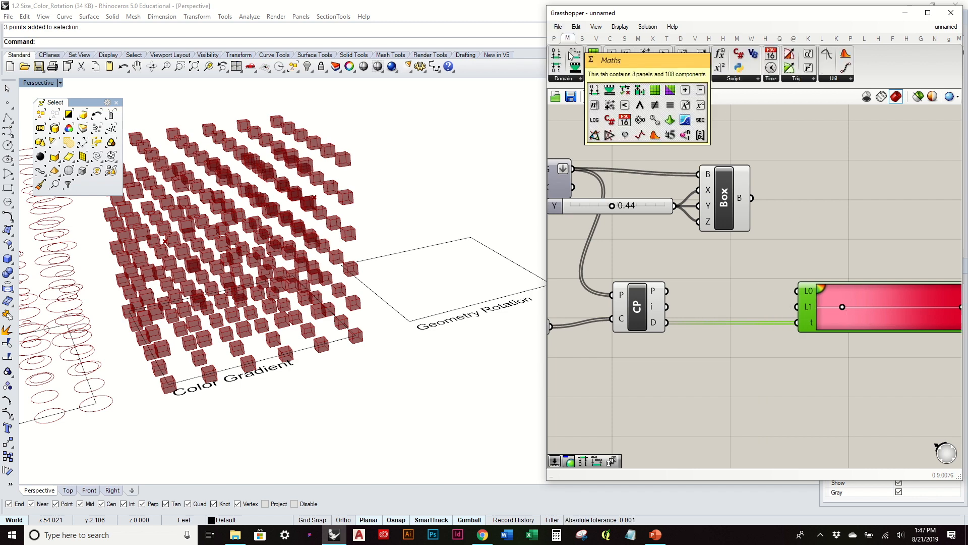
pyautogui.click(565, 79)
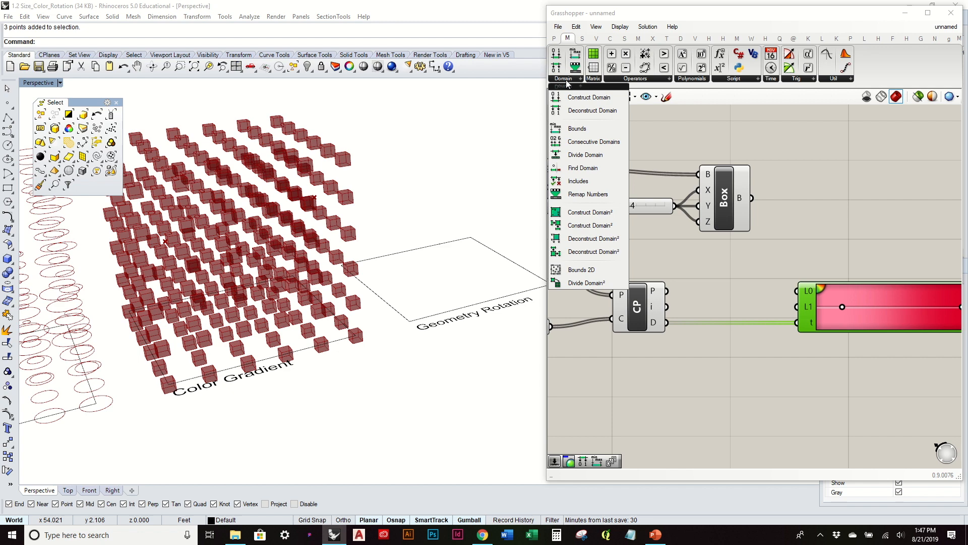
pyautogui.moveTo(562, 130); pyautogui.dragTo(712, 282)
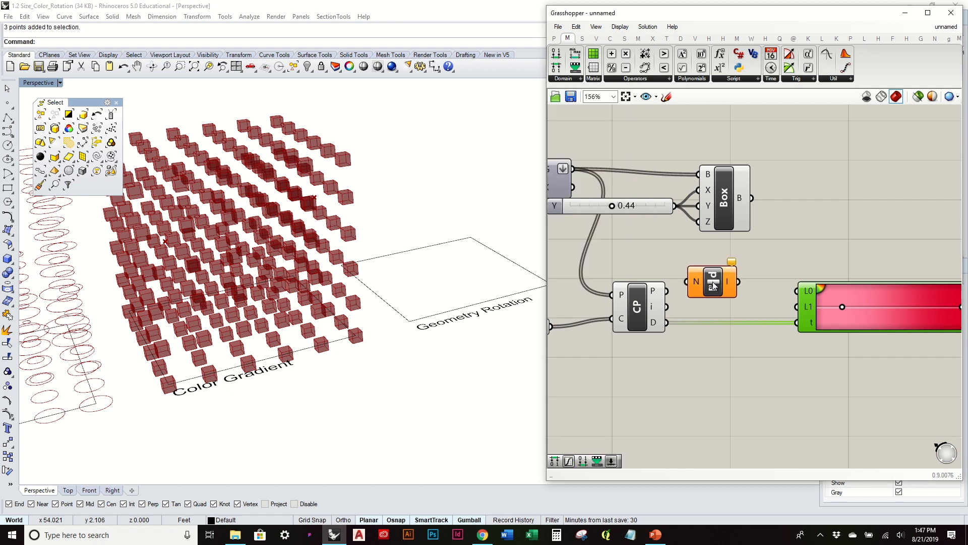
pyautogui.moveTo(675, 324); pyautogui.dragTo(717, 287)
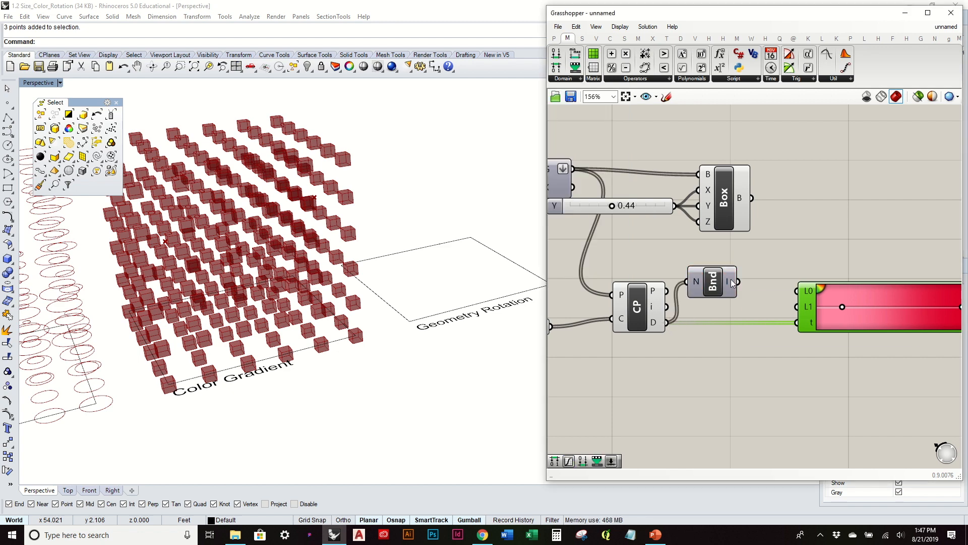
# Step: Compare the Bounds domain with the Gradient's limit inputs and move the Gradient farther from the Bounds component
pyautogui.moveTo(733, 284)
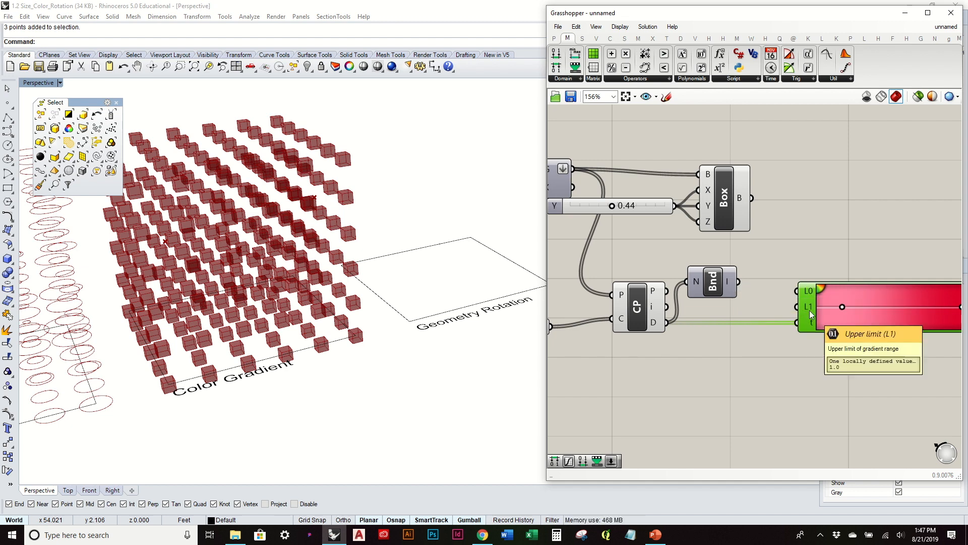
pyautogui.moveTo(809, 310); pyautogui.dragTo(731, 283, button='right')
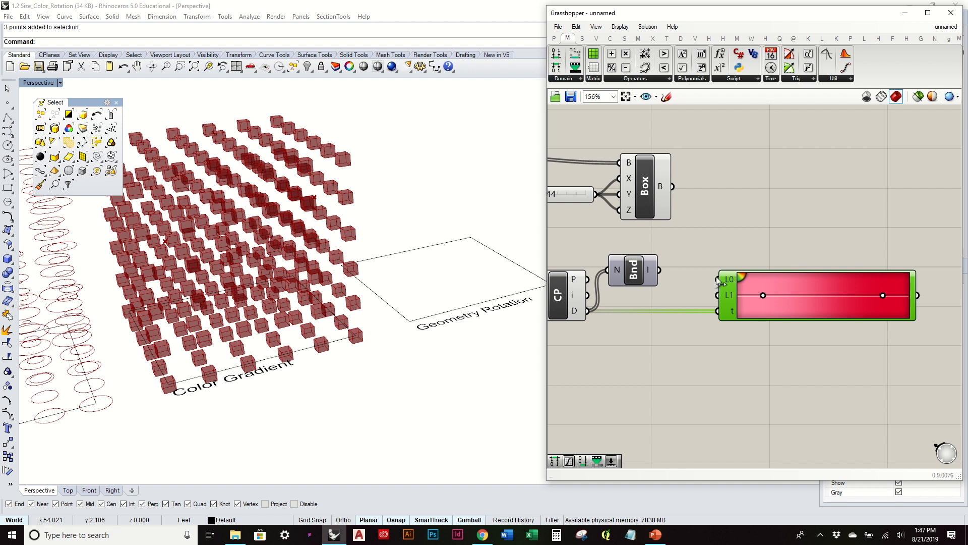
pyautogui.moveTo(652, 268)
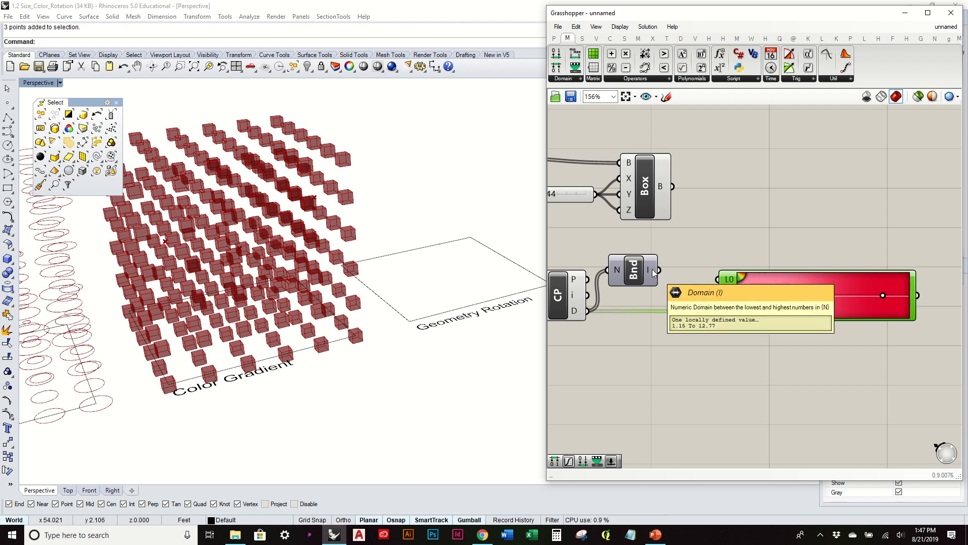
pyautogui.moveTo(805, 288); pyautogui.dragTo(856, 287)
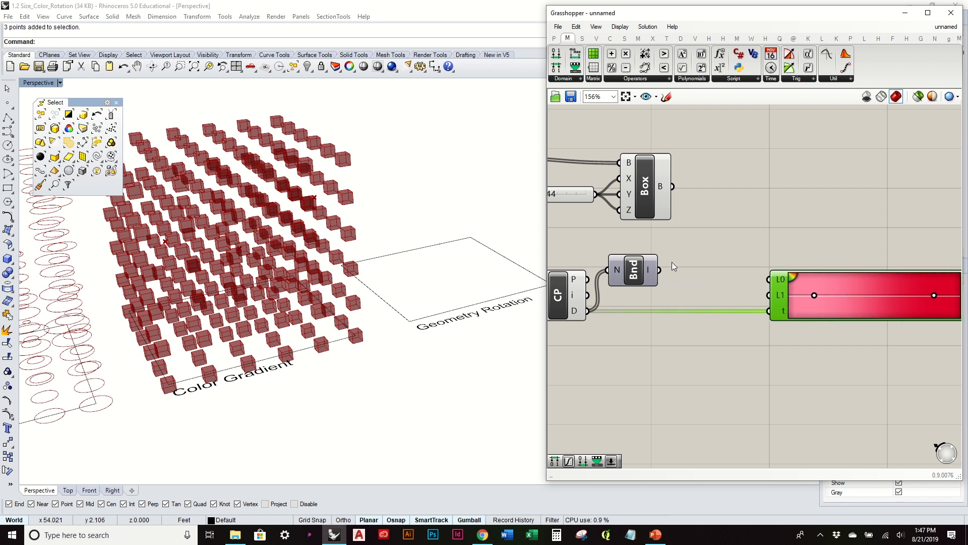
# Step: Add a Deconstruct Domain component fed by the Bounds output and connect its start and end to the Gradient's L0 and L1 inputs
pyautogui.click(637, 273)
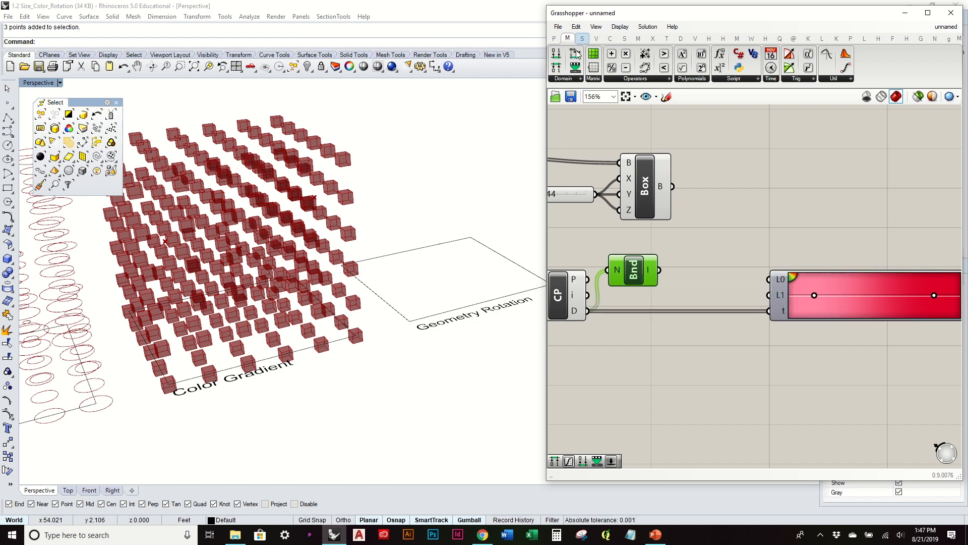
pyautogui.click(564, 79)
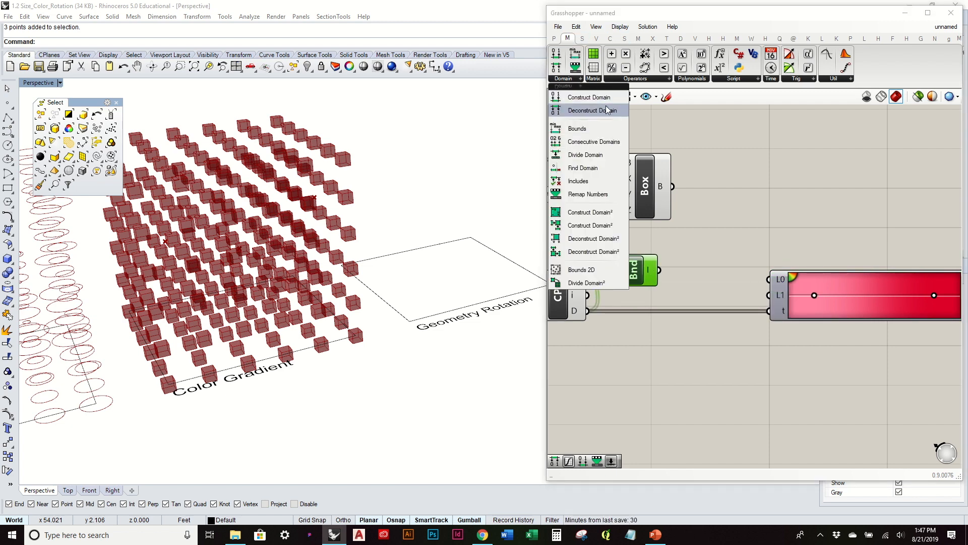
pyautogui.moveTo(608, 111); pyautogui.dragTo(712, 270)
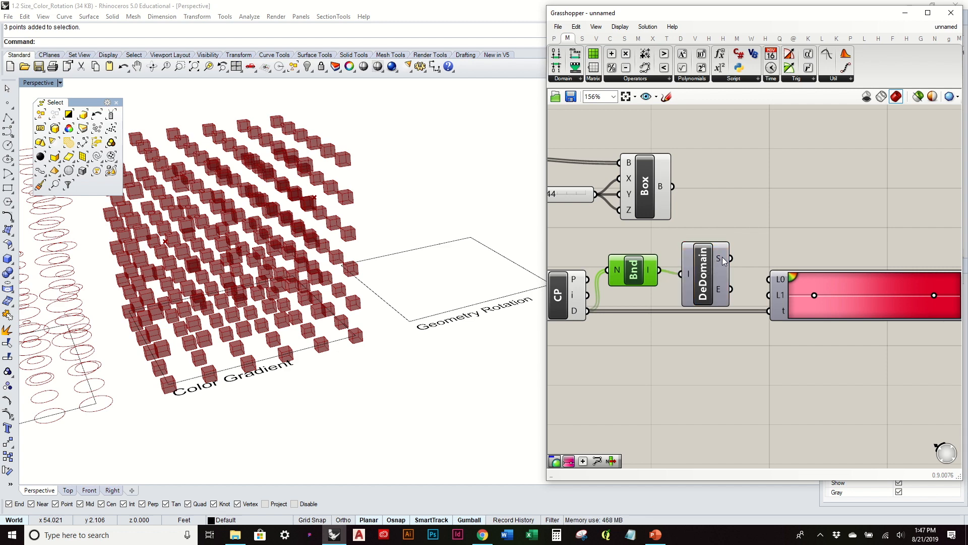
pyautogui.moveTo(722, 257); pyautogui.dragTo(773, 285)
# Step: Change the Gradient to the red-orange-yellow-blue preset
pyautogui.moveTo(888, 277); pyautogui.dragTo(798, 280, button='right')
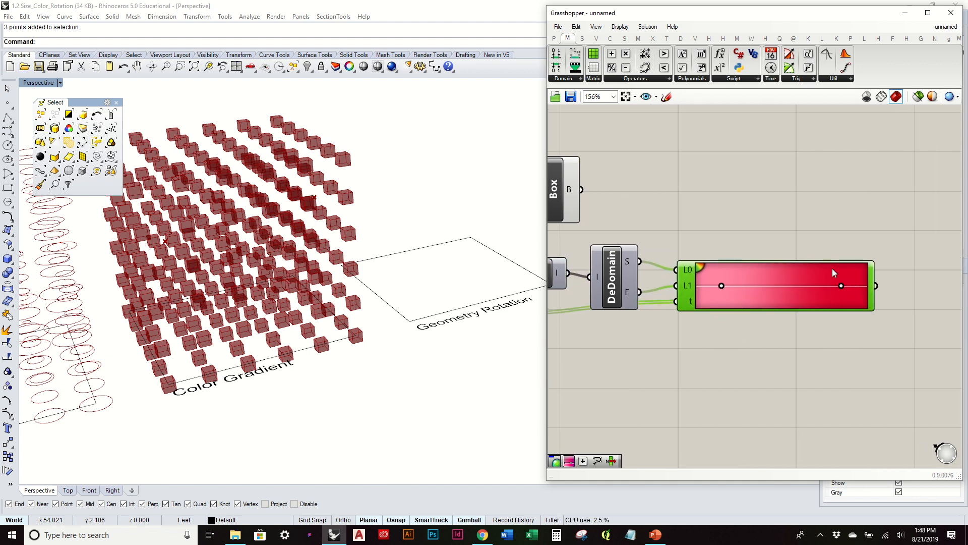
pyautogui.rightClick(782, 289)
pyautogui.moveTo(839, 347)
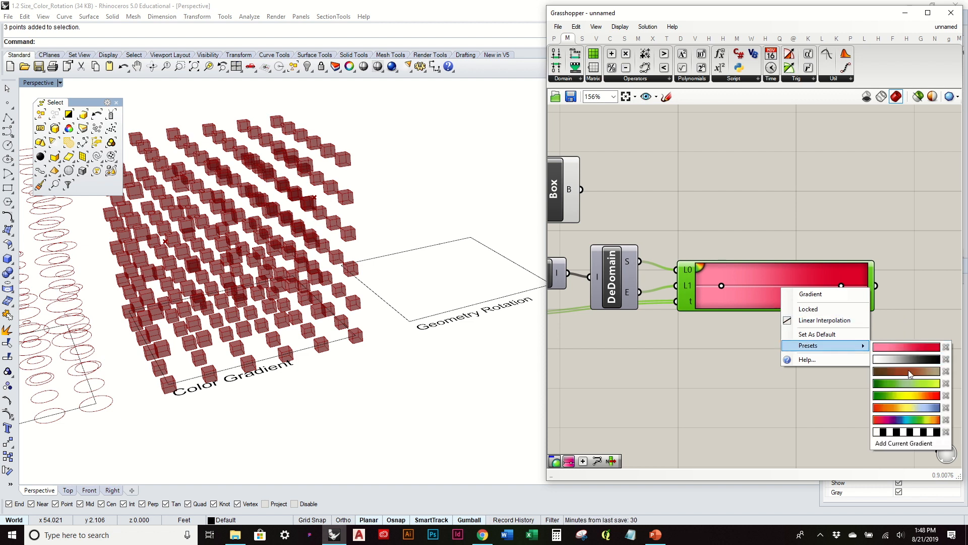
pyautogui.click(926, 407)
pyautogui.click(863, 240)
pyautogui.moveTo(836, 238); pyautogui.dragTo(891, 272, button='right')
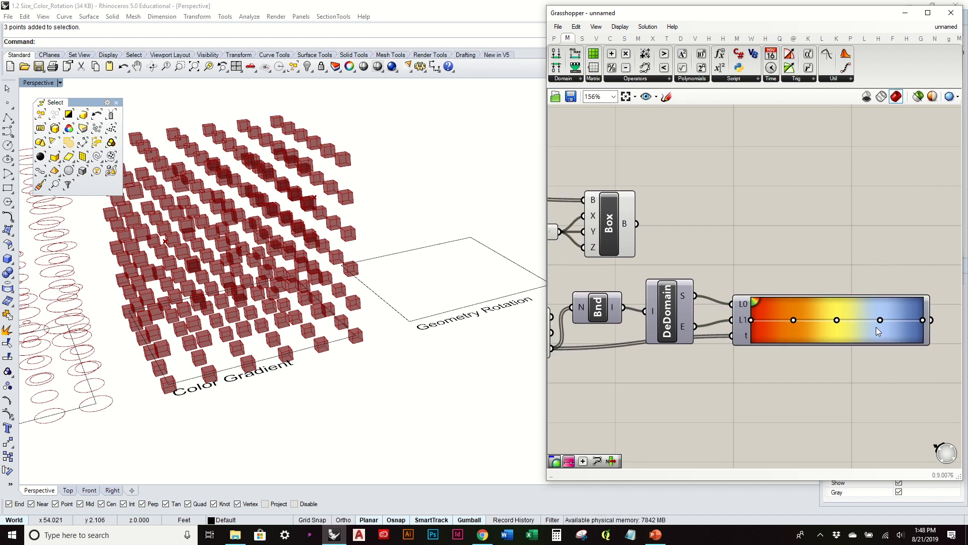
# Step: Add a Custom Preview component above the Gradient and connect the Center Box output to its geometry input
pyautogui.scroll(-4, 824, 228)
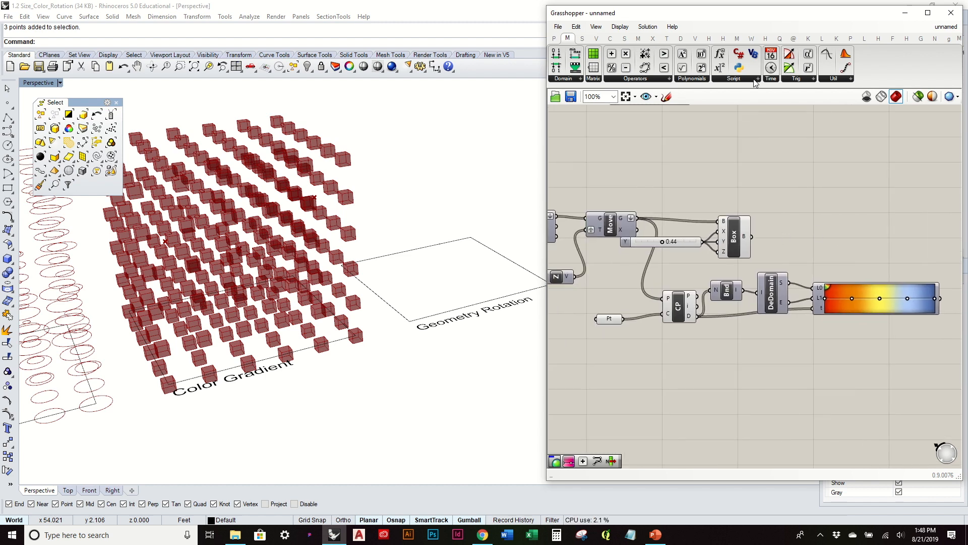
pyautogui.click(680, 38)
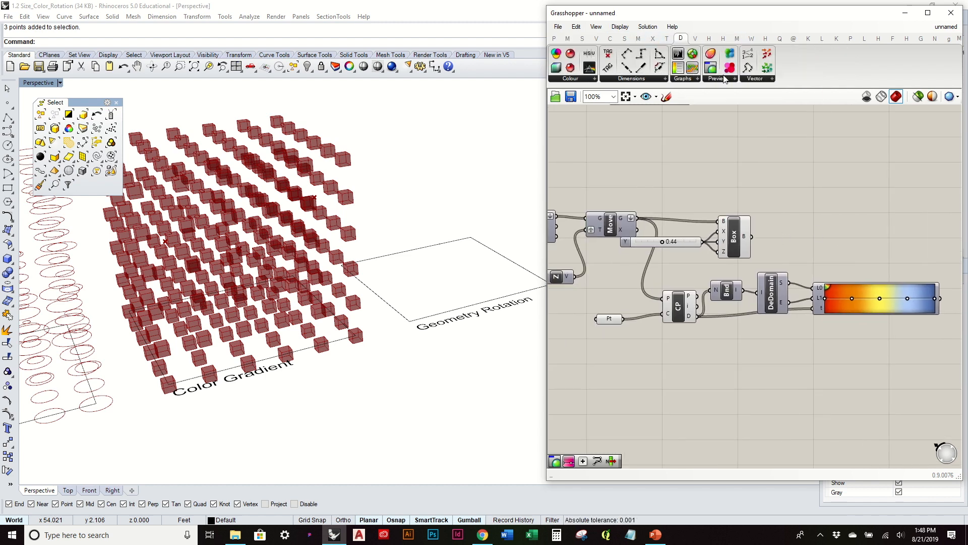
pyautogui.moveTo(710, 73); pyautogui.dragTo(840, 177)
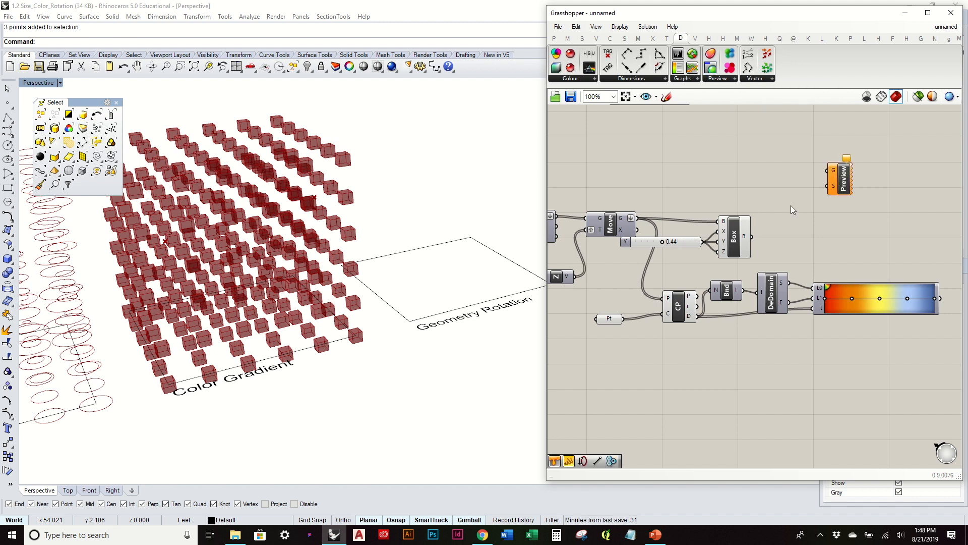
pyautogui.click(743, 243)
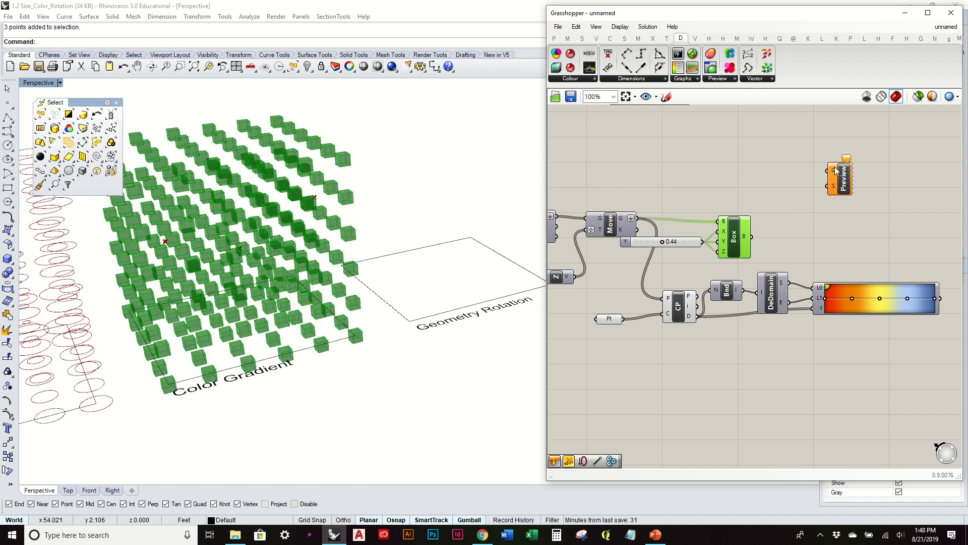
pyautogui.moveTo(821, 172); pyautogui.dragTo(826, 171)
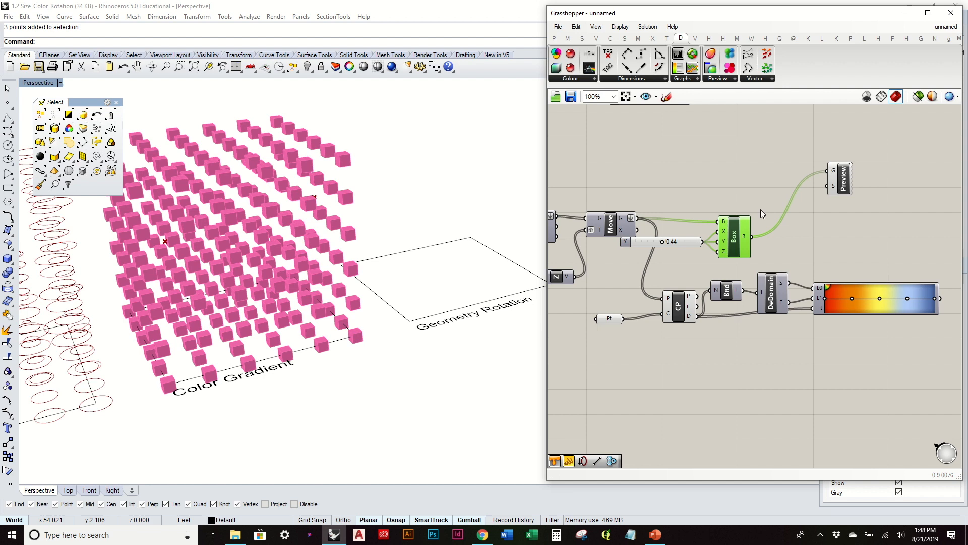
# Step: Move the Custom Preview past the Gradient and connect the Gradient's output to the preview's S input
pyautogui.click(759, 254)
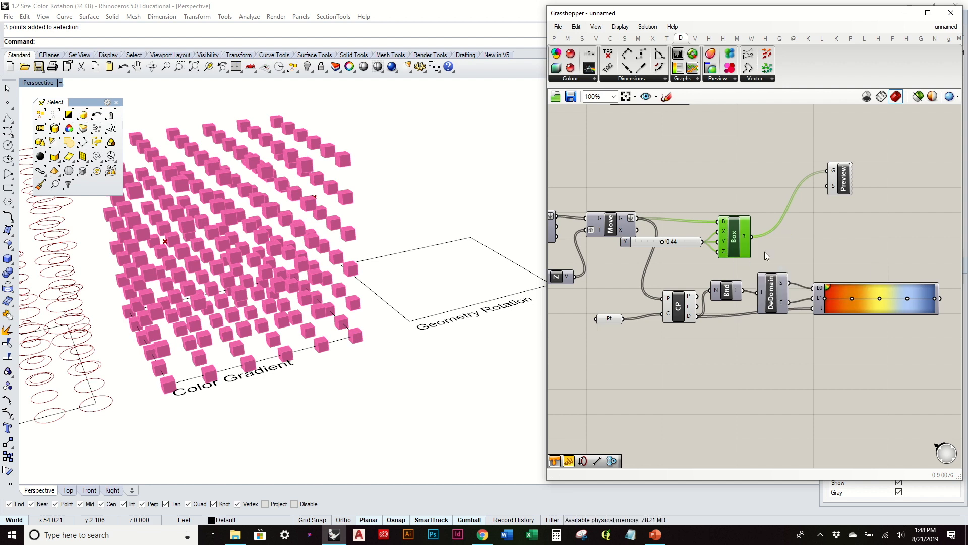
pyautogui.moveTo(764, 252); pyautogui.dragTo(607, 216, button='right')
pyautogui.moveTo(695, 149); pyautogui.dragTo(831, 214)
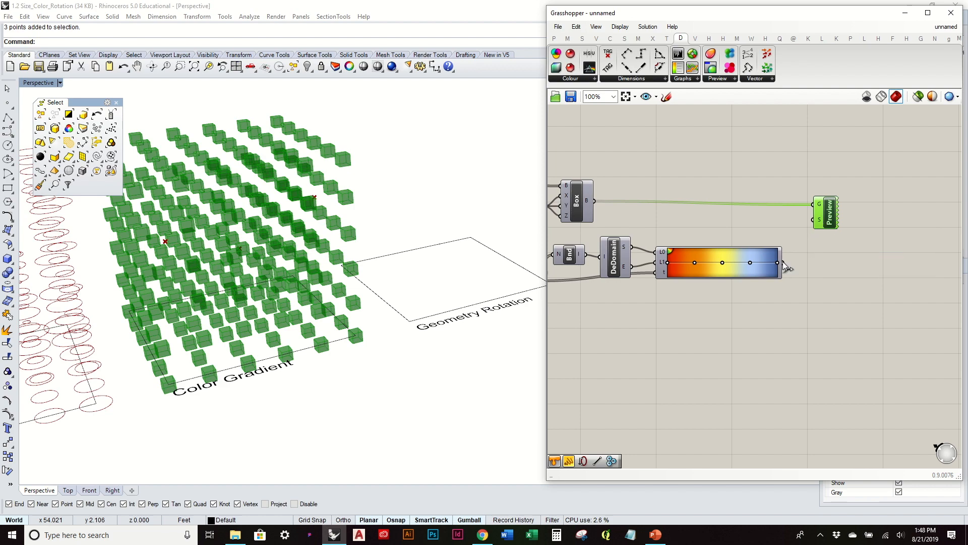
pyautogui.click(842, 296)
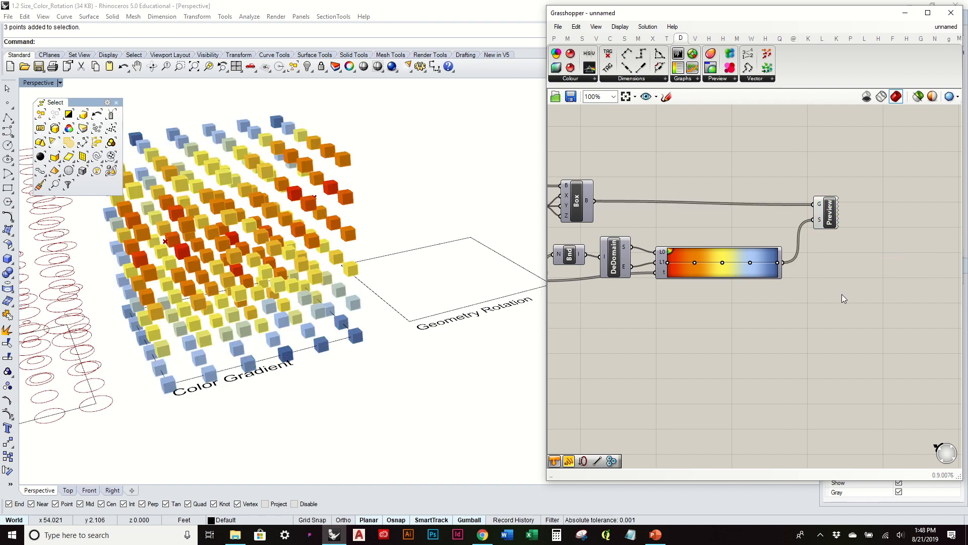
# Step: Space out Deconstruct Domain and the Gradient, and swap the limit wires so the domain's end feeds L0 and its start feeds L1
pyautogui.moveTo(364, 246)
pyautogui.mouseDown(button='right')
pyautogui.moveTo(417, 218)
pyautogui.moveTo(383, 214)
pyautogui.moveTo(353, 194)
pyautogui.moveTo(353, 246)
pyautogui.mouseUp(button='right')
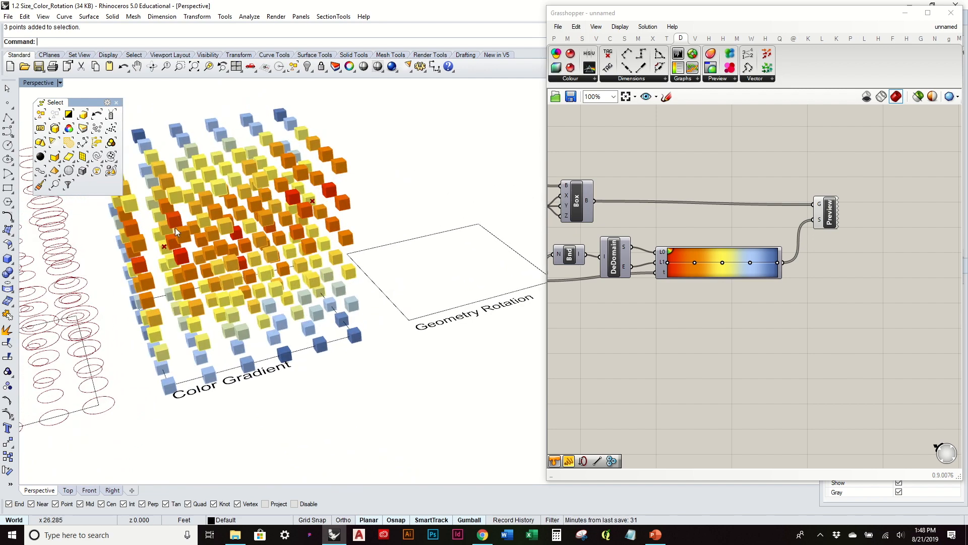
pyautogui.moveTo(253, 237); pyautogui.dragTo(250, 212, button='right')
pyautogui.moveTo(735, 269); pyautogui.dragTo(792, 263, button='right')
pyautogui.scroll(1, 700, 238)
pyautogui.scroll(1, 700, 238)
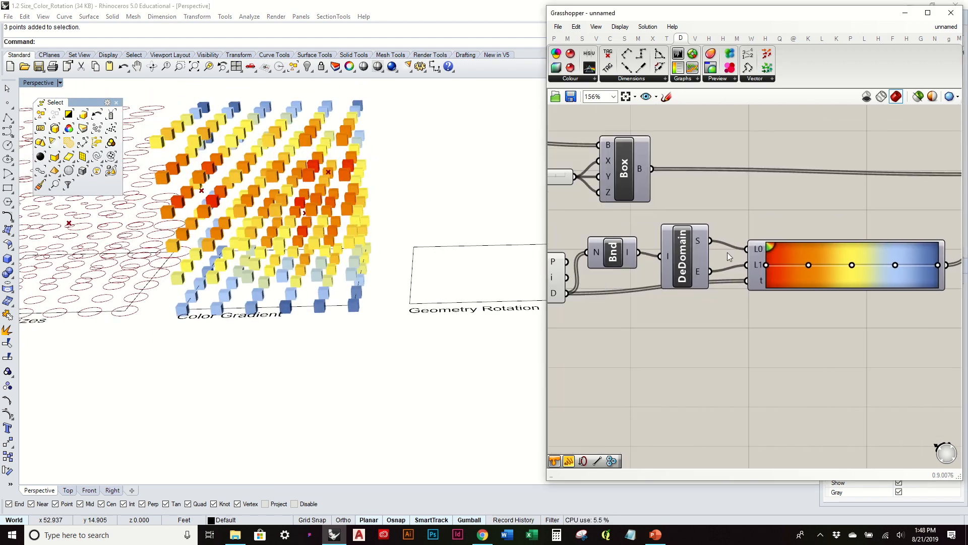
pyautogui.moveTo(694, 246); pyautogui.dragTo(700, 231)
pyautogui.moveTo(798, 252); pyautogui.dragTo(803, 273)
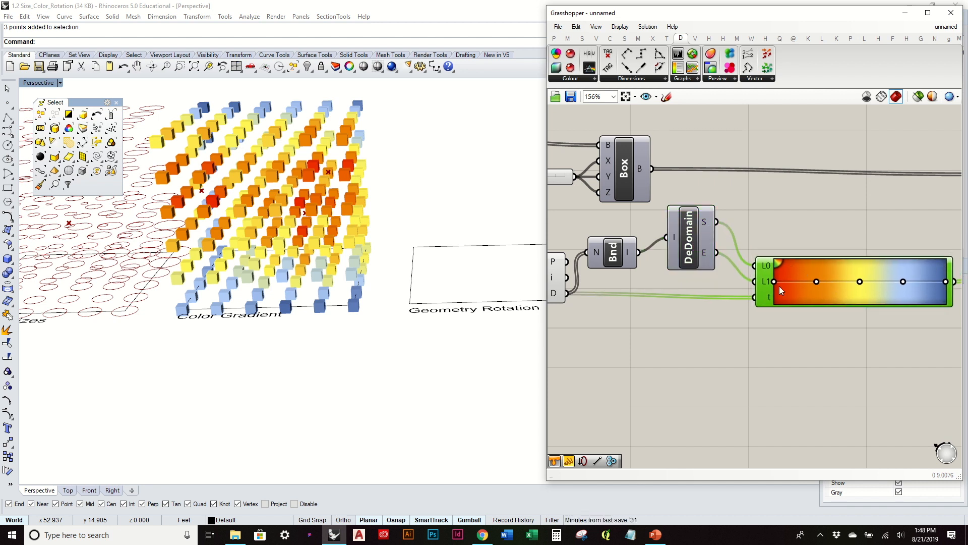
pyautogui.moveTo(752, 280); pyautogui.dragTo(755, 266)
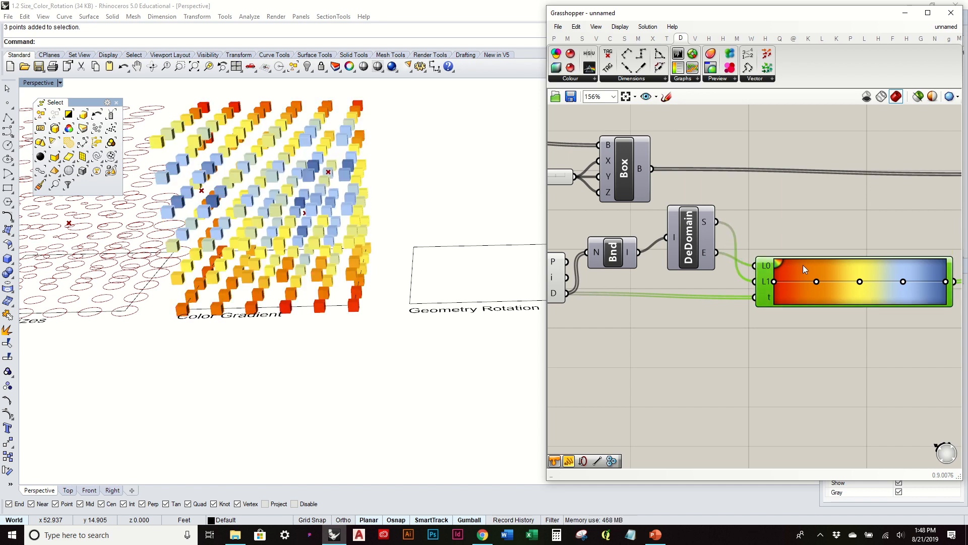
# Step: Set the alpha of the Gradient's red grip to 78 and commit the color change
pyautogui.moveTo(432, 217); pyautogui.dragTo(471, 210, button='right')
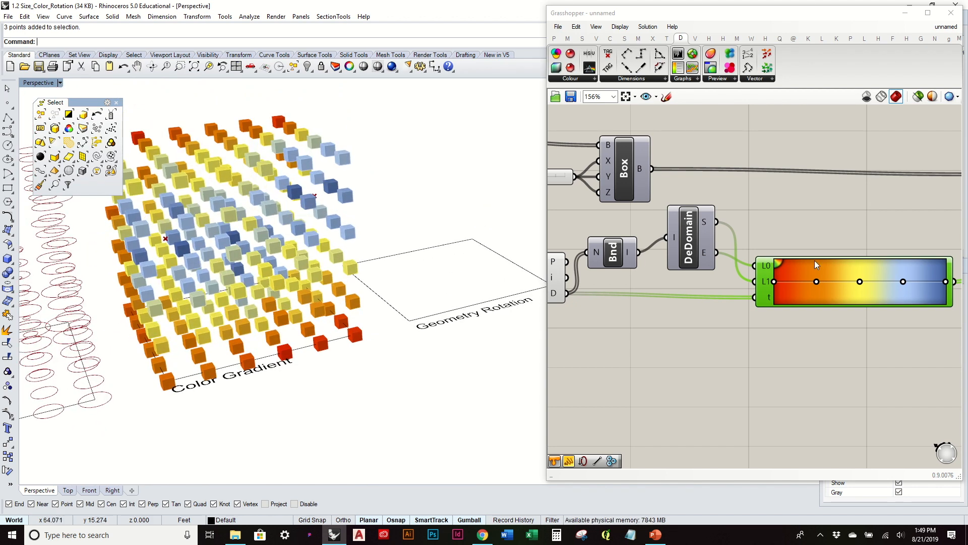
pyautogui.moveTo(817, 259); pyautogui.dragTo(671, 252, button='right')
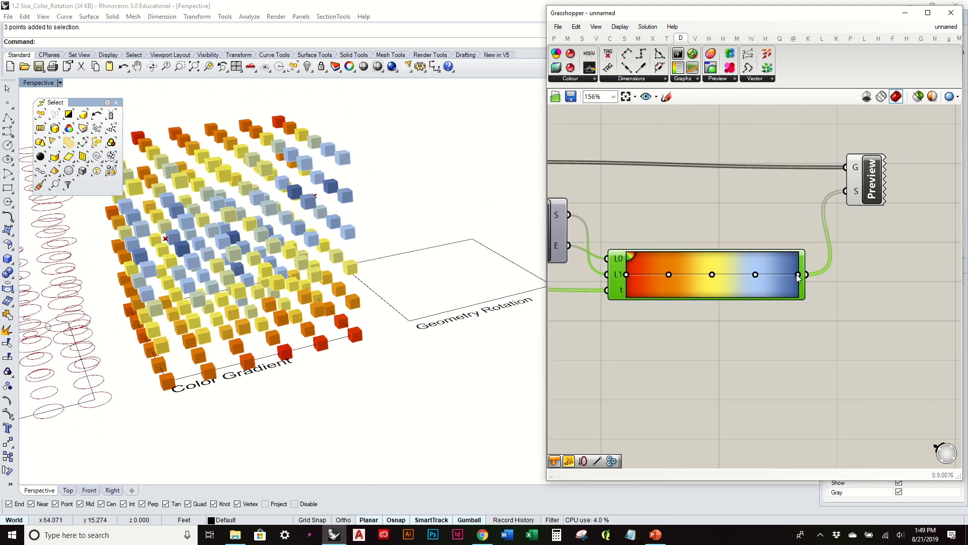
pyautogui.moveTo(469, 279); pyautogui.dragTo(396, 238, button='right')
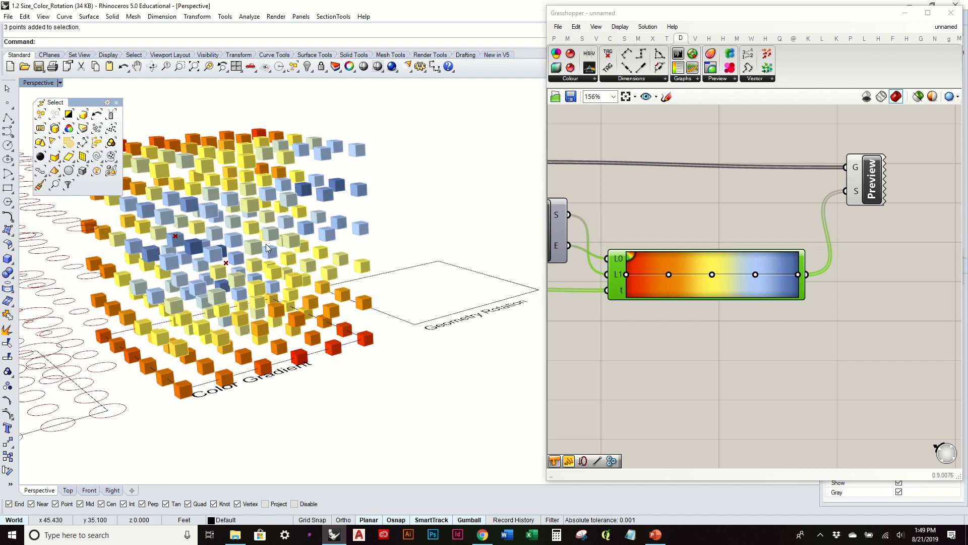
pyautogui.moveTo(378, 232); pyautogui.dragTo(346, 234, button='right')
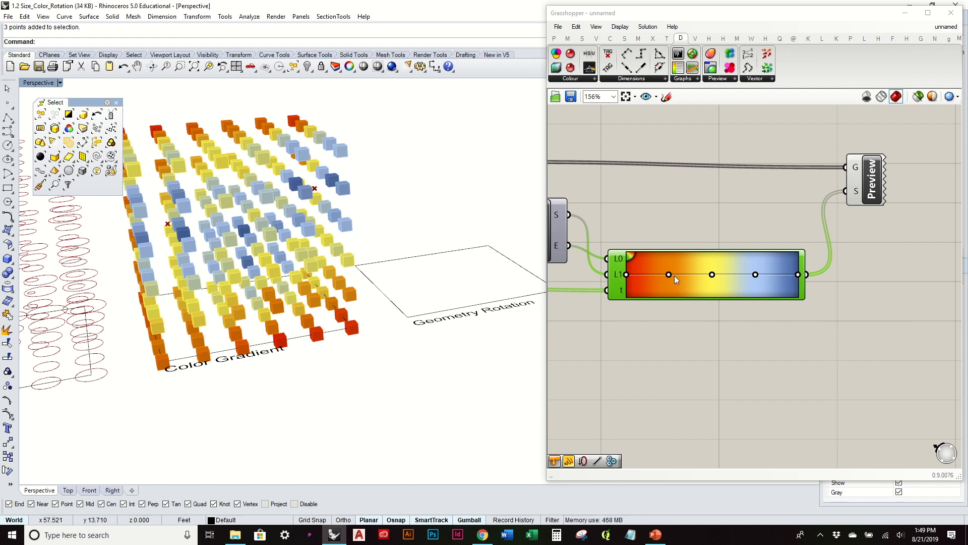
pyautogui.click(629, 274)
pyautogui.rightClick(628, 274)
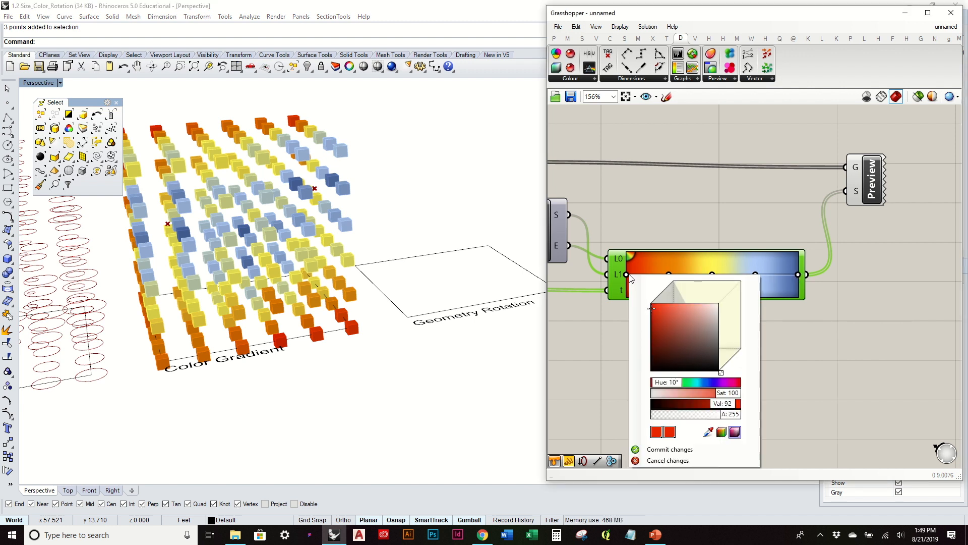
pyautogui.moveTo(732, 417); pyautogui.dragTo(683, 427)
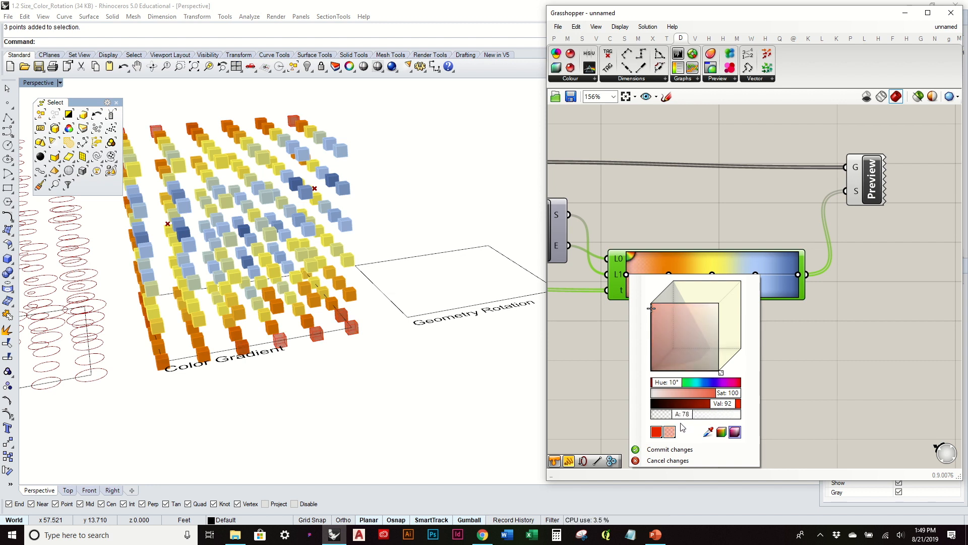
pyautogui.click(679, 449)
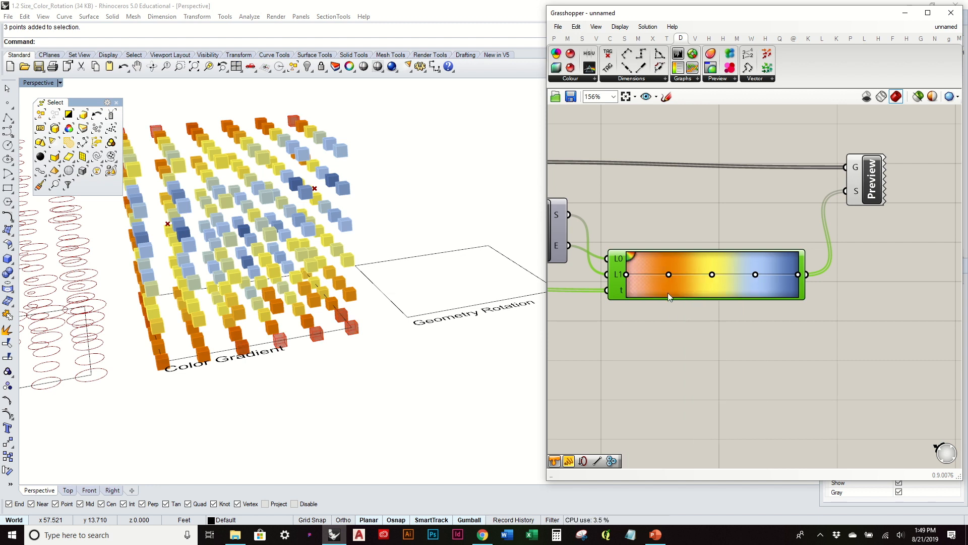
# Step: Lower the alpha of the Gradient's orange grip and set the yellow grip's alpha to 172, committing both changes
pyautogui.rightClick(669, 274)
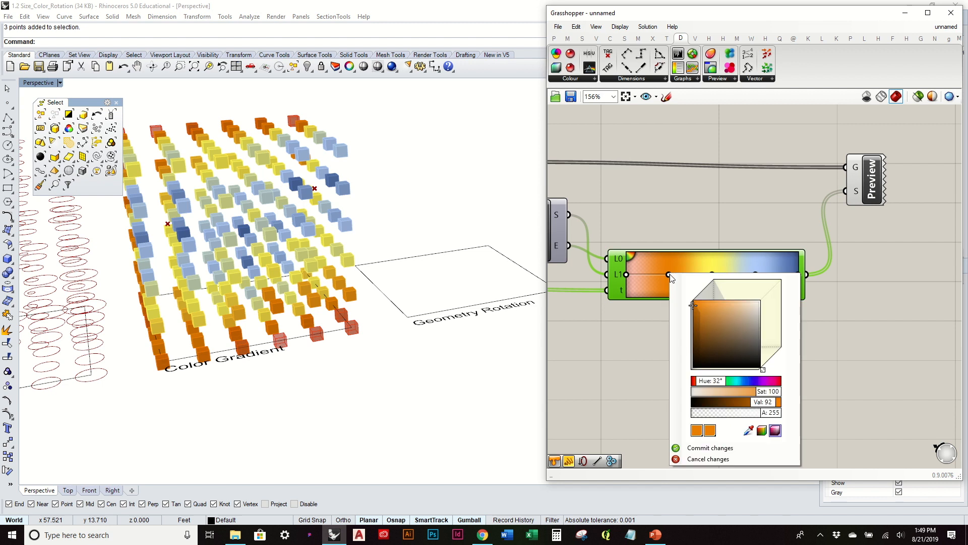
pyautogui.moveTo(767, 416); pyautogui.dragTo(727, 419)
pyautogui.click(704, 448)
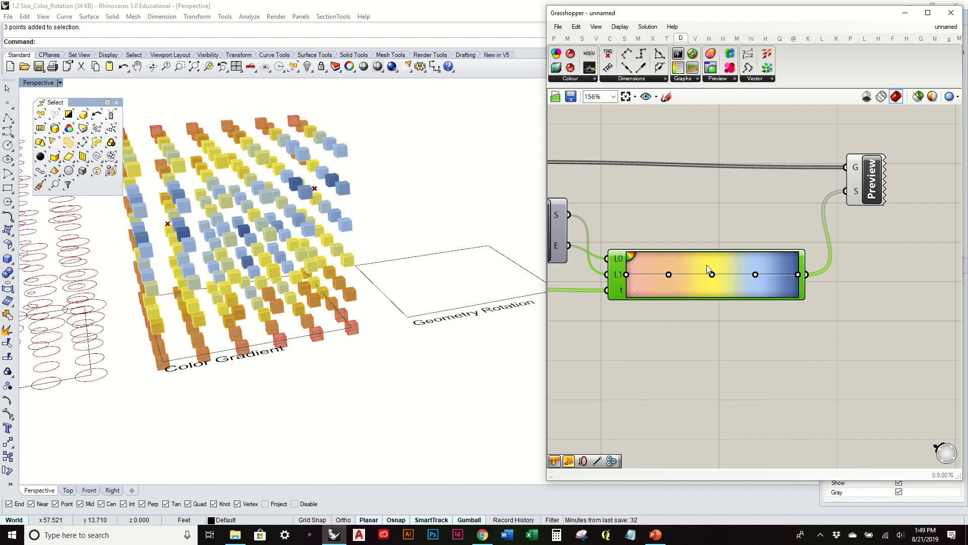
pyautogui.rightClick(712, 275)
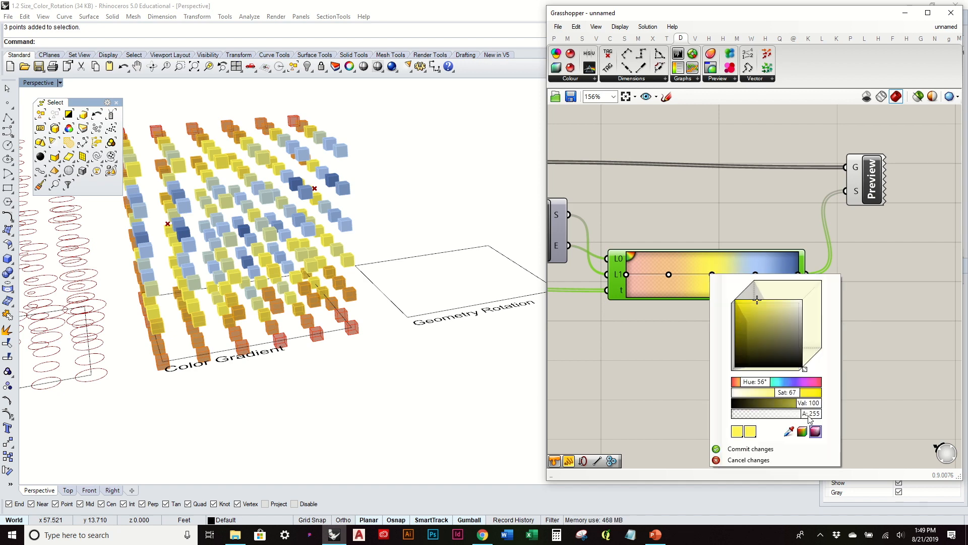
pyautogui.moveTo(808, 414); pyautogui.dragTo(792, 414)
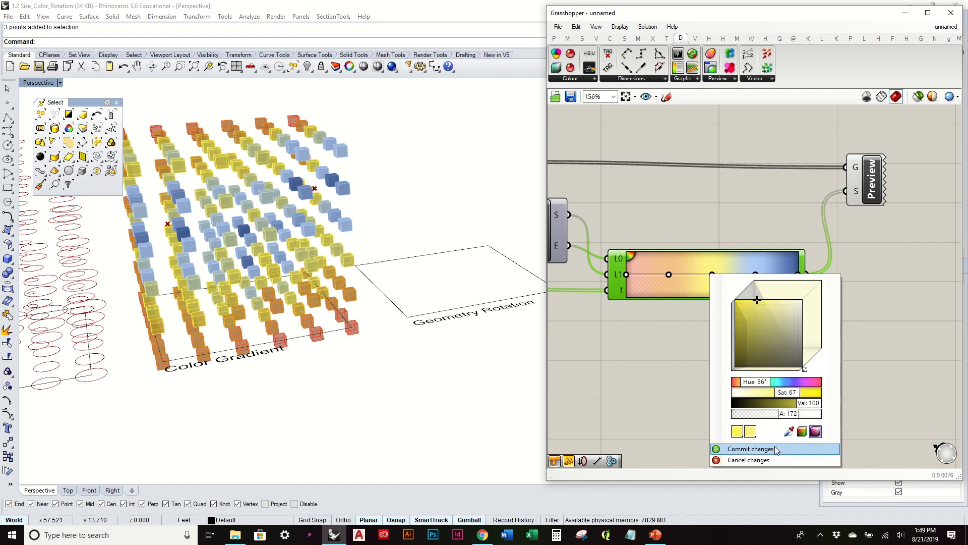
pyautogui.click(747, 448)
# Step: Examine the color and transparency transition of the box grid from several angles and distances in the Perspective view
pyautogui.moveTo(404, 304); pyautogui.dragTo(453, 282, button='right')
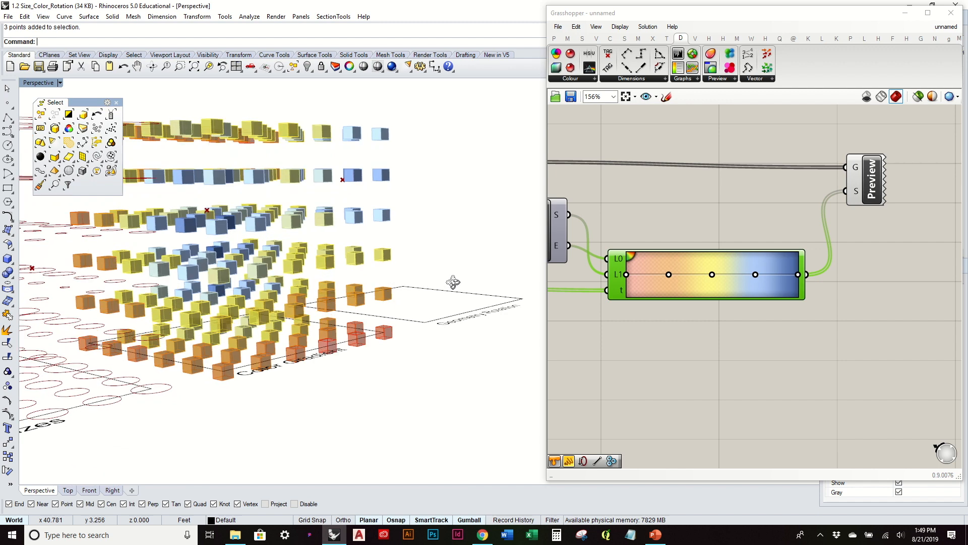
pyautogui.scroll(4, 379, 332)
pyautogui.scroll(-2, 339, 338)
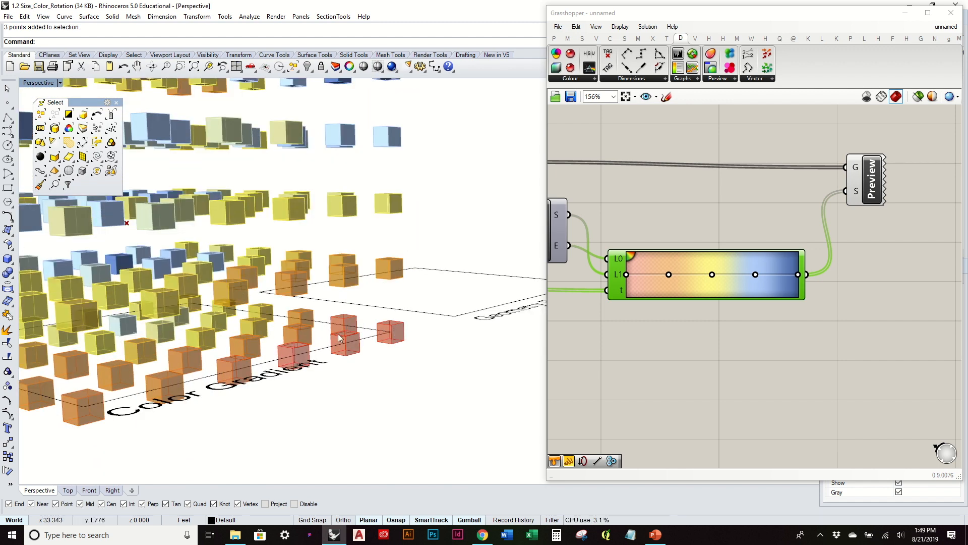
pyautogui.moveTo(383, 288); pyautogui.dragTo(417, 243, button='right')
pyautogui.scroll(5, 414, 242)
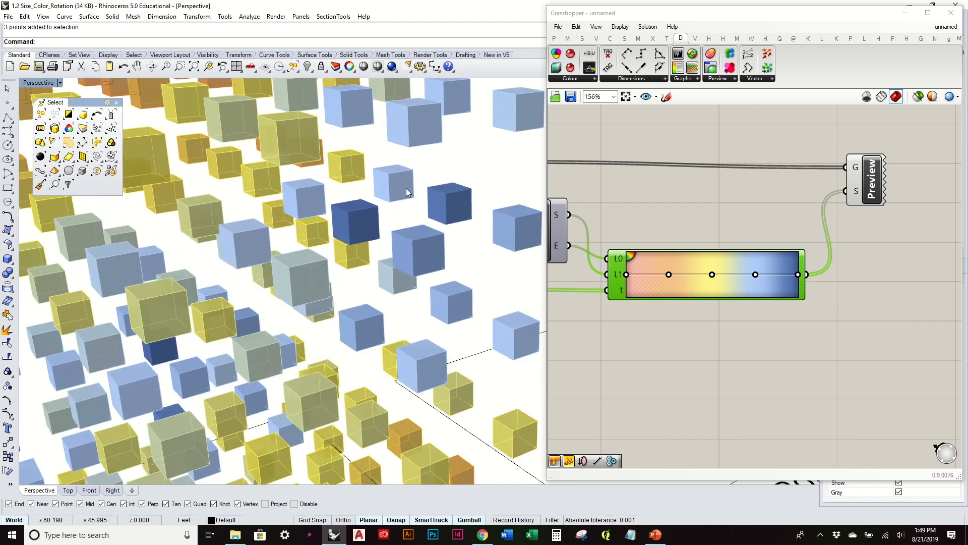
pyautogui.scroll(-2, 407, 189)
pyautogui.scroll(-3, 409, 191)
pyautogui.moveTo(409, 192); pyautogui.dragTo(254, 182, button='right')
pyautogui.scroll(3, 355, 165)
pyautogui.scroll(-4, 355, 165)
pyautogui.scroll(6, 255, 181)
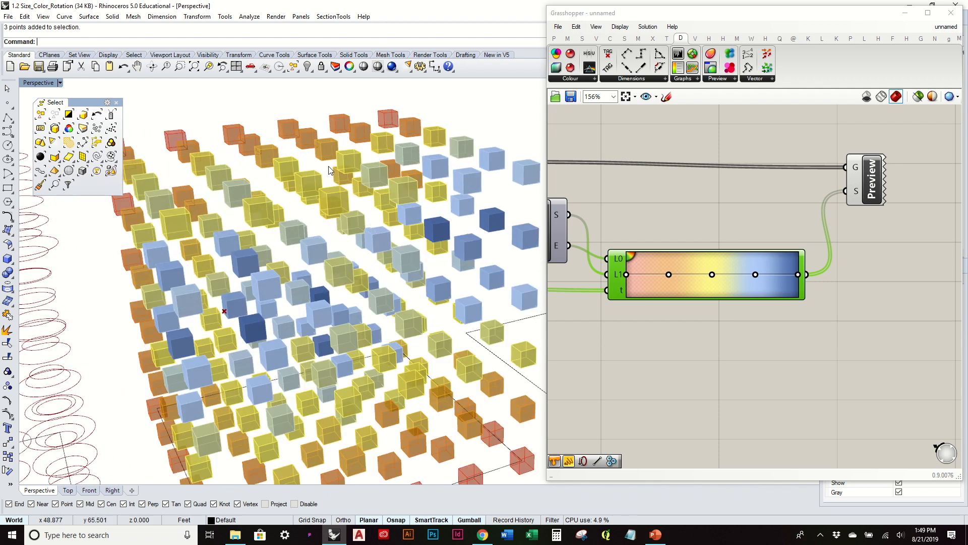
pyautogui.scroll(-6, 256, 150)
pyautogui.moveTo(361, 255); pyautogui.dragTo(354, 213, button='right')
# Step: Inspect the data in the Center Box component's output
pyautogui.moveTo(819, 223); pyautogui.dragTo(839, 248, button='right')
pyautogui.scroll(-2, 736, 225)
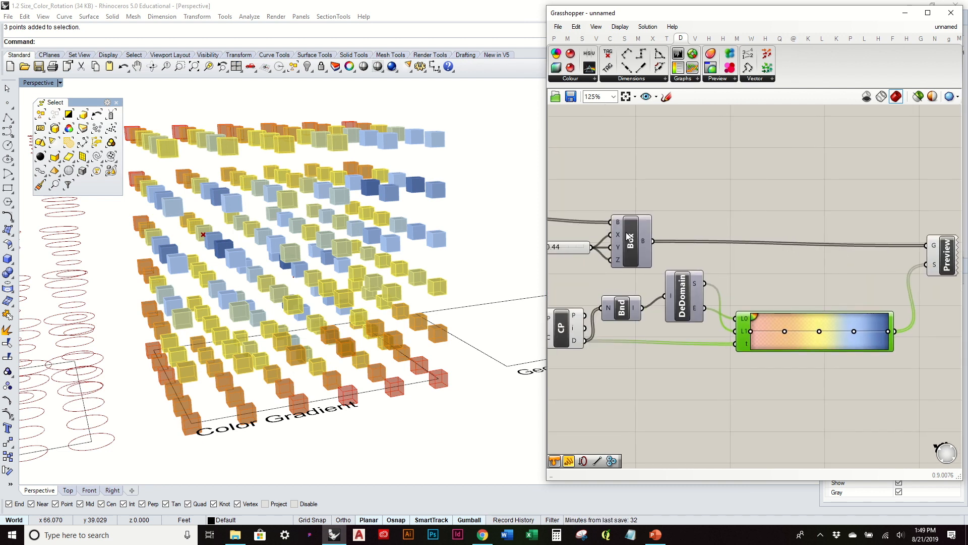
pyautogui.moveTo(642, 244)
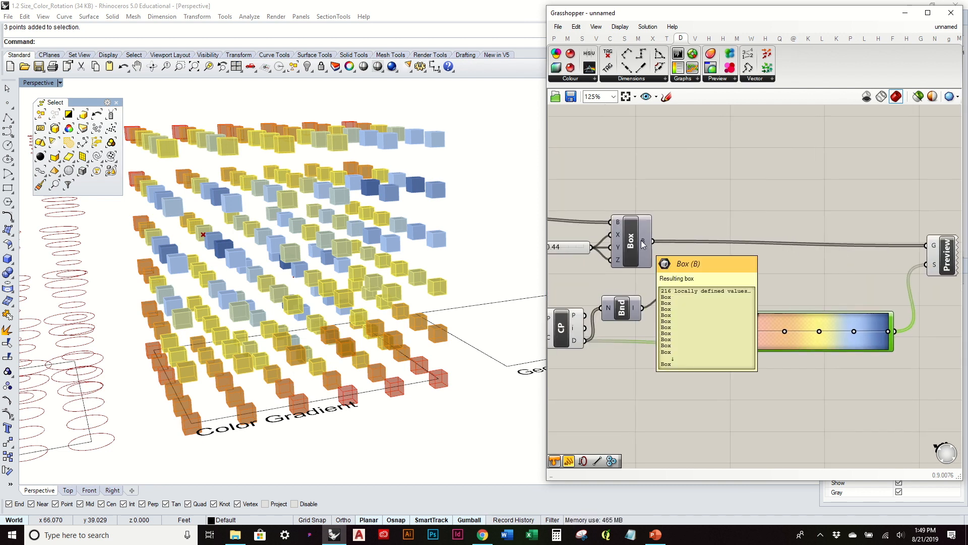
# Step: Insert a Mesh Brep component between the Center Box output and the Custom Preview geometry input, with its own preview turned off
pyautogui.click(638, 38)
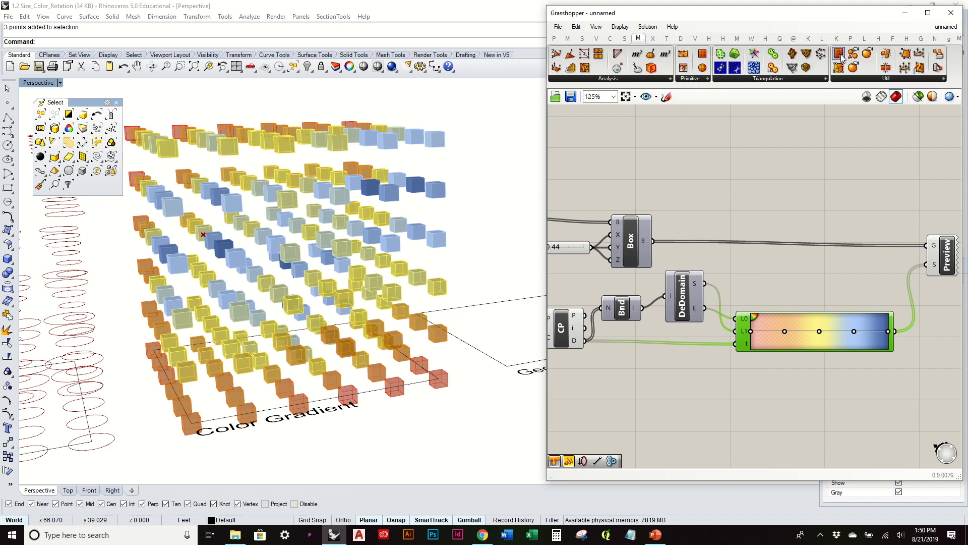
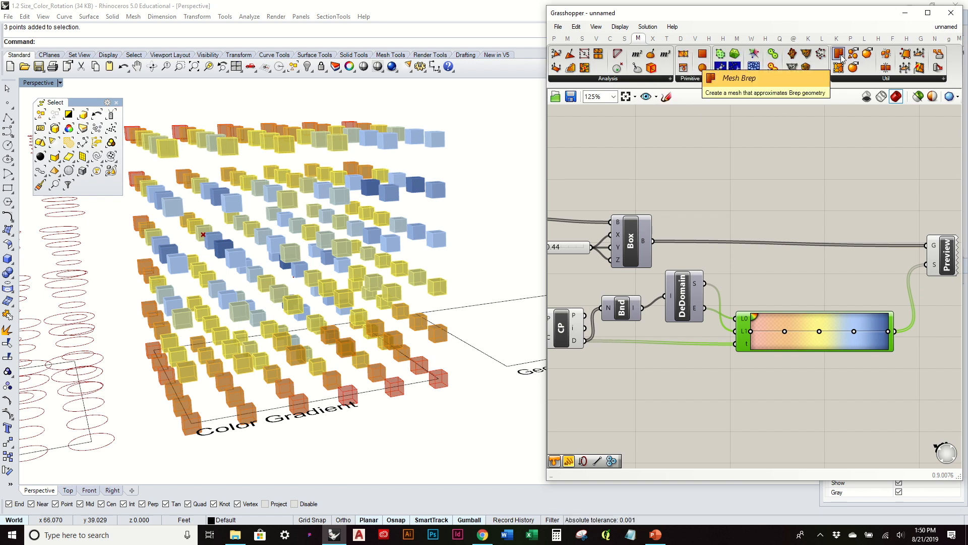
pyautogui.moveTo(841, 58); pyautogui.dragTo(740, 192)
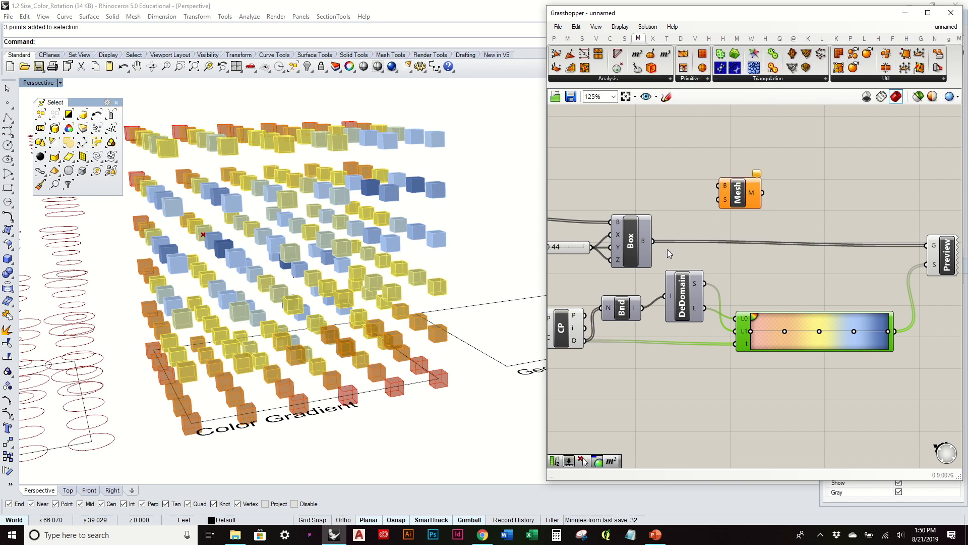
pyautogui.click(741, 194)
pyautogui.rightClick(741, 197)
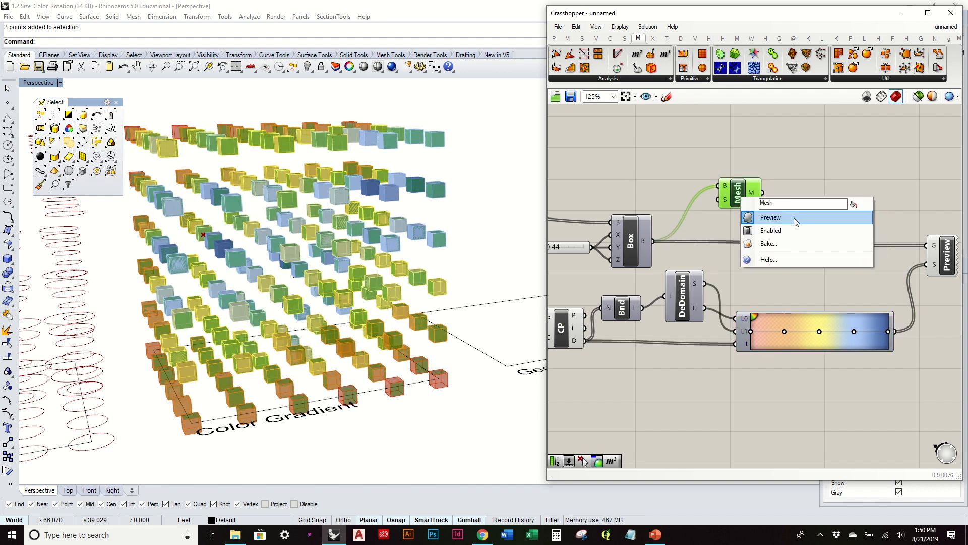
pyautogui.click(795, 221)
pyautogui.moveTo(737, 197); pyautogui.dragTo(789, 228)
pyautogui.moveTo(895, 244); pyautogui.dragTo(926, 246)
# Step: Tidy the color definition's layout by respacing the 0.44 slider, the components from Box to Preview, and the Closest Point component
pyautogui.moveTo(358, 177)
pyautogui.mouseDown(button='right')
pyautogui.moveTo(383, 207)
pyautogui.moveTo(431, 162)
pyautogui.mouseUp(button='right')
pyautogui.moveTo(498, 170); pyautogui.dragTo(316, 214, button='right')
pyautogui.scroll(6, 335, 257)
pyautogui.scroll(-4, 335, 257)
pyautogui.moveTo(365, 244); pyautogui.dragTo(364, 260, button='right')
pyautogui.scroll(-2, 744, 250)
pyautogui.moveTo(616, 232); pyautogui.dragTo(763, 255, button='right')
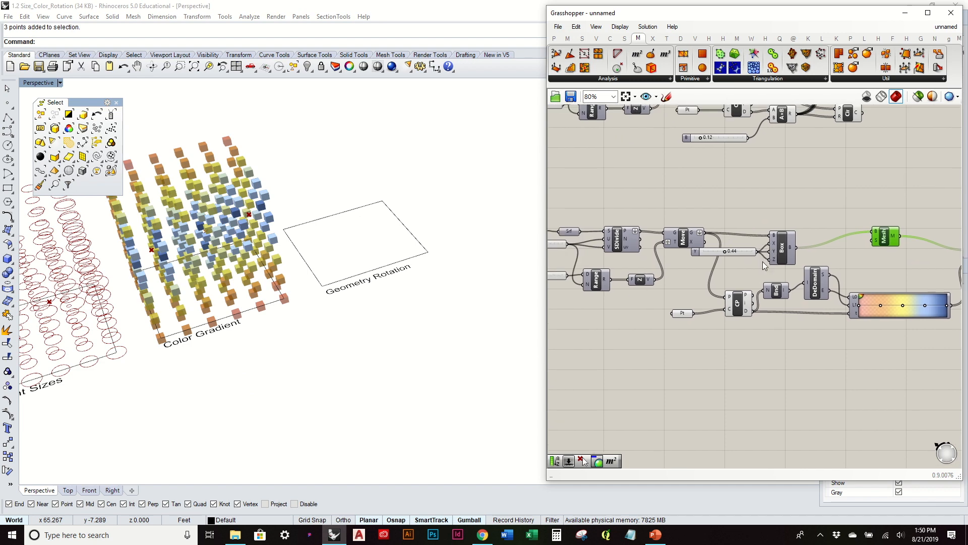
pyautogui.moveTo(741, 249); pyautogui.dragTo(743, 255)
pyautogui.moveTo(770, 259); pyautogui.dragTo(636, 268, button='right')
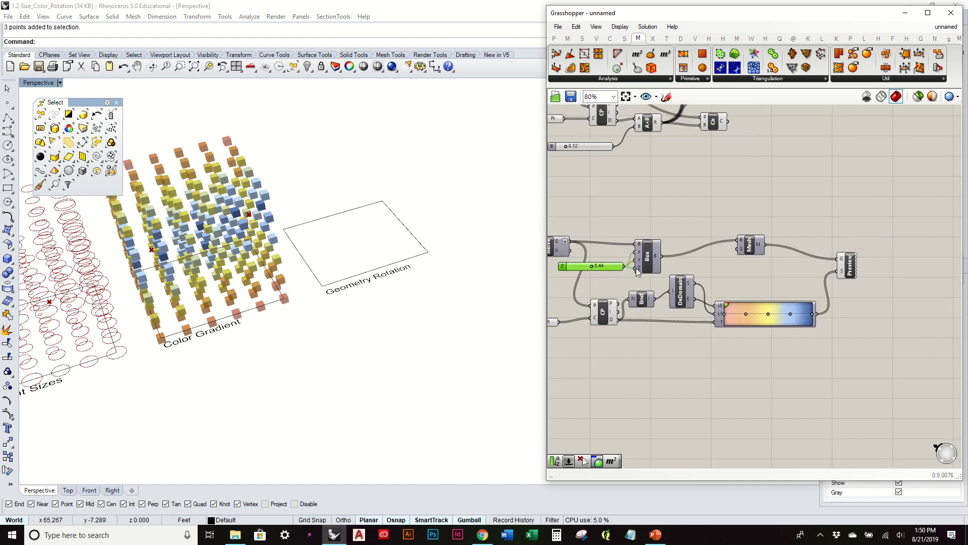
pyautogui.moveTo(907, 362); pyautogui.dragTo(671, 248)
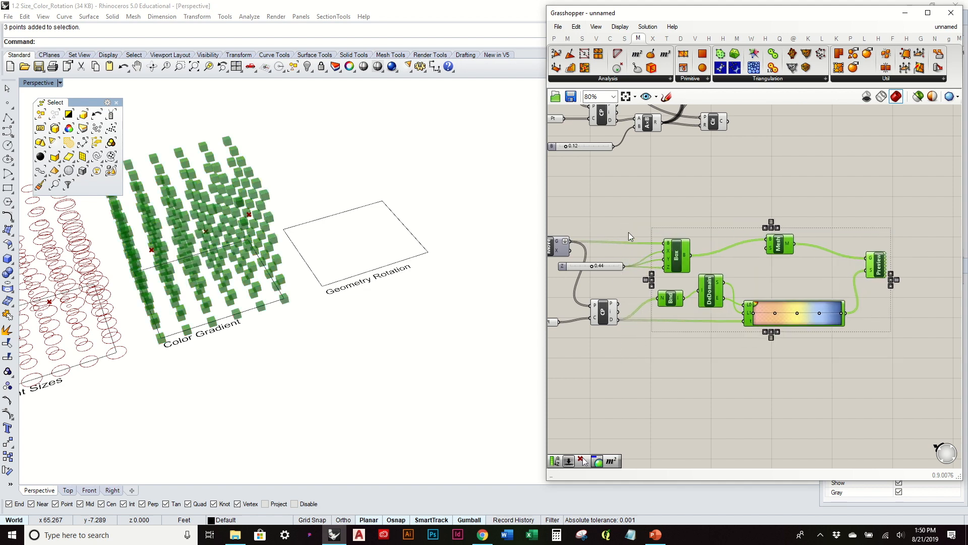
pyautogui.click(629, 232)
pyautogui.moveTo(612, 320); pyautogui.dragTo(770, 324, button='right')
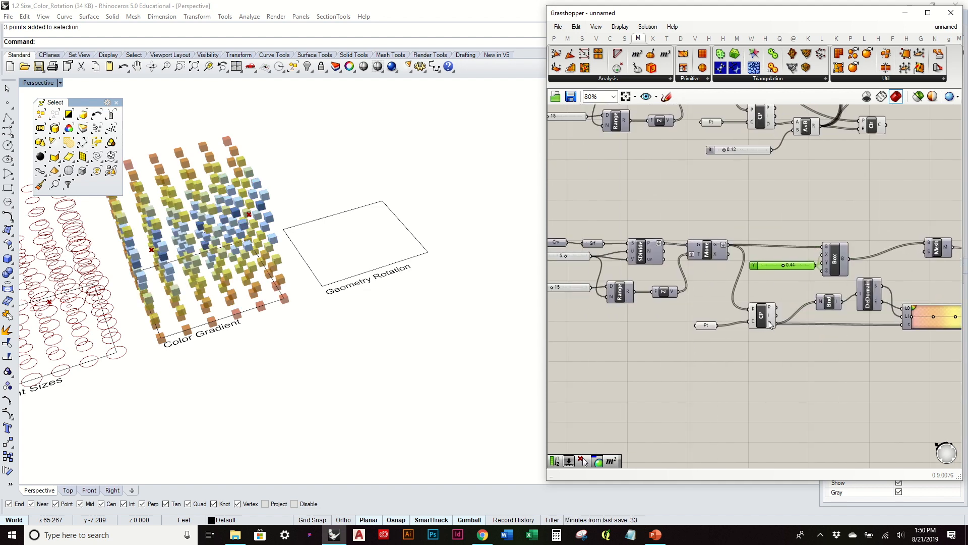
pyautogui.moveTo(762, 323); pyautogui.dragTo(740, 318)
pyautogui.click(705, 327)
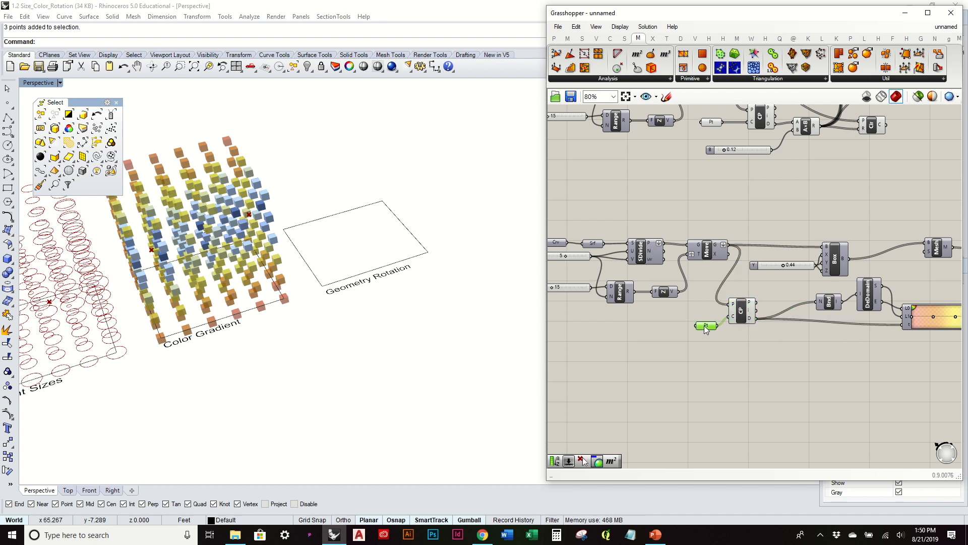
# Step: Duplicate the point grid components, attractor Point parameter and Closest Point, and place the copy below the color definition
pyautogui.moveTo(755, 341); pyautogui.dragTo(553, 223)
pyautogui.scroll(-2, 686, 239)
pyautogui.scroll(-1, 686, 239)
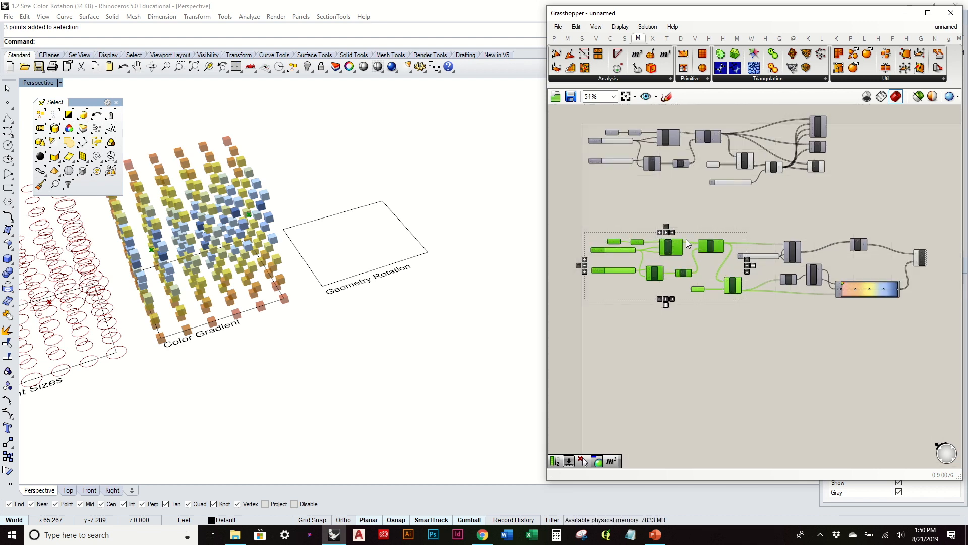
pyautogui.hotkey('ctrl', 'c')
pyautogui.hotkey('ctrl', 'v')
pyautogui.moveTo(713, 250); pyautogui.dragTo(716, 353)
pyautogui.click(791, 344)
# Step: Turn on the preview of the Move component in the copied point grid definition
pyautogui.moveTo(791, 344); pyautogui.dragTo(794, 319, button='right')
pyautogui.moveTo(443, 301); pyautogui.dragTo(447, 267, button='right')
pyautogui.scroll(4, 745, 344)
pyautogui.moveTo(797, 310); pyautogui.dragTo(853, 272, button='right')
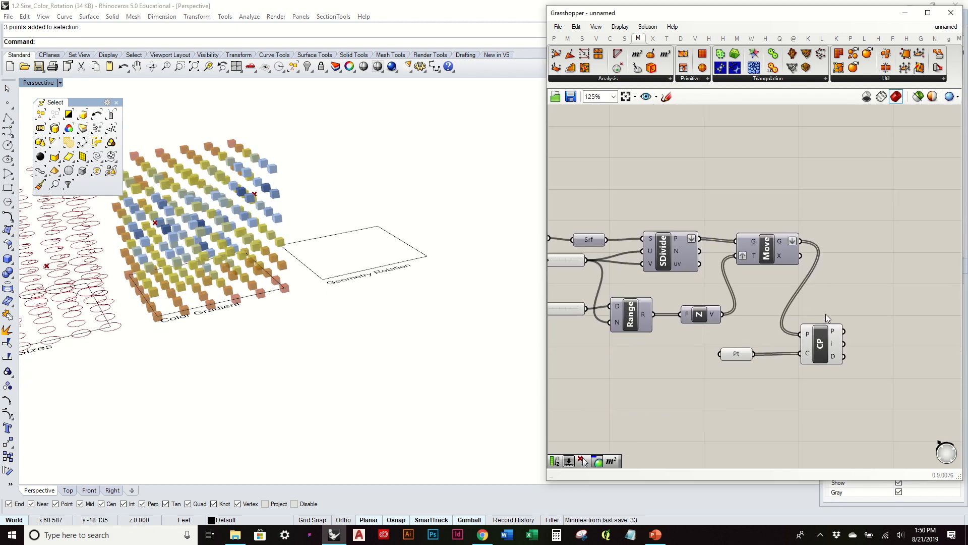
pyautogui.click(773, 248)
pyautogui.rightClick(768, 250)
pyautogui.click(791, 266)
pyautogui.click(832, 281)
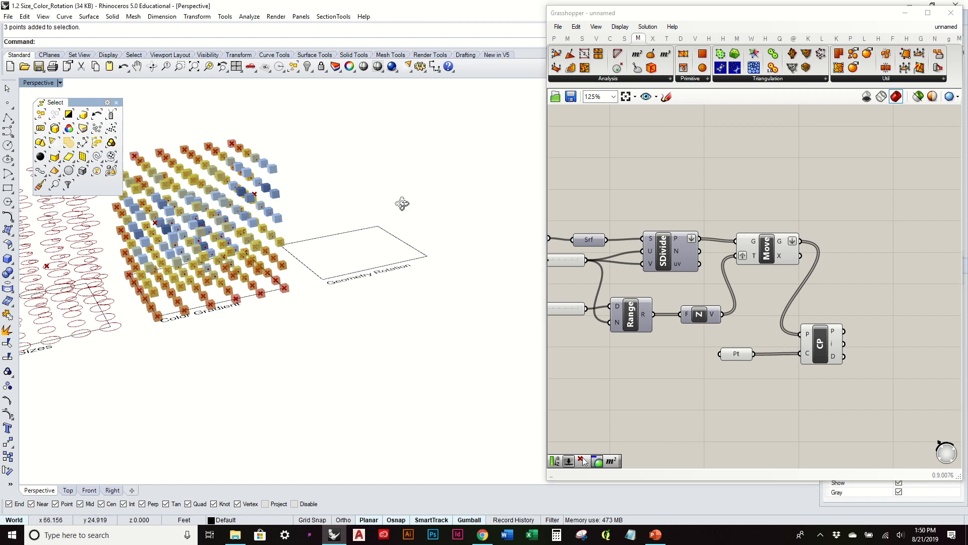
# Step: Assign the Geometry Rotation rectangle to the copied definition's Curve parameter as its single curve
pyautogui.moveTo(402, 203); pyautogui.dragTo(389, 220, button='right')
pyautogui.moveTo(690, 262); pyautogui.dragTo(781, 265, button='right')
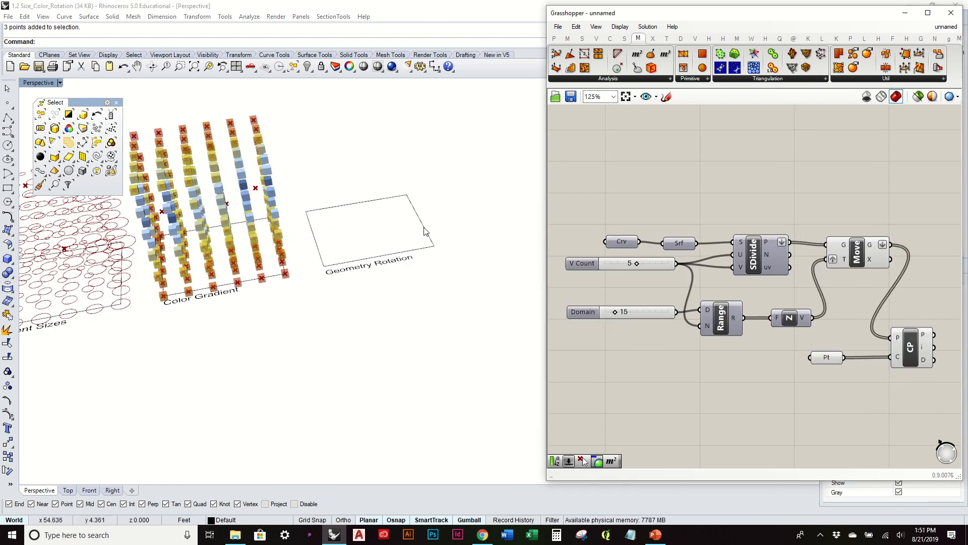
pyautogui.rightClick(623, 242)
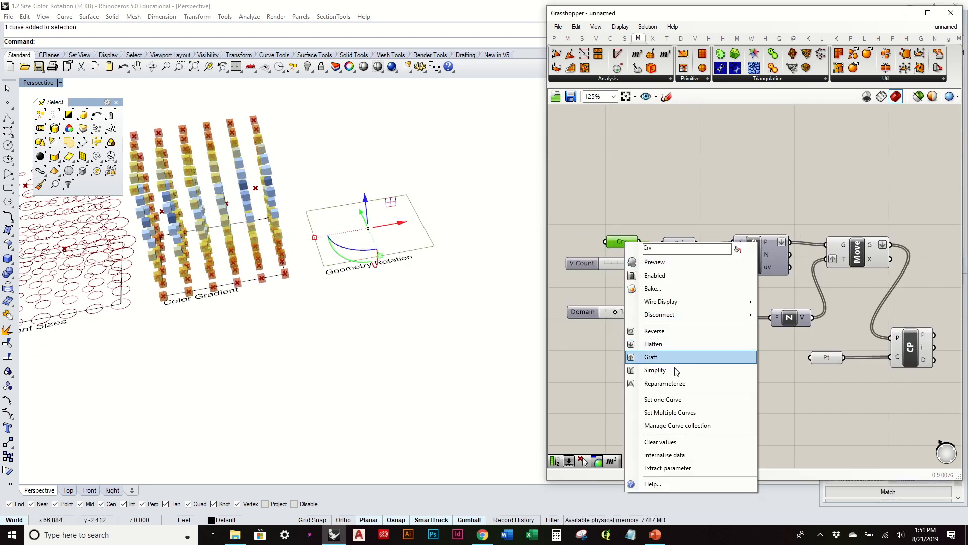
pyautogui.click(666, 399)
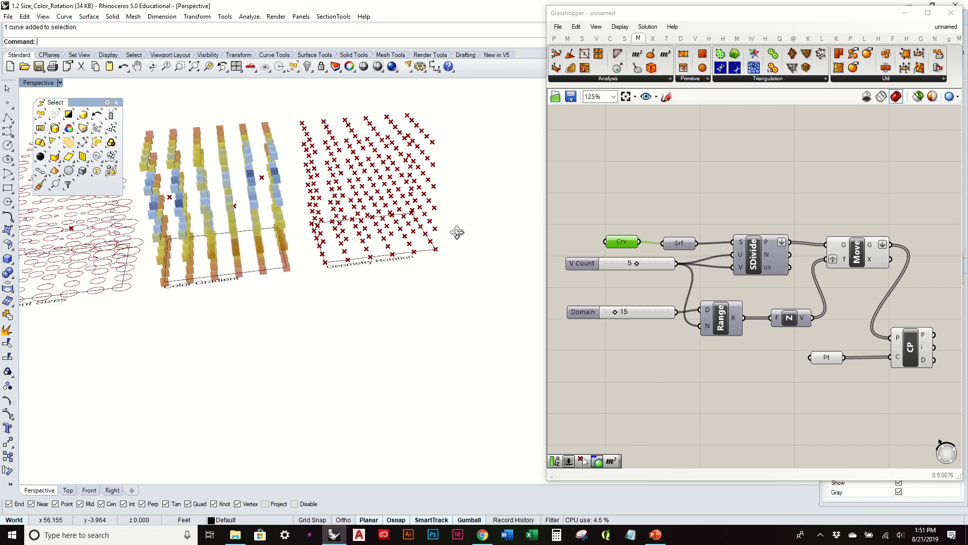
# Step: Place attractor point objects at scattered locations inside the Geometry Rotation rectangle in the Rhino Perspective view
pyautogui.moveTo(457, 232); pyautogui.dragTo(484, 227, button='right')
pyautogui.click(827, 358)
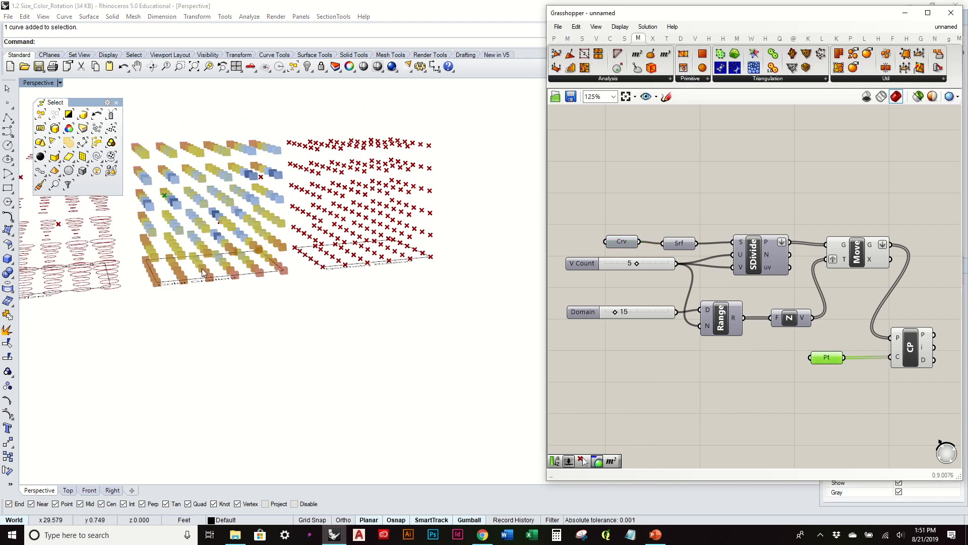
pyautogui.click(8, 103)
pyautogui.scroll(5, 341, 272)
pyautogui.click(343, 274)
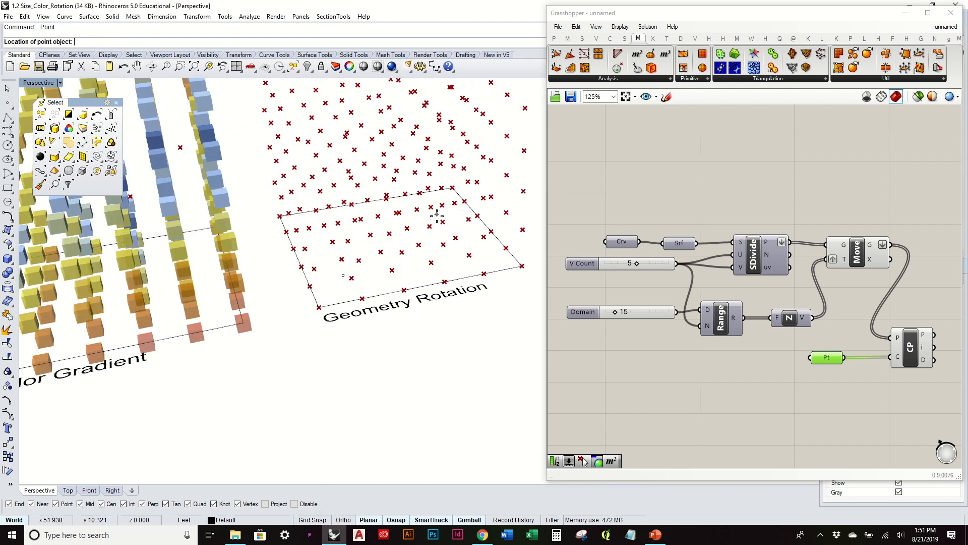
pyautogui.click(444, 261)
# Step: Raise the new attractor points vertically to different heights within the Geometry Rotation point grid
pyautogui.moveTo(443, 236); pyautogui.dragTo(419, 156)
pyautogui.click(449, 236)
pyautogui.moveTo(449, 236); pyautogui.dragTo(409, 247, button='right')
pyautogui.click(403, 281)
pyautogui.moveTo(403, 263); pyautogui.dragTo(390, 116)
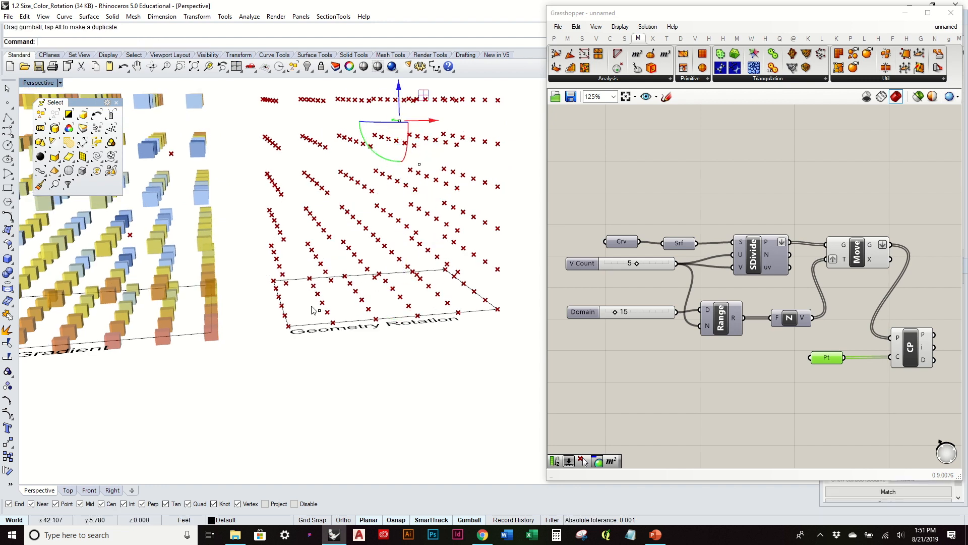
pyautogui.click(320, 311)
pyautogui.moveTo(319, 290); pyautogui.dragTo(315, 192)
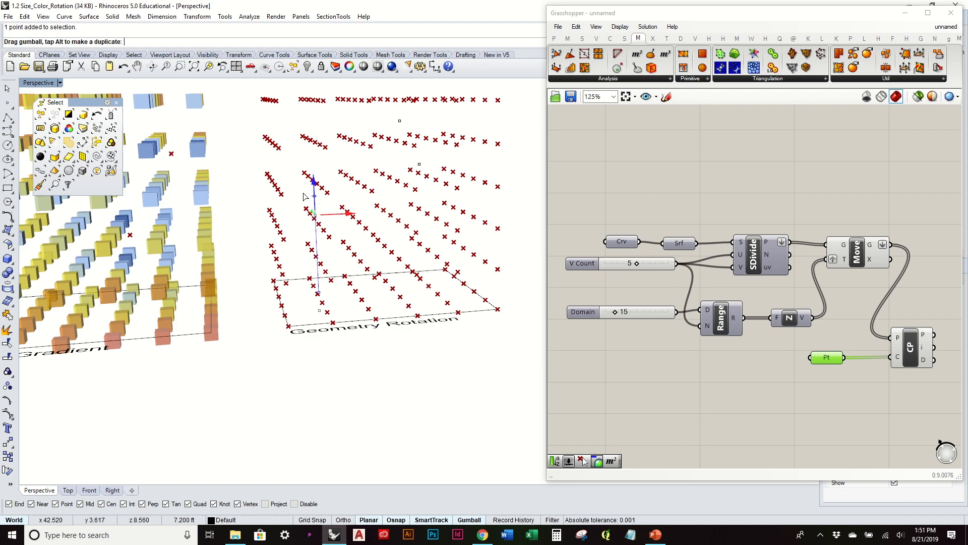
pyautogui.moveTo(425, 203); pyautogui.dragTo(431, 298, button='right')
pyautogui.click(695, 371)
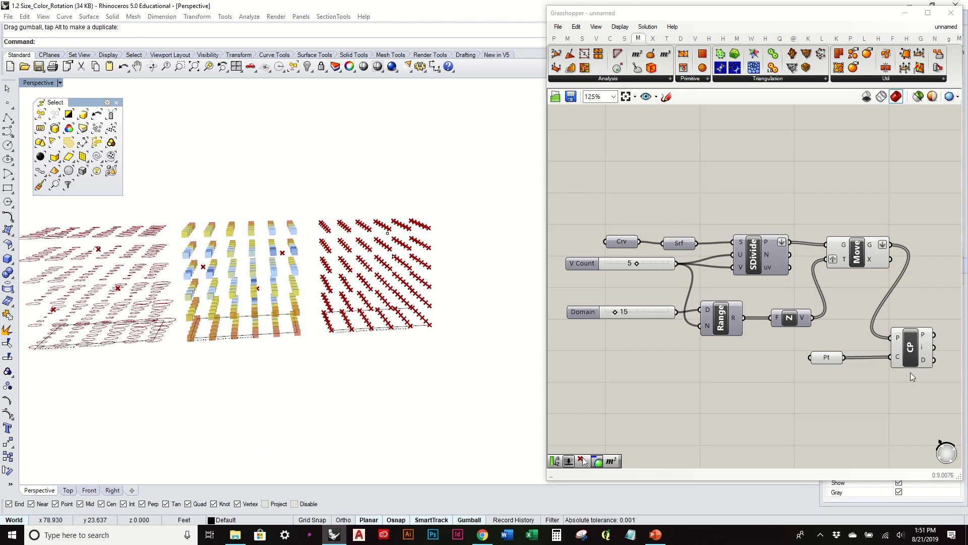
# Step: Add a Polygon component and connect the Move component's geometry output to its plane input
pyautogui.moveTo(911, 376); pyautogui.dragTo(771, 358, button='right')
pyautogui.click(779, 335)
pyautogui.click(767, 292)
pyautogui.moveTo(446, 224); pyautogui.dragTo(422, 294, button='right')
pyautogui.scroll(5, 424, 275)
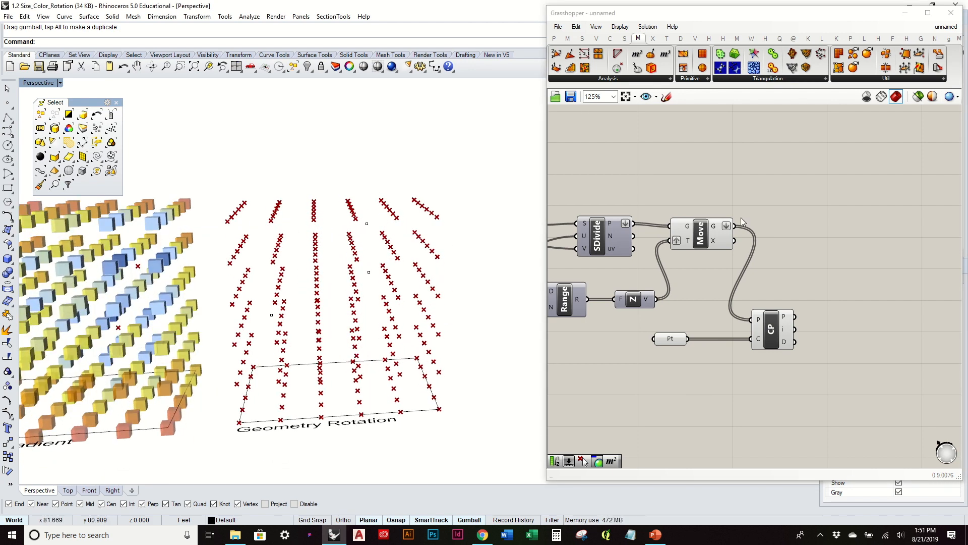
pyautogui.click(722, 231)
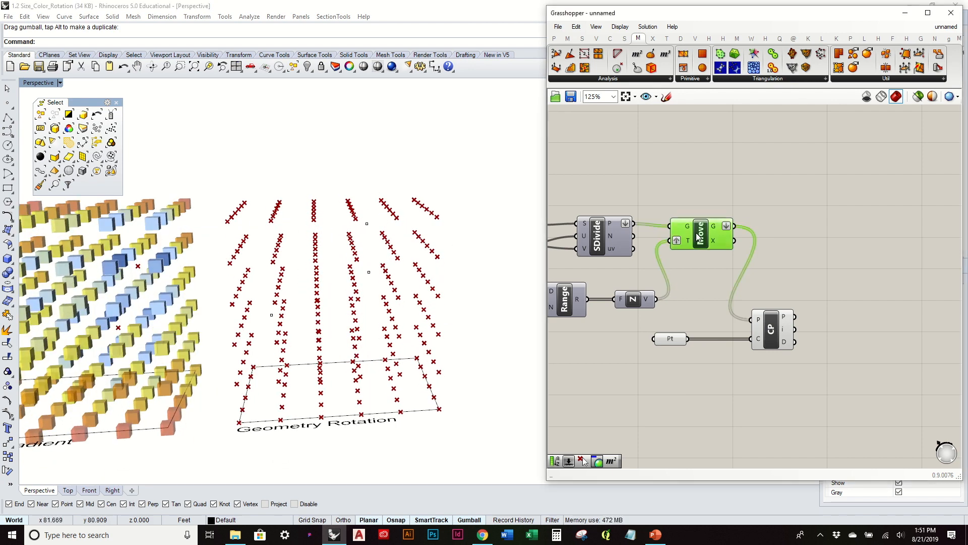
pyautogui.click(609, 40)
pyautogui.click(721, 79)
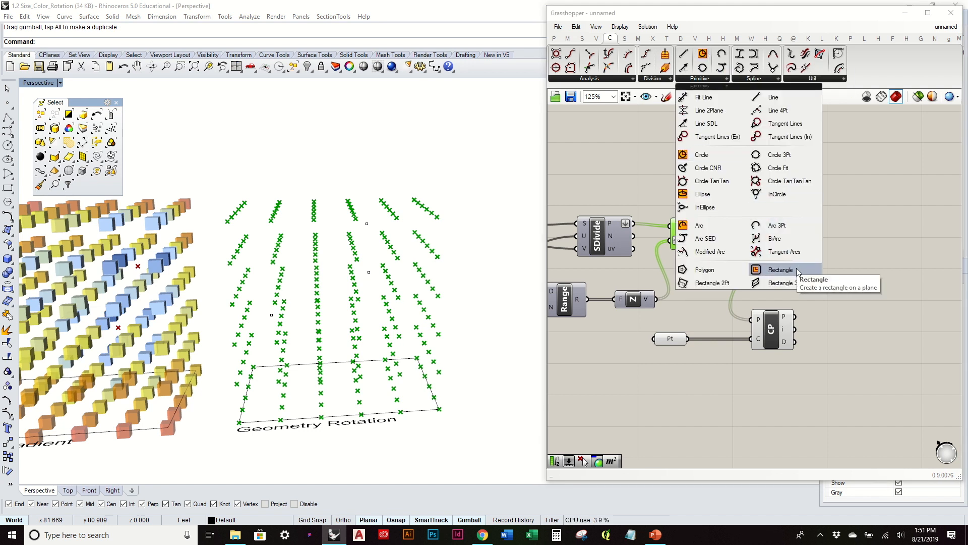
pyautogui.click(725, 271)
pyautogui.moveTo(725, 271); pyautogui.dragTo(734, 226)
pyautogui.moveTo(444, 243)
pyautogui.mouseDown(button='right')
pyautogui.moveTo(446, 267)
pyautogui.moveTo(443, 240)
pyautogui.moveTo(446, 249)
pyautogui.mouseUp(button='right')
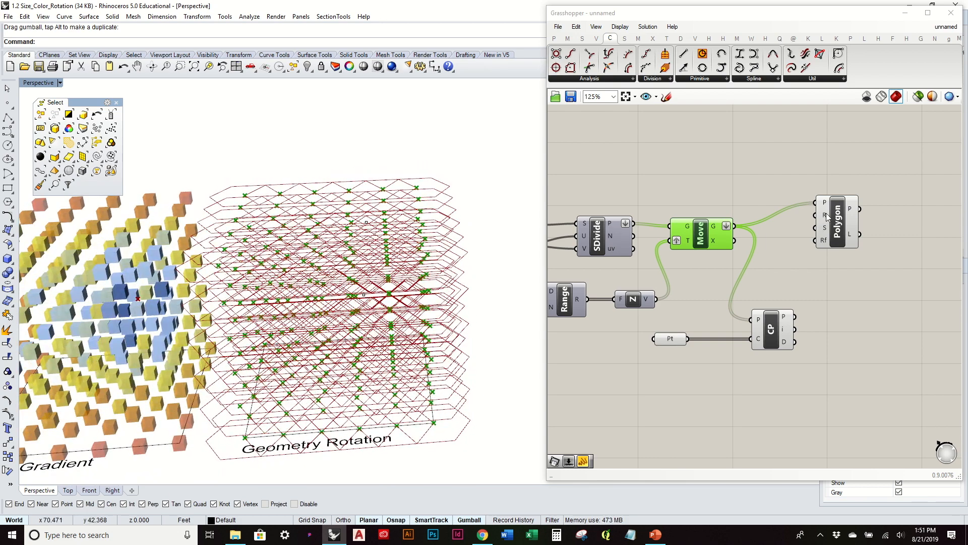
# Step: Add a number slider, connect it to the Polygon's radius input and set it to 1.0
pyautogui.moveTo(827, 217)
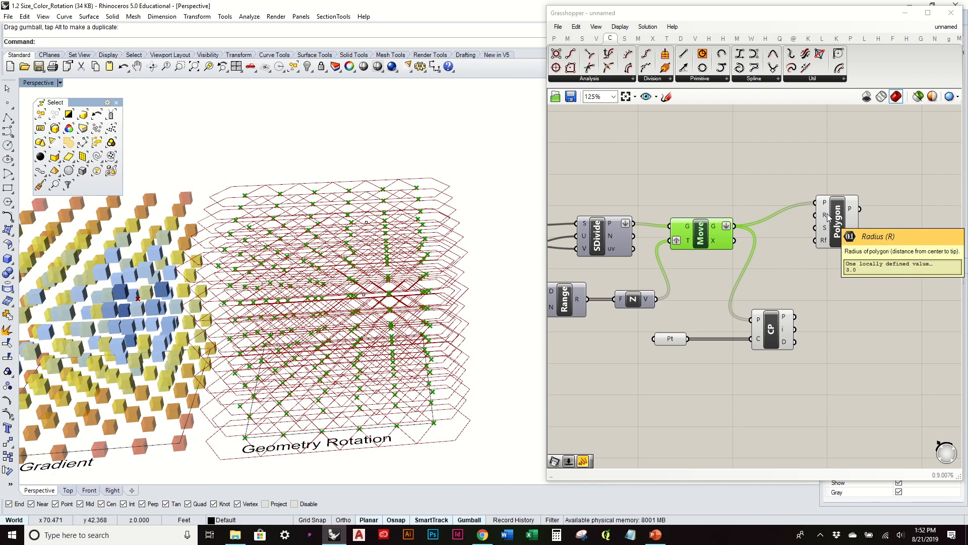
pyautogui.moveTo(838, 216); pyautogui.dragTo(854, 230)
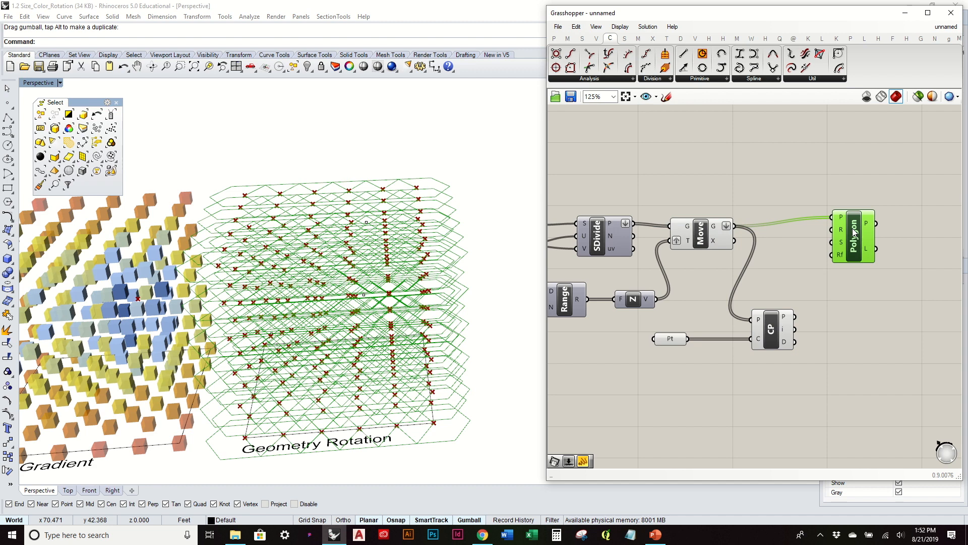
pyautogui.doubleClick(761, 238)
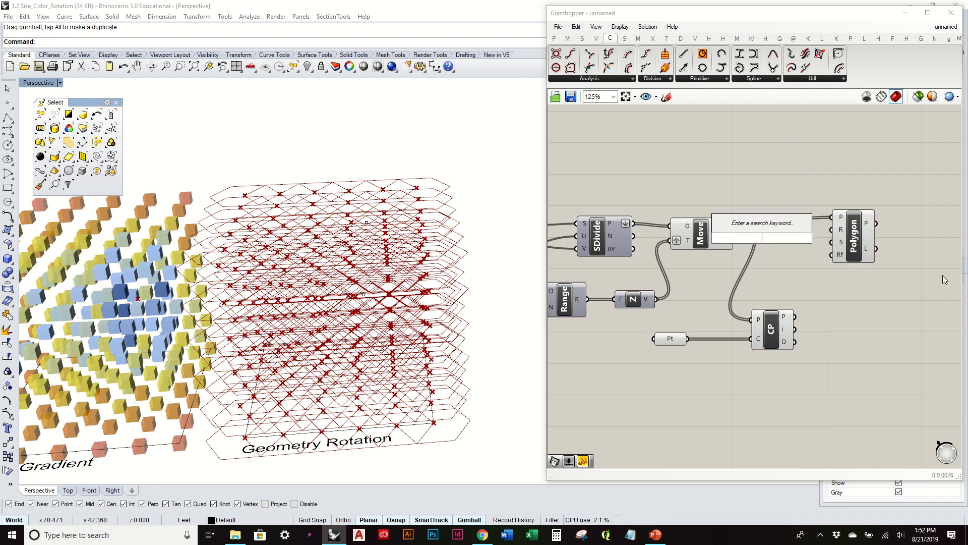
pyautogui.write('1')
pyautogui.press('Return')
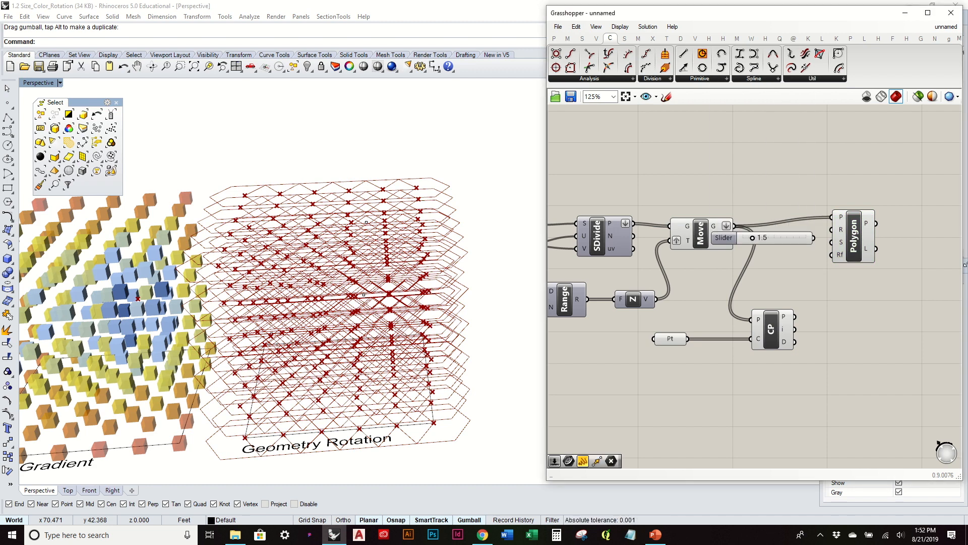
pyautogui.scroll(4, 882, 241)
pyautogui.moveTo(750, 232); pyautogui.dragTo(782, 217)
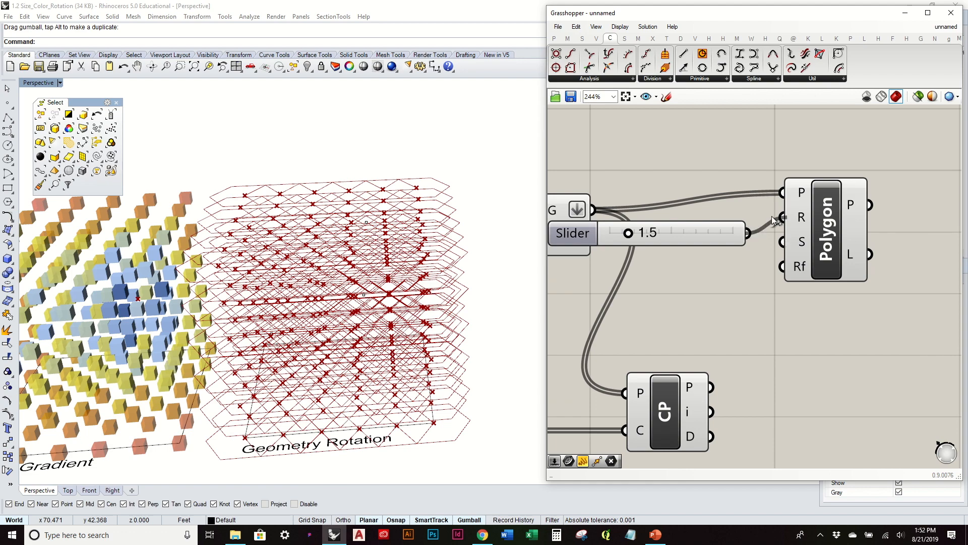
pyautogui.moveTo(646, 238); pyautogui.dragTo(637, 244)
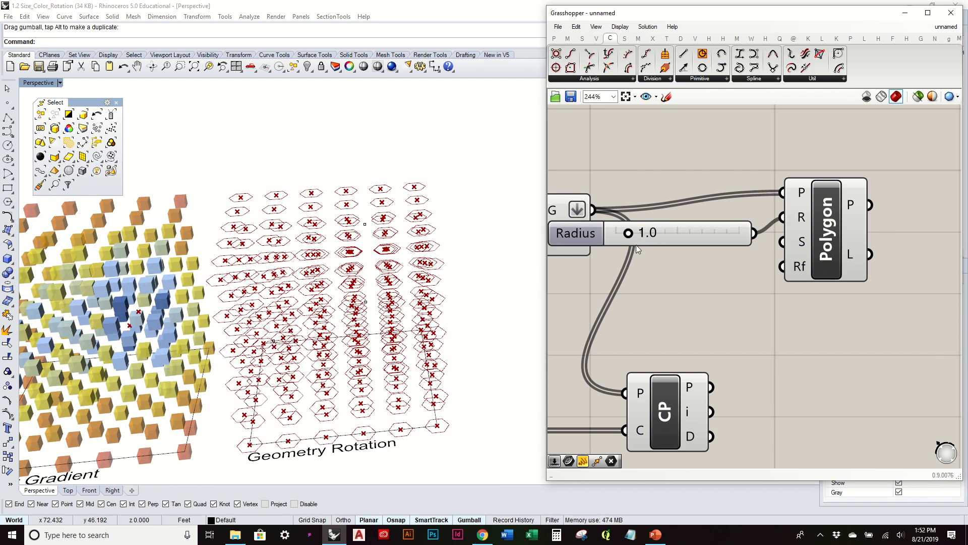
# Step: Move the Polygon component and its Radius slider farther right of the Move component to clear the wires
pyautogui.moveTo(801, 244); pyautogui.dragTo(904, 244)
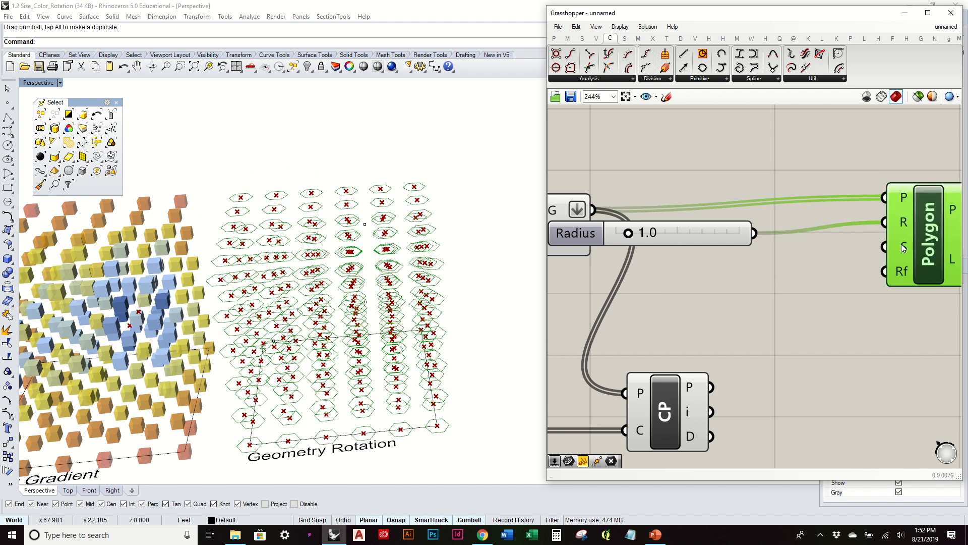
pyautogui.moveTo(706, 234); pyautogui.dragTo(803, 230)
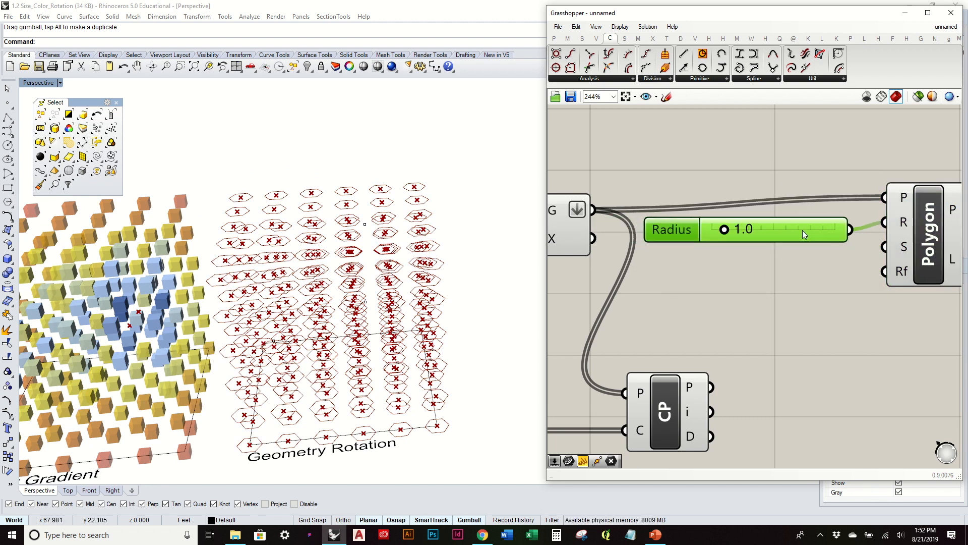
pyautogui.moveTo(410, 220); pyautogui.dragTo(389, 186, button='right')
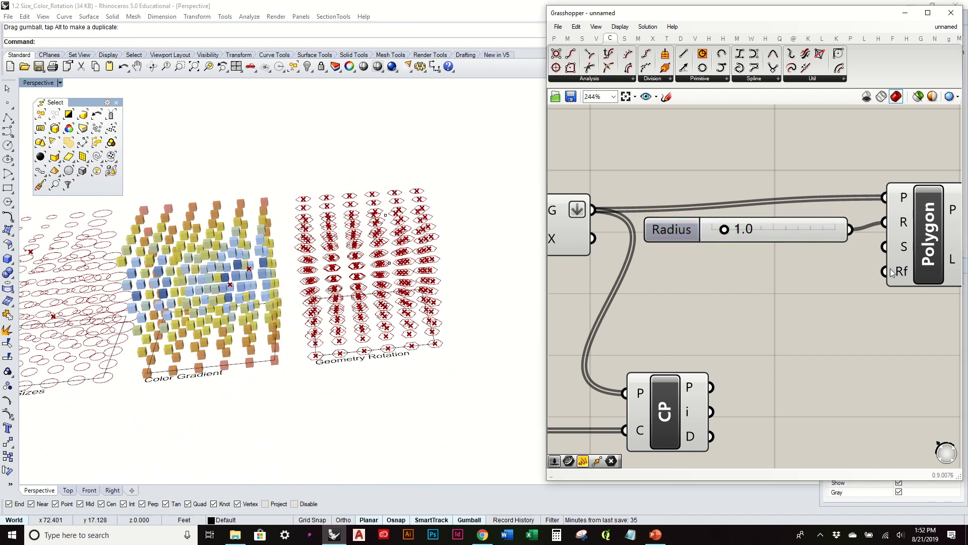
pyautogui.moveTo(939, 252); pyautogui.dragTo(823, 262, button='right')
pyautogui.click(833, 273)
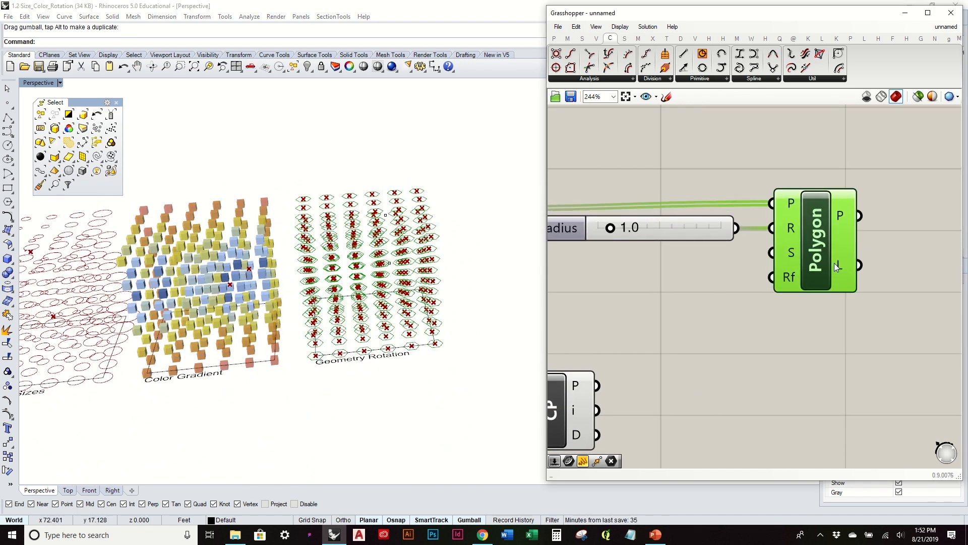
pyautogui.moveTo(673, 262); pyautogui.dragTo(764, 262, button='right')
pyautogui.click(772, 263)
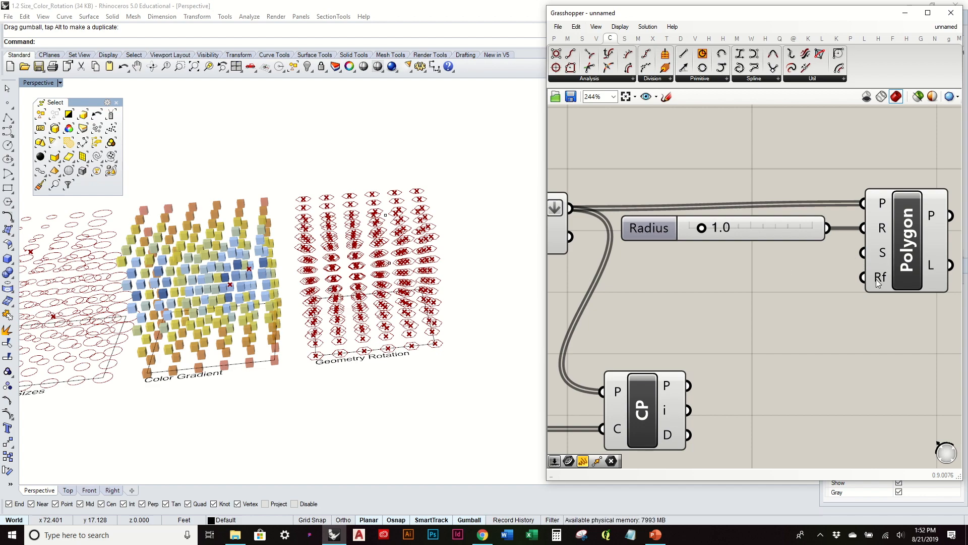
# Step: Turn off the preview of the Move component that generates the Geometry Rotation grid points
pyautogui.moveTo(877, 281)
pyautogui.moveTo(398, 224); pyautogui.dragTo(407, 204, button='right')
pyautogui.moveTo(556, 221); pyautogui.dragTo(786, 260, button='right')
pyautogui.click(732, 273)
pyautogui.rightClick(733, 272)
pyautogui.click(795, 287)
pyautogui.moveTo(480, 210)
pyautogui.mouseDown(button='right')
pyautogui.moveTo(460, 307)
pyautogui.moveTo(487, 198)
pyautogui.mouseUp(button='right')
pyautogui.moveTo(907, 329); pyautogui.dragTo(785, 220, button='right')
pyautogui.scroll(-1, 734, 318)
pyautogui.moveTo(777, 358); pyautogui.dragTo(694, 336, button='right')
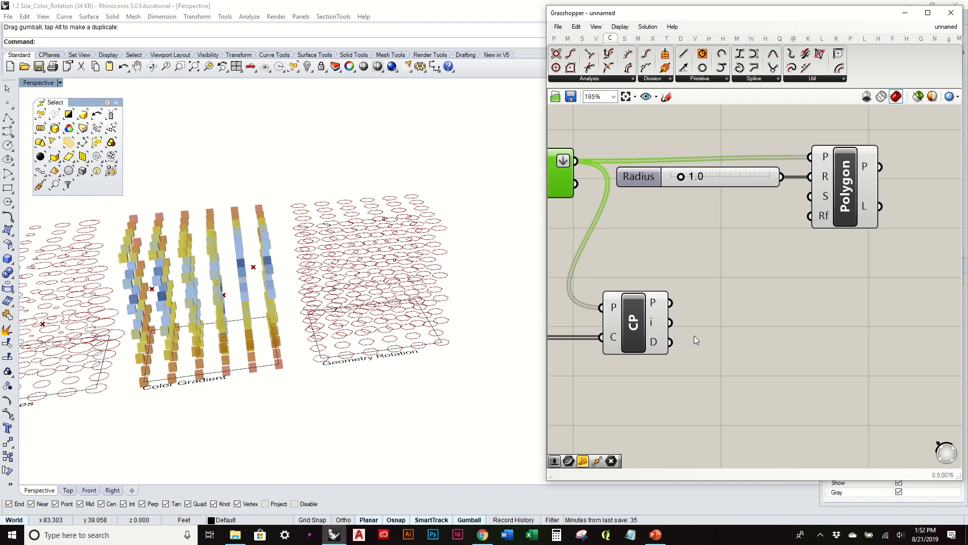
# Step: Shift the Polygon component and its Radius slider slightly closer to the Move component and line them up
pyautogui.moveTo(835, 210); pyautogui.dragTo(827, 211)
pyautogui.moveTo(745, 175); pyautogui.dragTo(732, 182)
pyautogui.moveTo(852, 190); pyautogui.dragTo(837, 195)
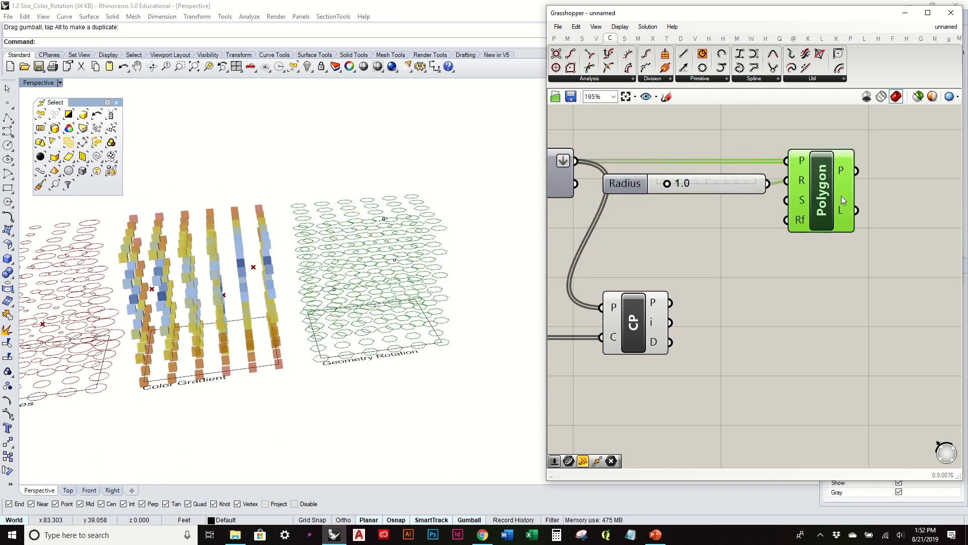
pyautogui.click(837, 252)
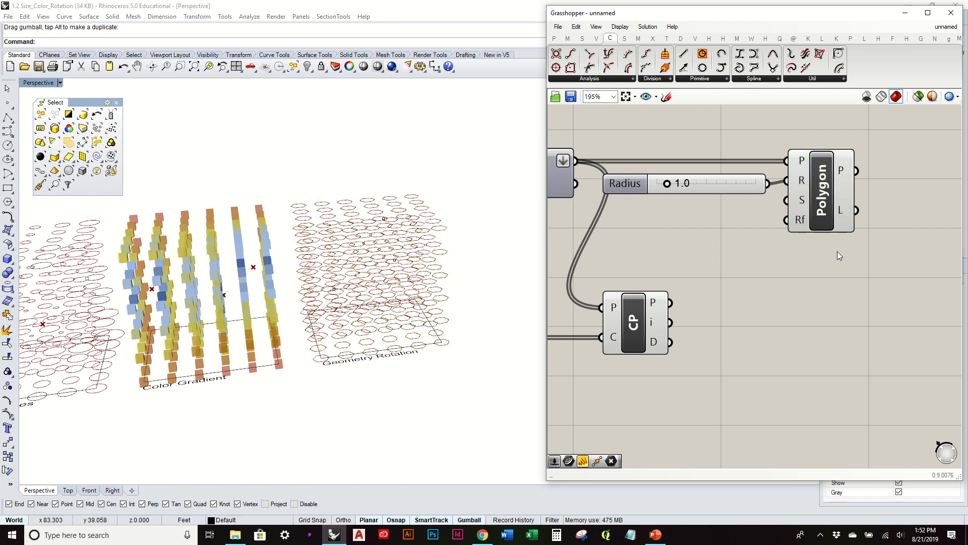
# Step: Add a Euclidean Rotate component to the right of Polygon and connect the polygon output to its geometry input
pyautogui.click(665, 39)
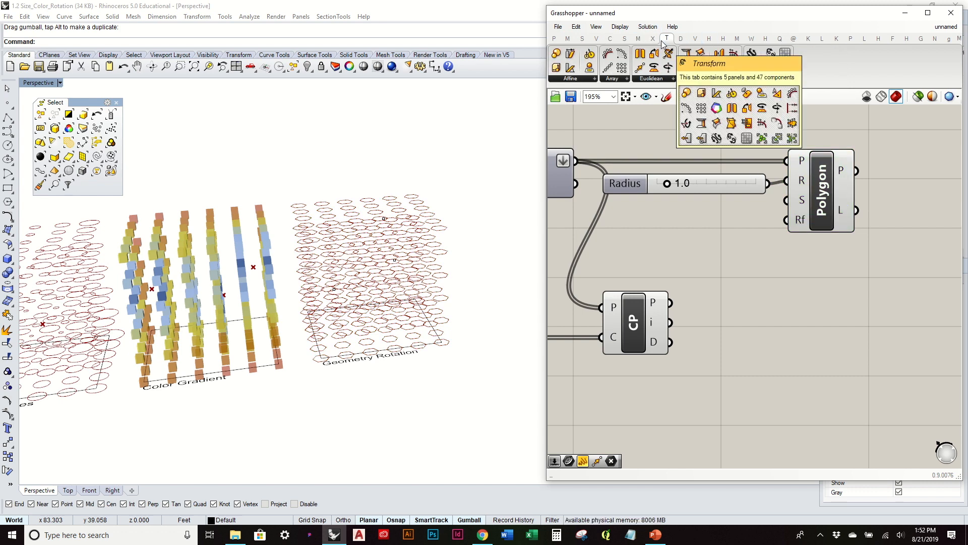
pyautogui.click(652, 78)
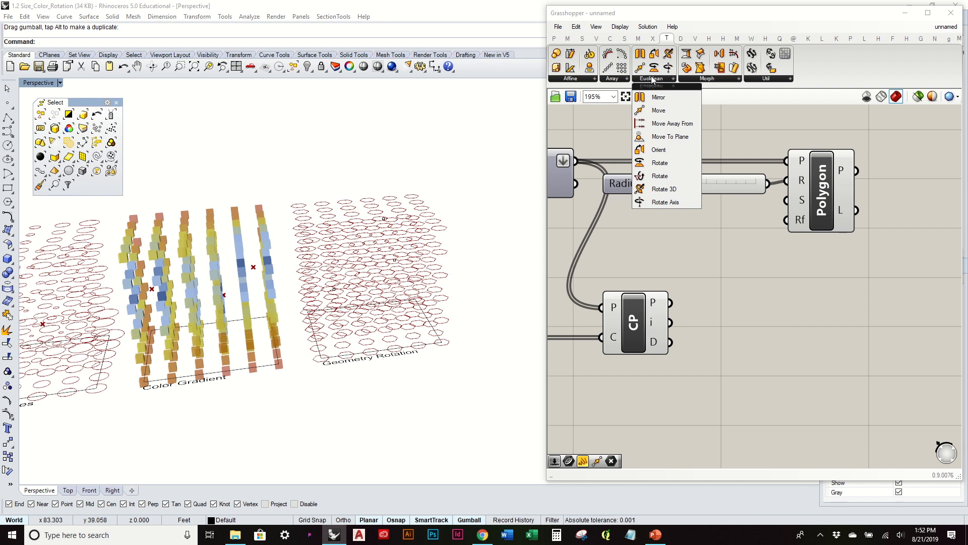
pyautogui.click(670, 162)
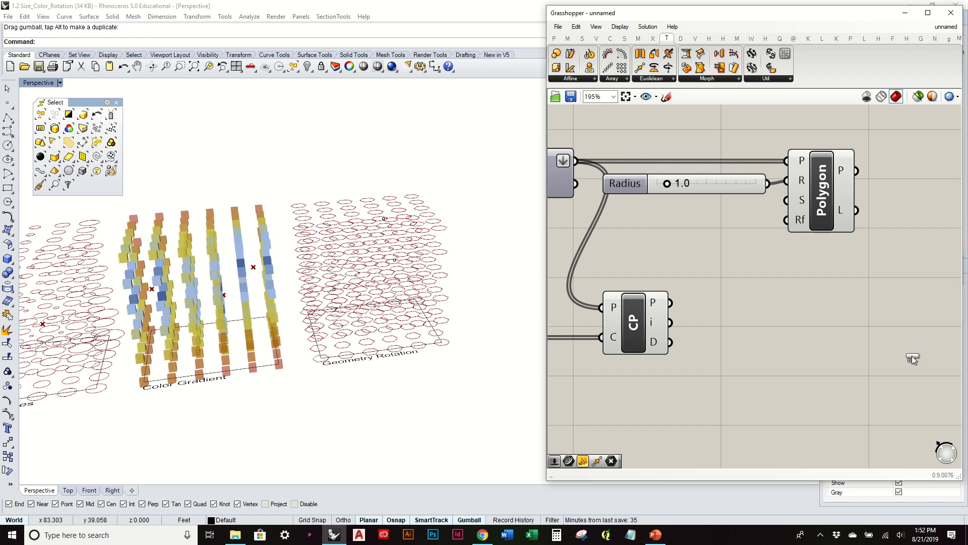
pyautogui.click(880, 306)
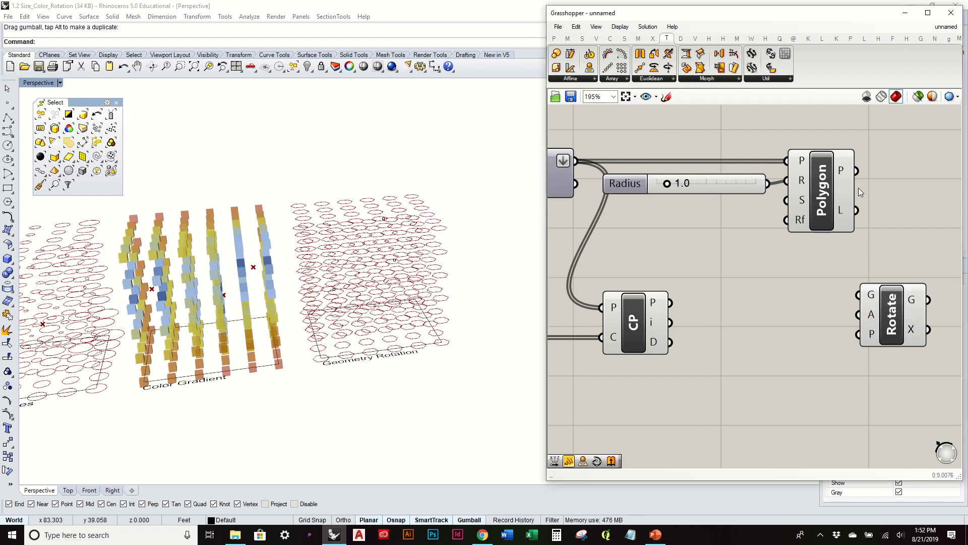
pyautogui.moveTo(855, 171); pyautogui.dragTo(859, 295)
pyautogui.moveTo(871, 333); pyautogui.dragTo(961, 248)
pyautogui.moveTo(961, 248); pyautogui.dragTo(798, 255, button='right')
# Step: Connect the Move component's geometry output to the Rotate component's plane input so each polygon rotates about its own point
pyautogui.moveTo(802, 216)
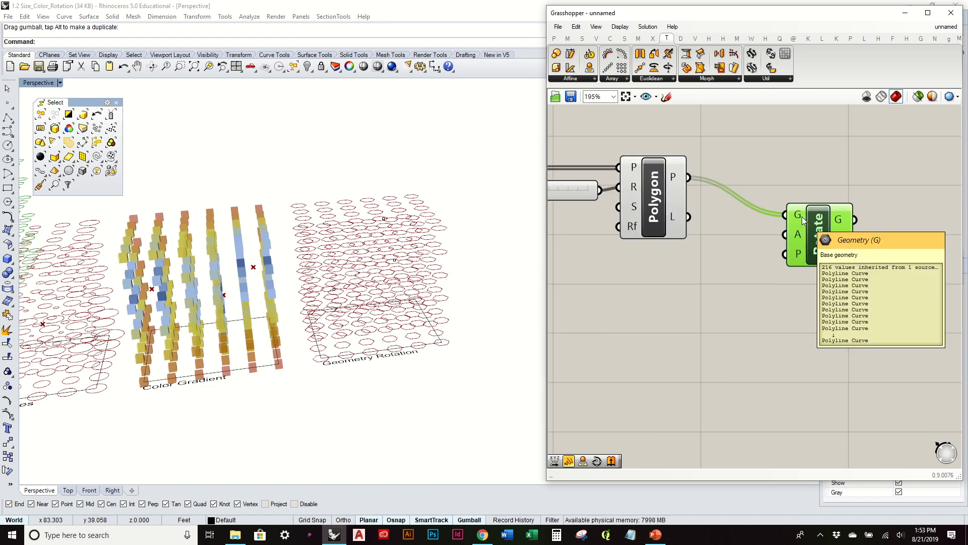
pyautogui.moveTo(799, 234)
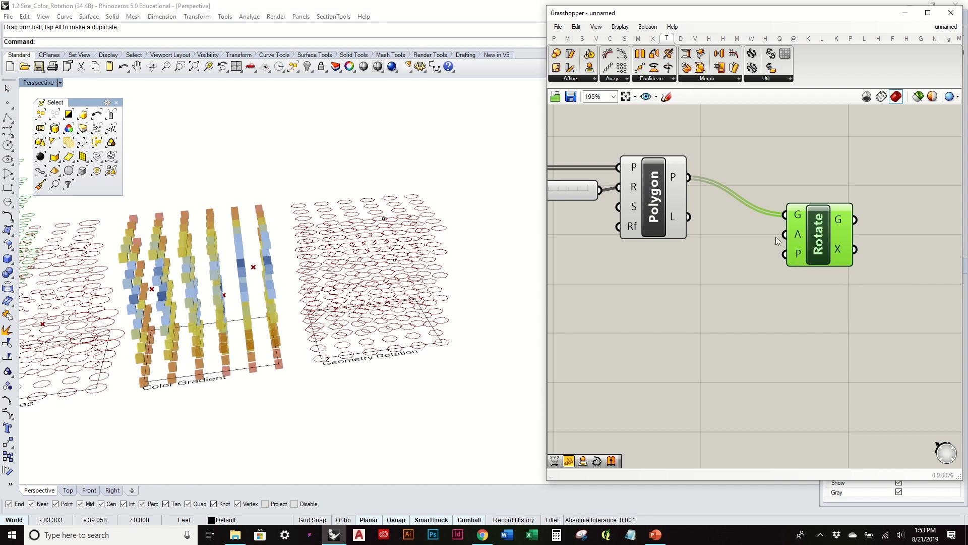
pyautogui.scroll(-3, 775, 237)
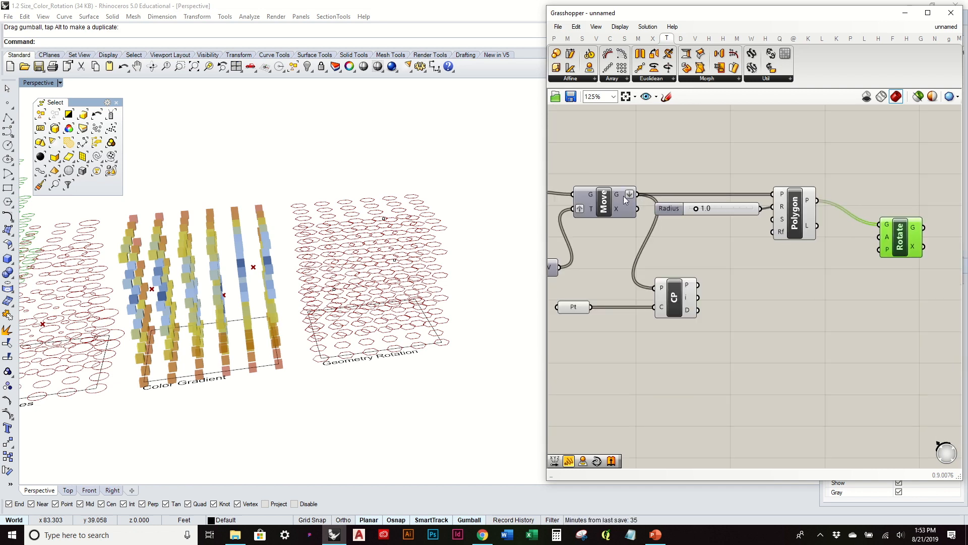
pyautogui.click(625, 200)
pyautogui.moveTo(638, 195); pyautogui.dragTo(883, 249)
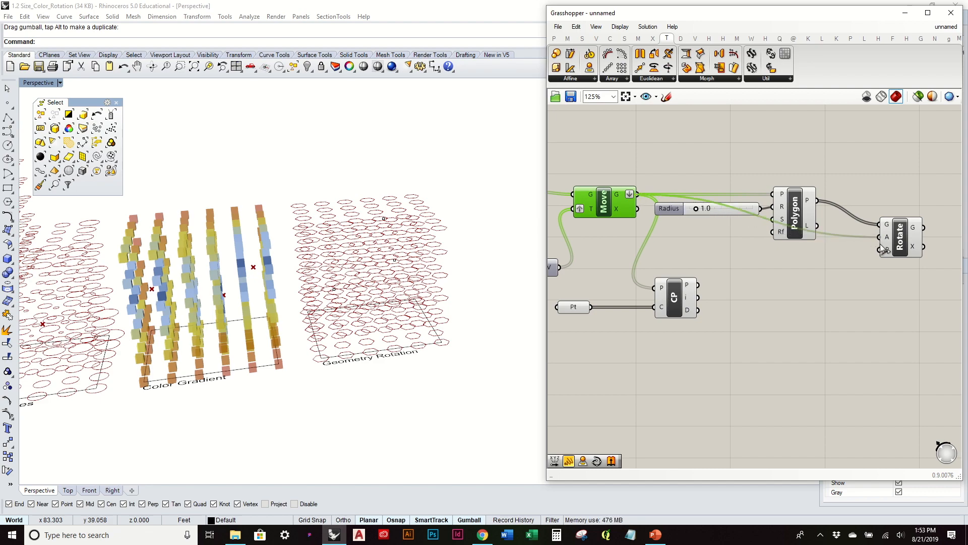
pyautogui.moveTo(488, 209); pyautogui.dragTo(434, 281, button='right')
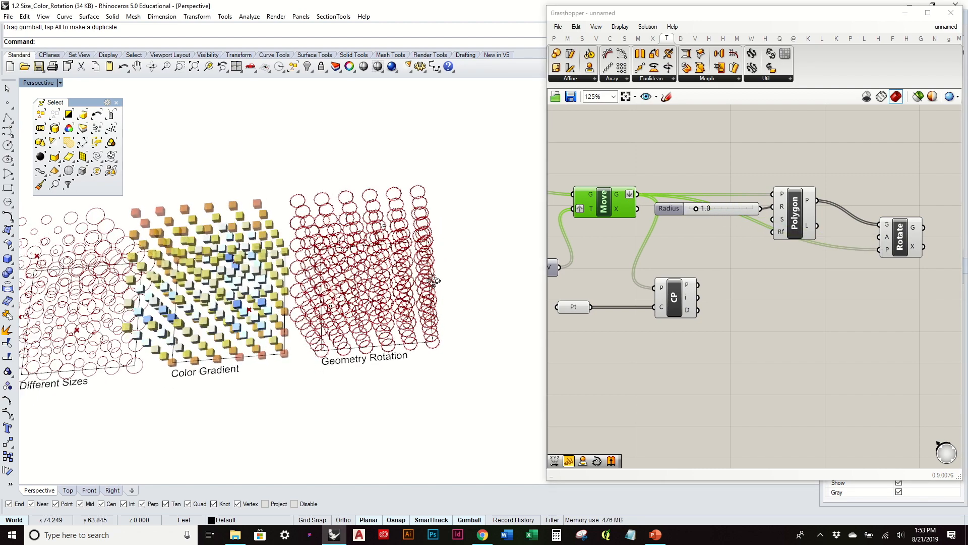
pyautogui.scroll(5, 390, 190)
pyautogui.scroll(-2, 390, 190)
pyautogui.scroll(6, 354, 183)
pyautogui.scroll(-6, 355, 182)
pyautogui.scroll(3, 890, 241)
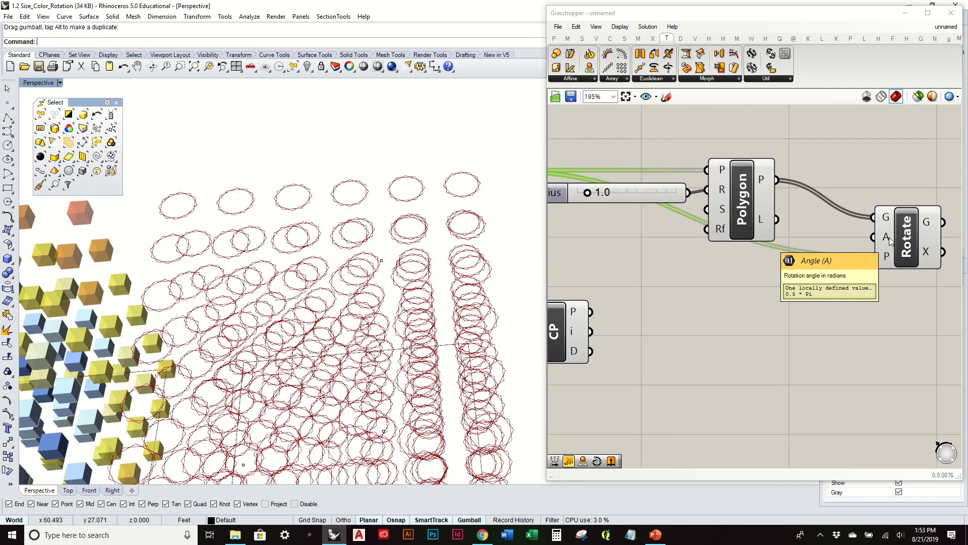
# Step: Move the Rotate component level with Polygon, and check the Closest Point distance output and the Rotate angle input's units
pyautogui.moveTo(891, 241); pyautogui.dragTo(891, 227)
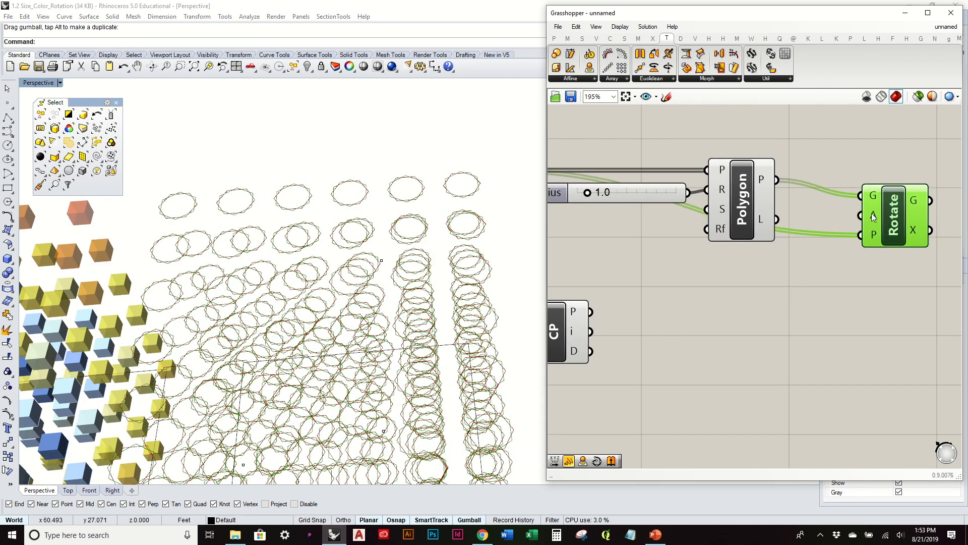
pyautogui.click(778, 294)
pyautogui.moveTo(692, 289); pyautogui.dragTo(781, 263, button='right')
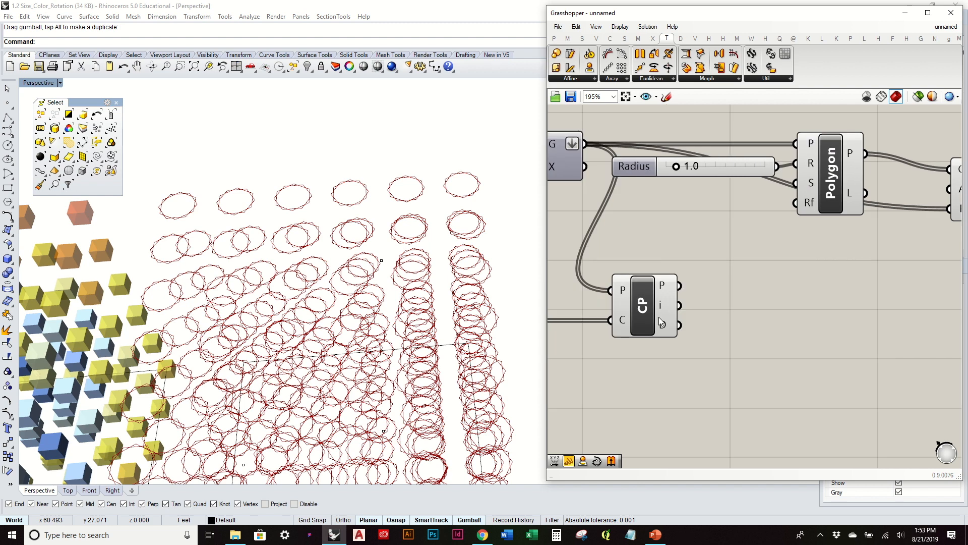
pyautogui.moveTo(664, 329)
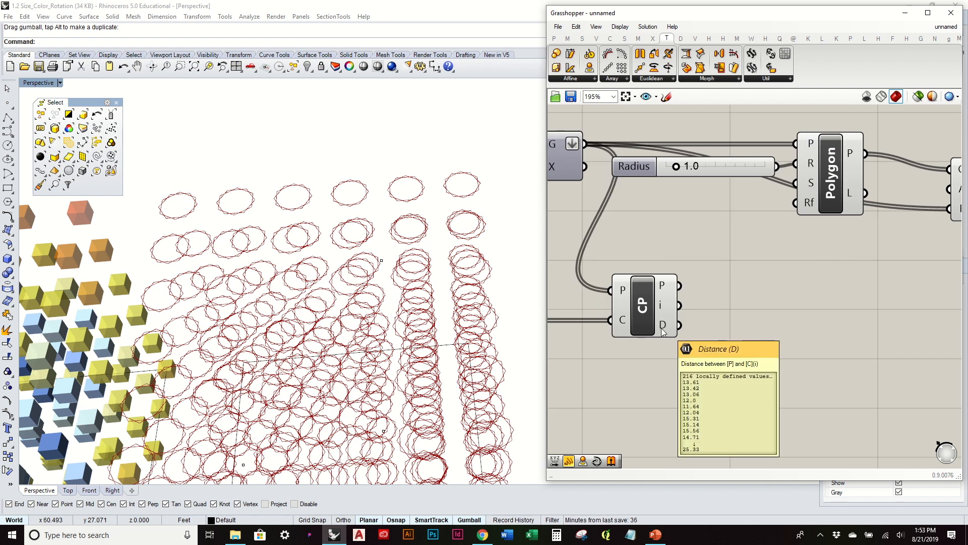
pyautogui.moveTo(664, 329); pyautogui.dragTo(607, 326, button='right')
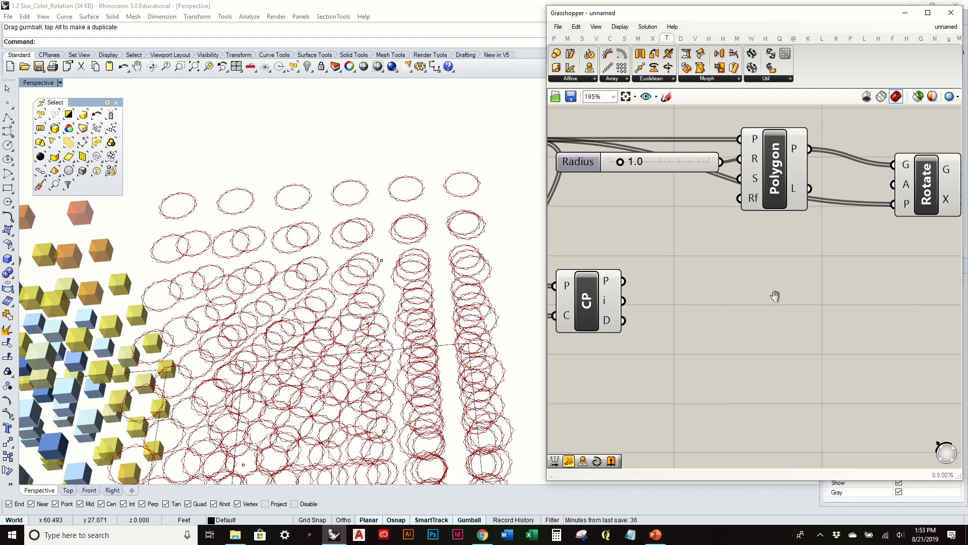
pyautogui.moveTo(776, 296); pyautogui.dragTo(713, 310, button='right')
pyautogui.moveTo(871, 211); pyautogui.dragTo(899, 201)
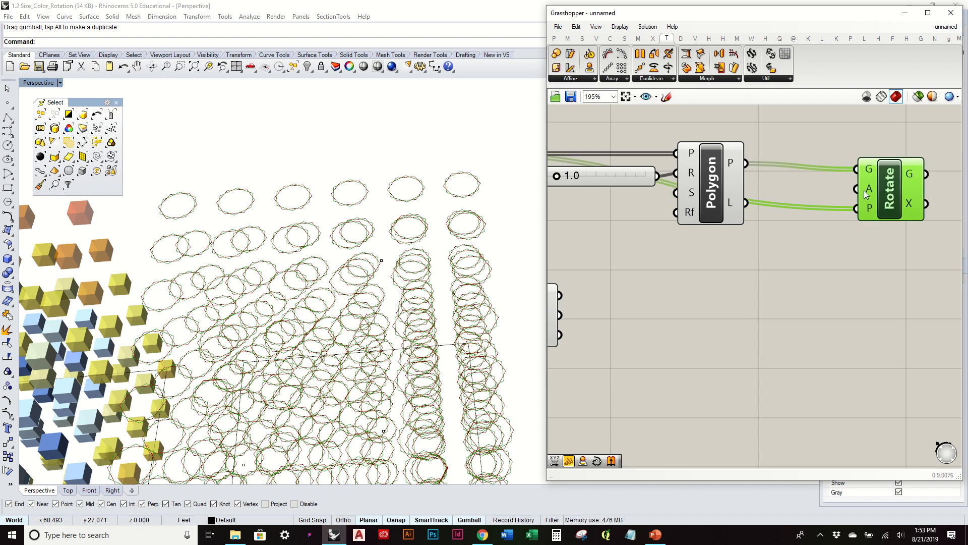
pyautogui.moveTo(870, 190)
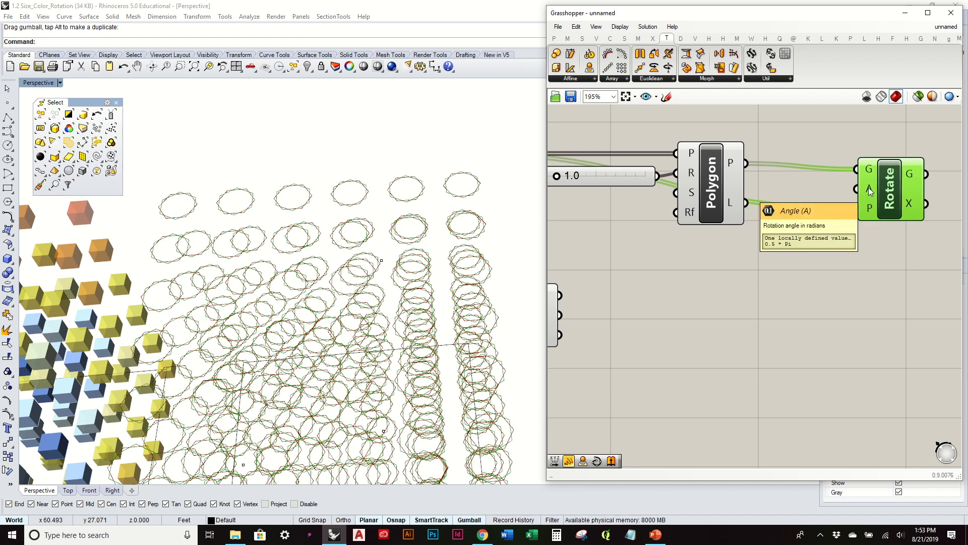
# Step: Set the Rotate component's angle input to Degrees and connect the Closest Point's distance output to it
pyautogui.click(568, 38)
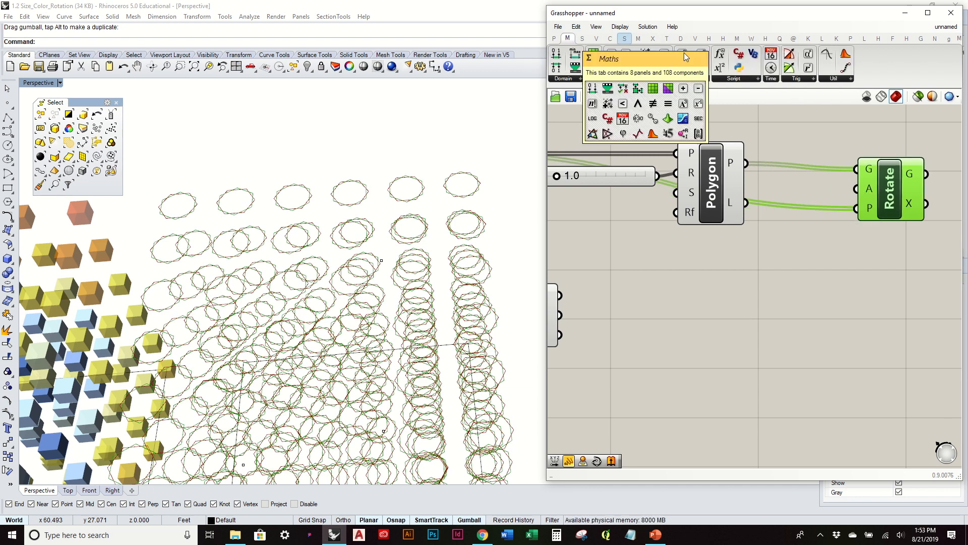
pyautogui.click(801, 80)
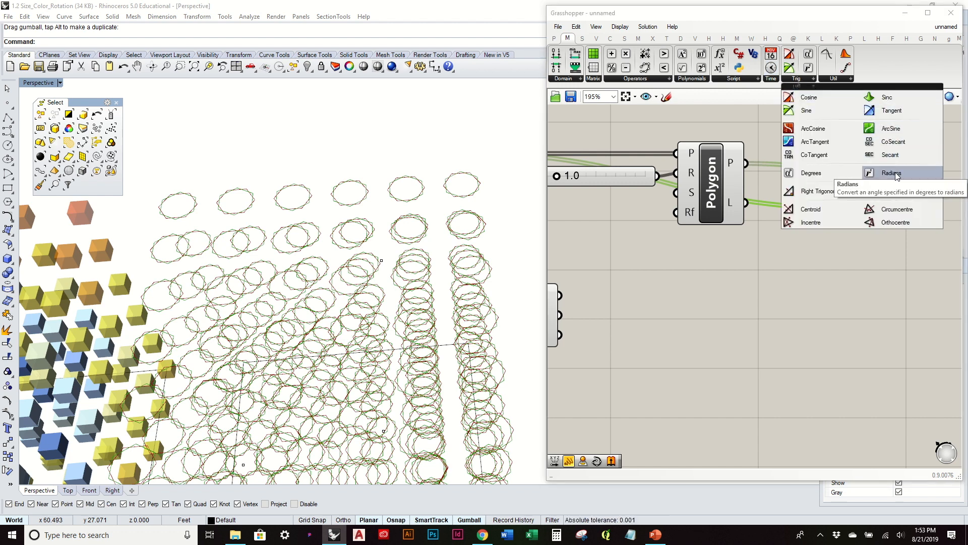
pyautogui.click(859, 326)
pyautogui.rightClick(869, 189)
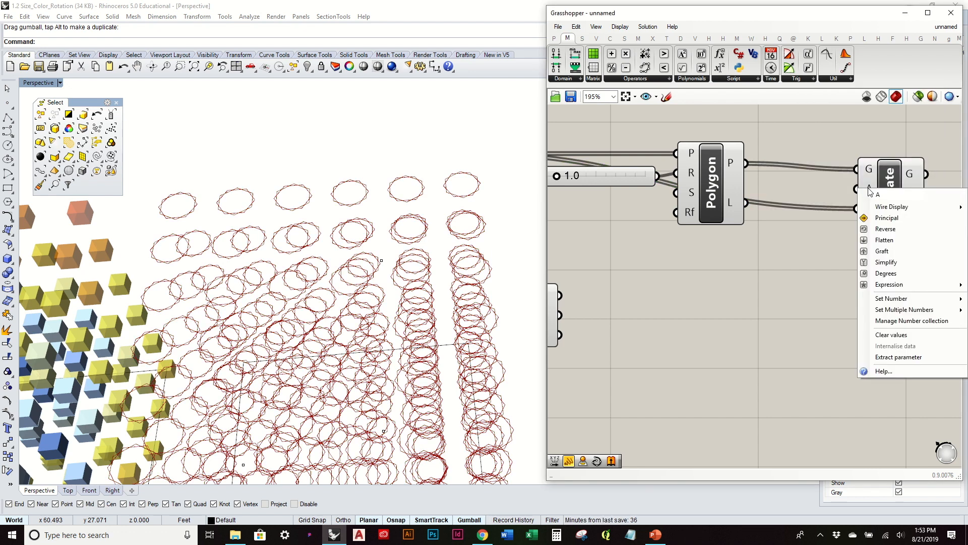
pyautogui.click(886, 273)
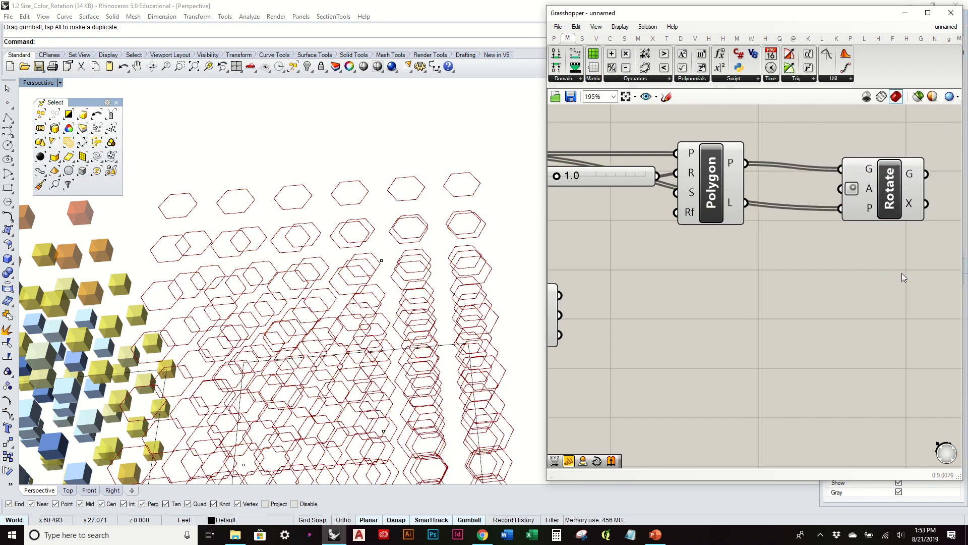
pyautogui.moveTo(774, 276); pyautogui.dragTo(820, 256, button='right')
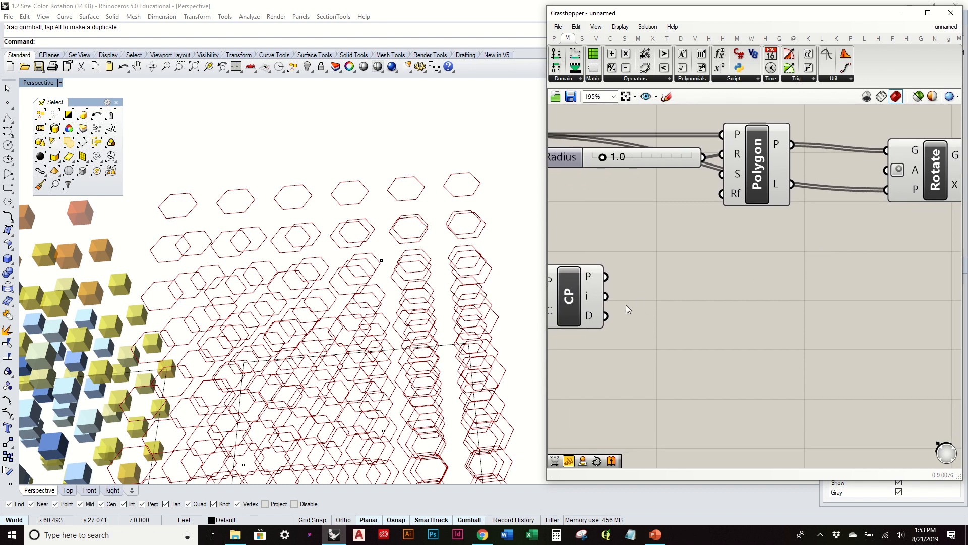
pyautogui.moveTo(607, 317); pyautogui.dragTo(886, 170)
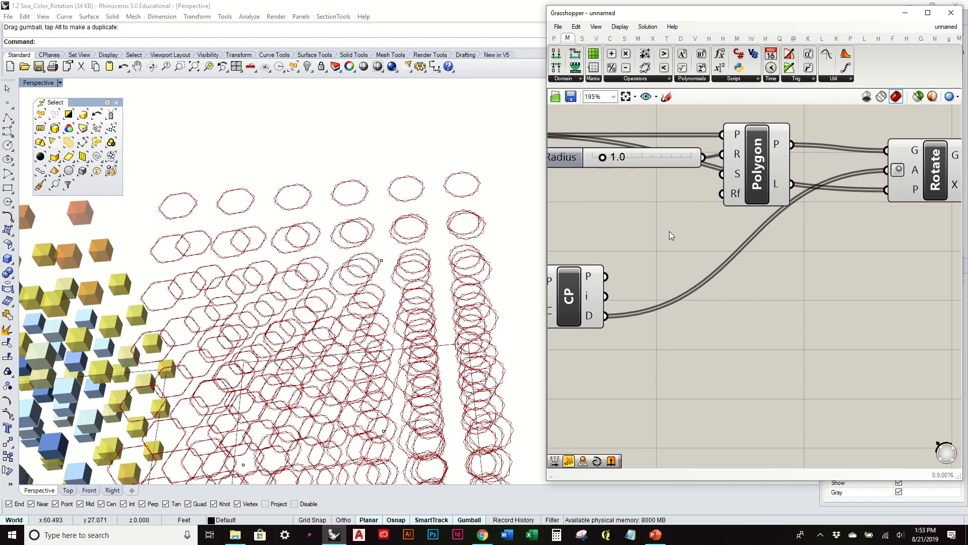
# Step: Turn off the Polygon component's preview, leaving the Rotate component's output shown
pyautogui.scroll(-3, 760, 175)
pyautogui.click(758, 169)
pyautogui.rightClick(759, 171)
pyautogui.click(788, 191)
pyautogui.moveTo(477, 219)
pyautogui.mouseDown(button='right')
pyautogui.moveTo(475, 303)
pyautogui.moveTo(487, 210)
pyautogui.mouseUp(button='right')
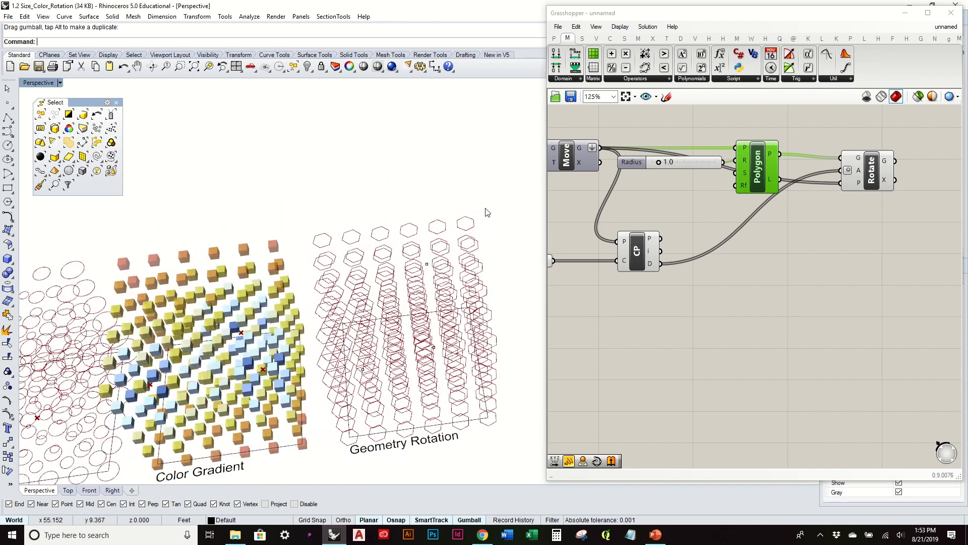
# Step: Examine the rotation of the polygons around the attractor points in the Top and Perspective views
pyautogui.scroll(3, 399, 243)
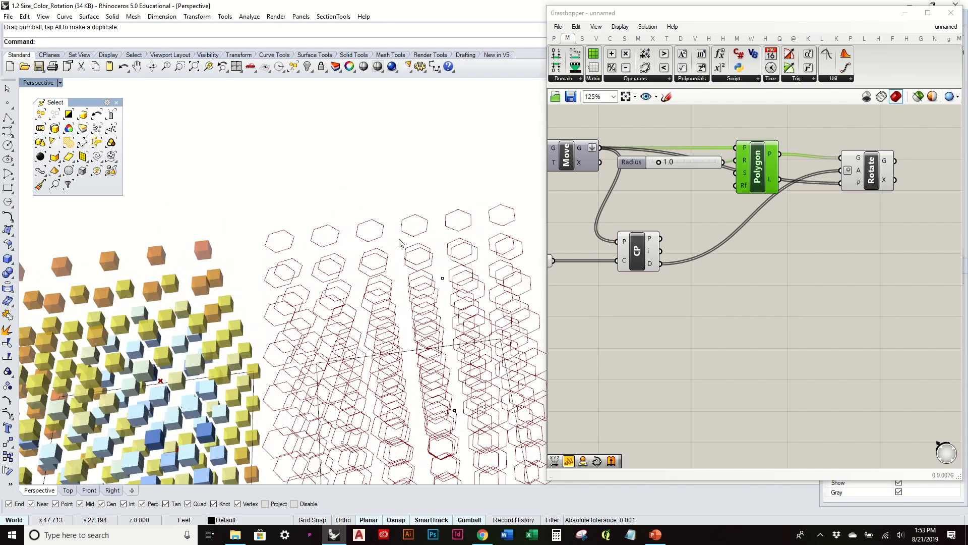
pyautogui.click(67, 490)
pyautogui.scroll(-10, 346, 331)
pyautogui.moveTo(424, 334); pyautogui.dragTo(277, 321, button='right')
pyautogui.scroll(10, 379, 319)
pyautogui.scroll(8, 390, 291)
pyautogui.moveTo(429, 306); pyautogui.dragTo(306, 307, button='right')
pyautogui.scroll(-6, 294, 207)
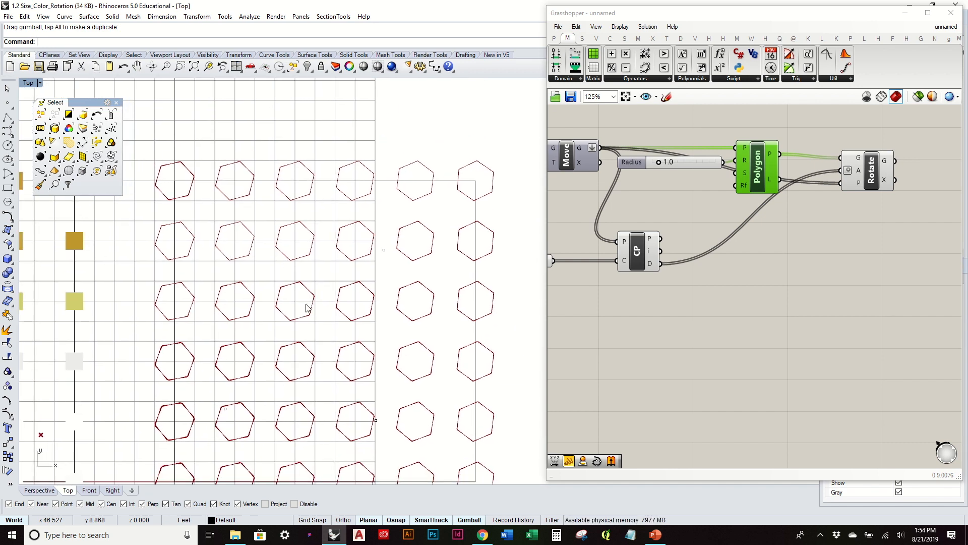
pyautogui.moveTo(618, 324); pyautogui.dragTo(648, 304, button='right')
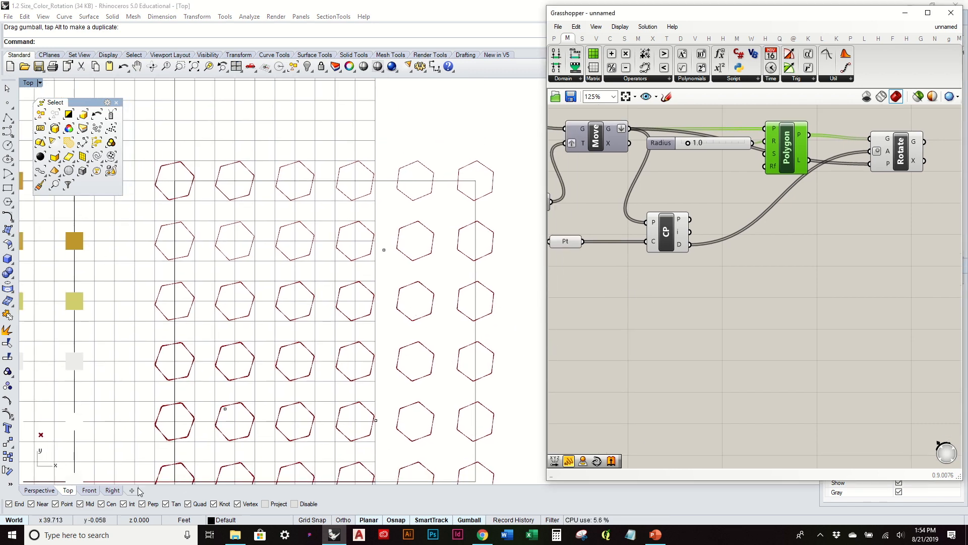
pyautogui.click(40, 490)
pyautogui.moveTo(283, 383); pyautogui.dragTo(286, 339, button='right')
pyautogui.moveTo(730, 232); pyautogui.dragTo(736, 204, button='right')
pyautogui.moveTo(509, 281)
pyautogui.mouseDown(button='right')
pyautogui.moveTo(494, 252)
pyautogui.moveTo(494, 285)
pyautogui.moveTo(506, 287)
pyautogui.mouseUp(button='right')
pyautogui.moveTo(777, 250); pyautogui.dragTo(681, 293, button='right')
pyautogui.moveTo(696, 226); pyautogui.dragTo(775, 228, button='right')
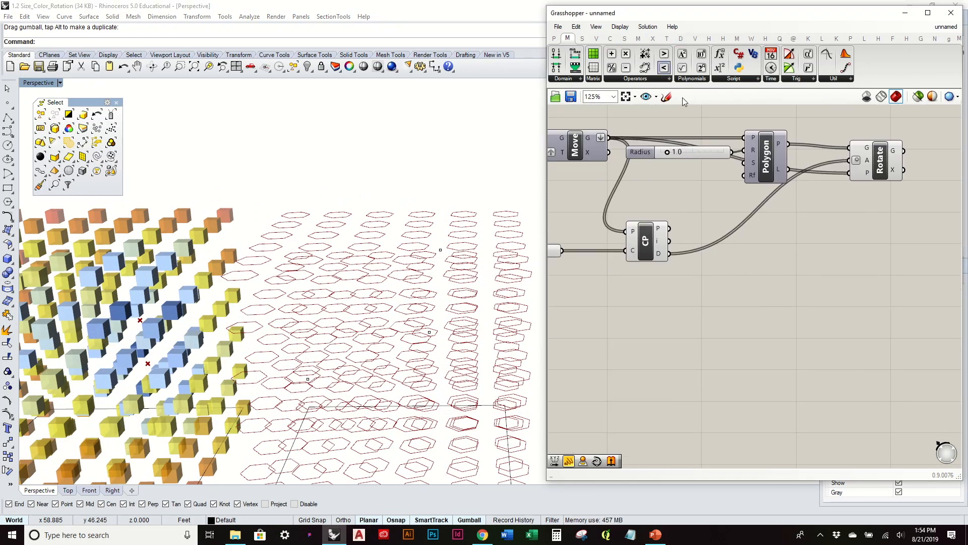
# Step: Add a number slider with value 4 and connect it to the Polygon component's segments input
pyautogui.doubleClick(671, 201)
pyautogui.write('4')
pyautogui.press('Return')
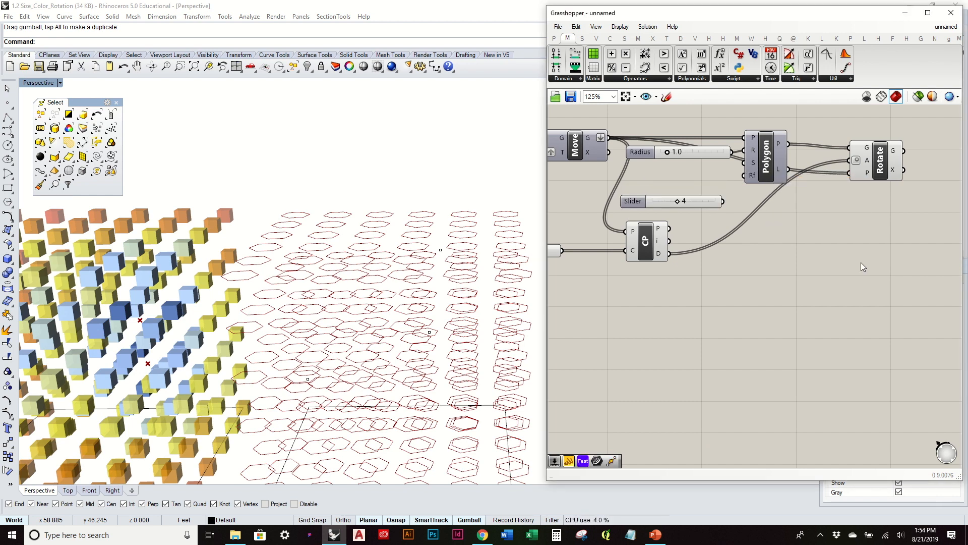
pyautogui.moveTo(721, 200); pyautogui.dragTo(744, 162)
# Step: Move the Closest Point and Rotate components slightly to the right to clear space around the wires
pyautogui.moveTo(404, 237); pyautogui.dragTo(428, 303, button='right')
pyautogui.moveTo(658, 255); pyautogui.dragTo(700, 261)
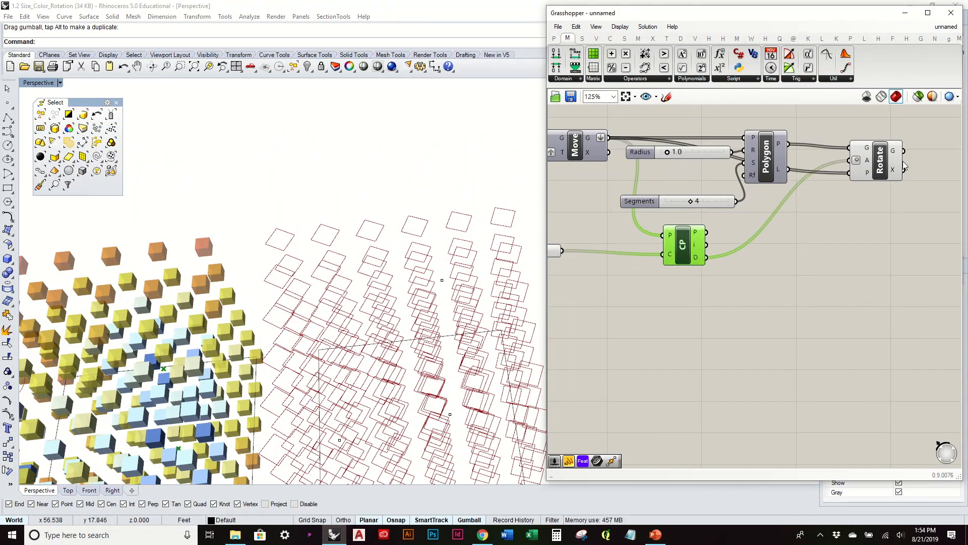
pyautogui.moveTo(883, 165); pyautogui.dragTo(895, 161)
# Step: Add a Multiplication component beside Closest Point and connect the distance output to its A input
pyautogui.click(779, 270)
pyautogui.doubleClick(779, 271)
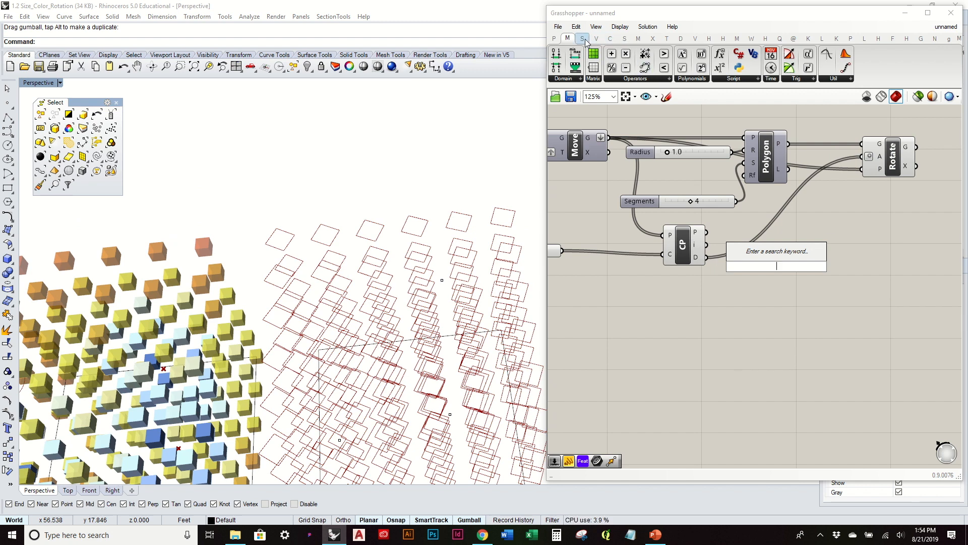
pyautogui.moveTo(626, 55); pyautogui.dragTo(775, 279)
pyautogui.moveTo(706, 257); pyautogui.dragTo(753, 273)
# Step: Add a number slider with value 3 below the Multiplication component
pyautogui.doubleClick(713, 320)
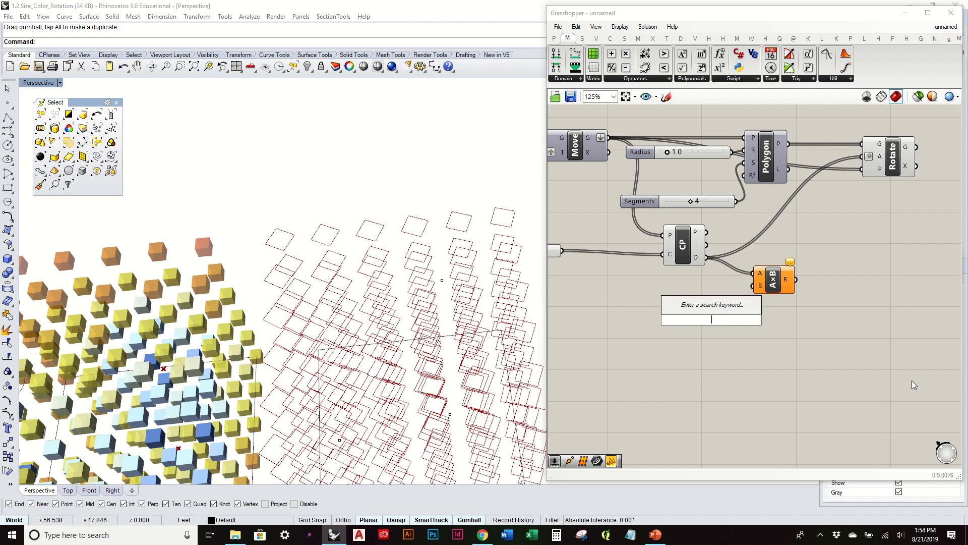
pyautogui.write('3')
pyautogui.press('Return')
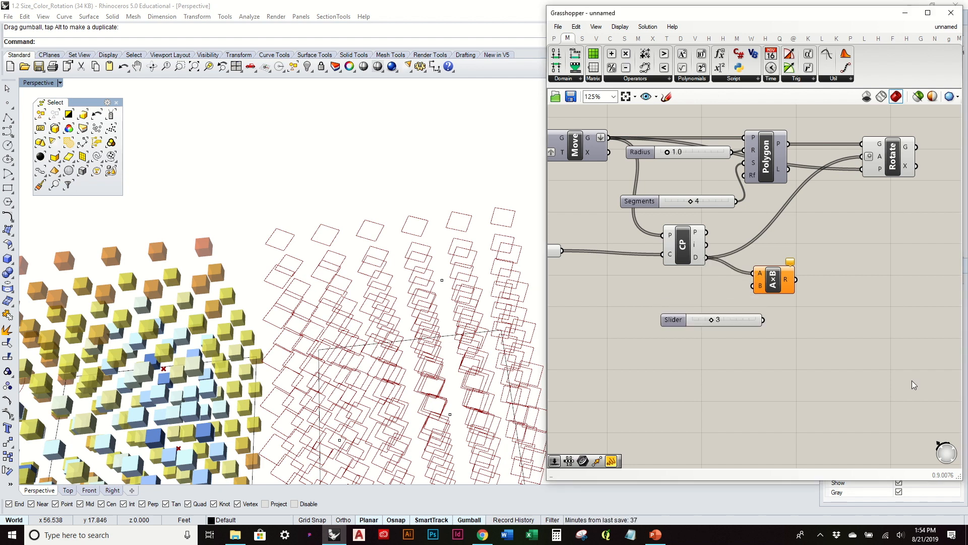
# Step: Connect the value 3 slider to the Multiplication component's B input and its result to the Rotate component's angle input
pyautogui.moveTo(741, 322); pyautogui.dragTo(861, 157)
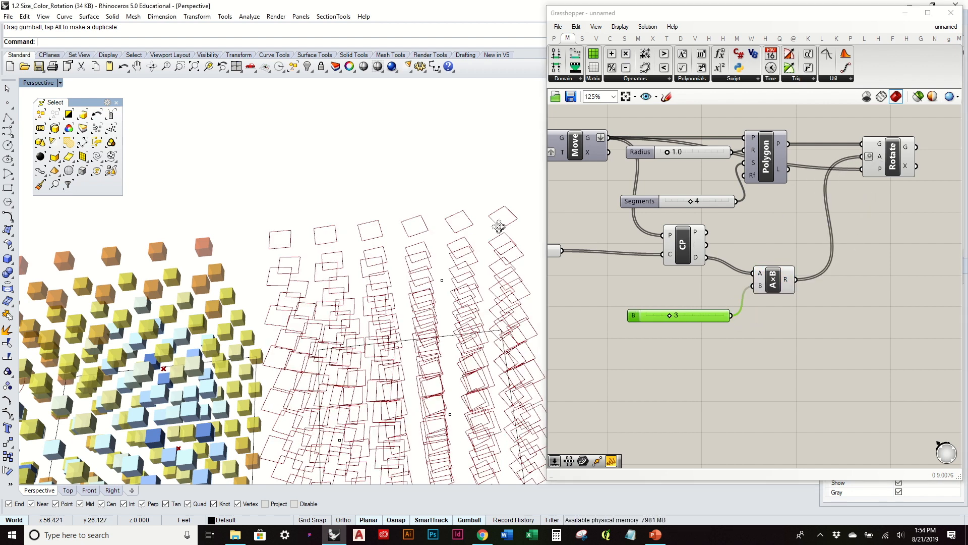
# Step: Examine the distance-based rotation of the Geometry Rotation polygons in the Top and Perspective views
pyautogui.scroll(-3, 481, 328)
pyautogui.moveTo(475, 297); pyautogui.dragTo(505, 186, button='right')
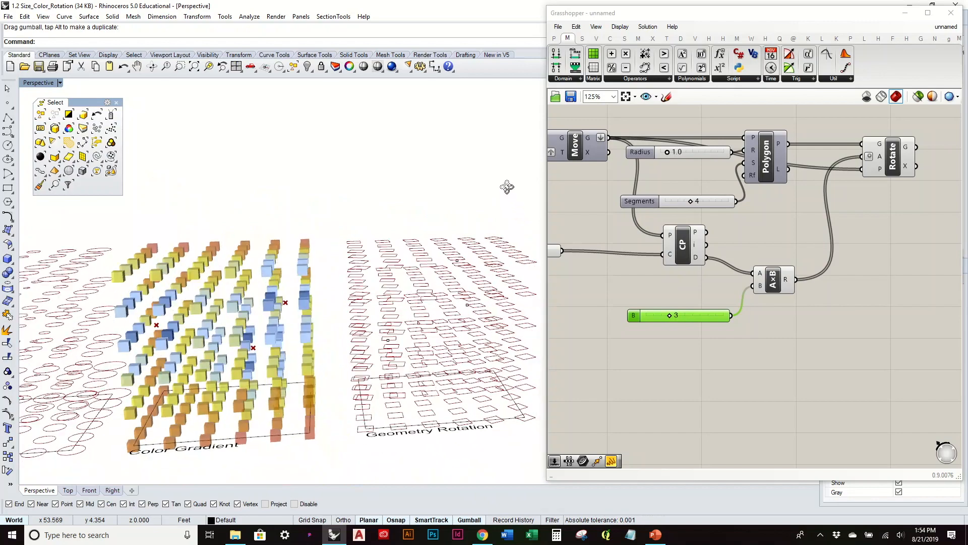
pyautogui.click(70, 493)
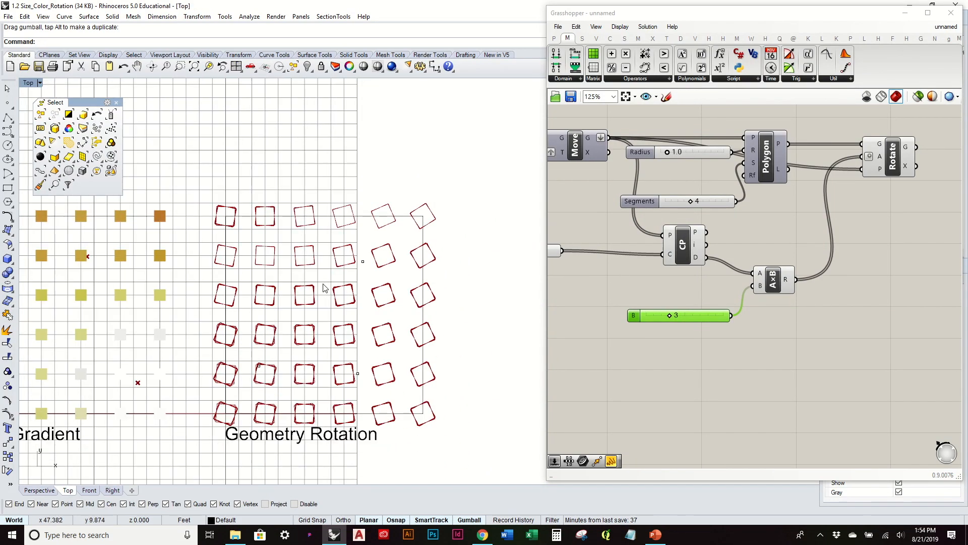
pyautogui.scroll(8, 270, 236)
pyautogui.scroll(-8, 270, 236)
pyautogui.moveTo(351, 392); pyautogui.dragTo(364, 308, button='right')
pyautogui.scroll(5, 365, 310)
pyautogui.scroll(8, 142, 356)
pyautogui.scroll(-18, 142, 356)
pyautogui.moveTo(257, 241); pyautogui.dragTo(421, 273, button='right')
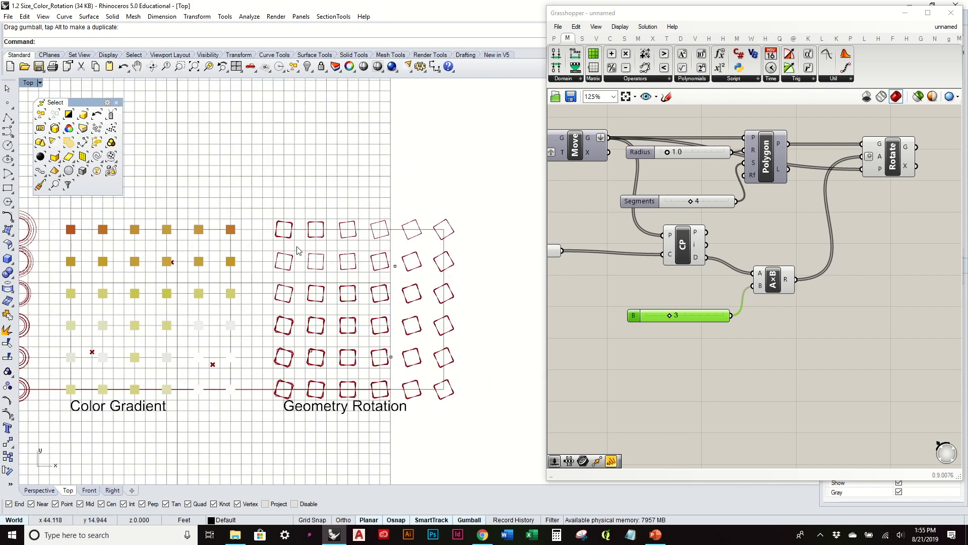
pyautogui.click(40, 489)
pyautogui.moveTo(400, 330); pyautogui.dragTo(388, 303, button='right')
pyautogui.scroll(-5, 368, 288)
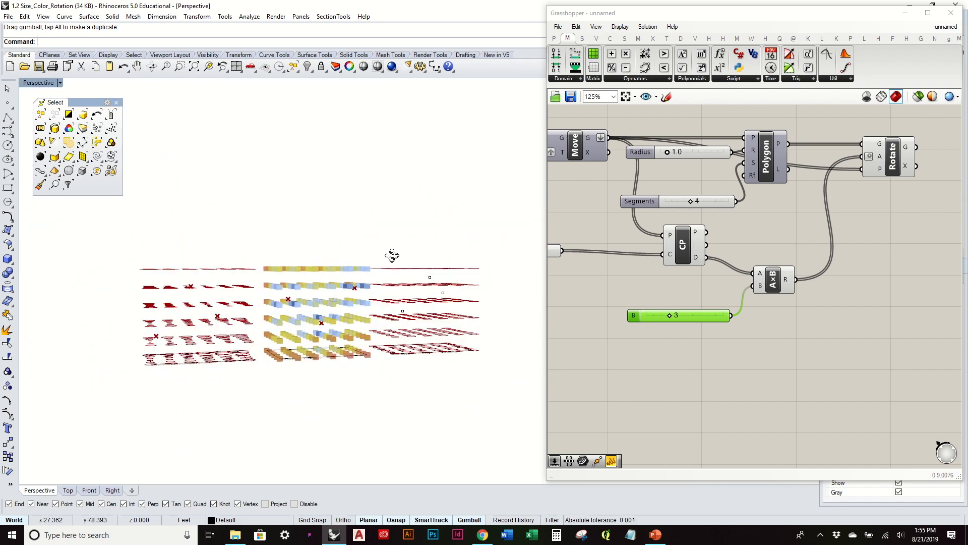
pyautogui.keyDown('shift'); pyautogui.moveTo(426, 283); pyautogui.dragTo(377, 265, button='right'); pyautogui.keyUp('shift')
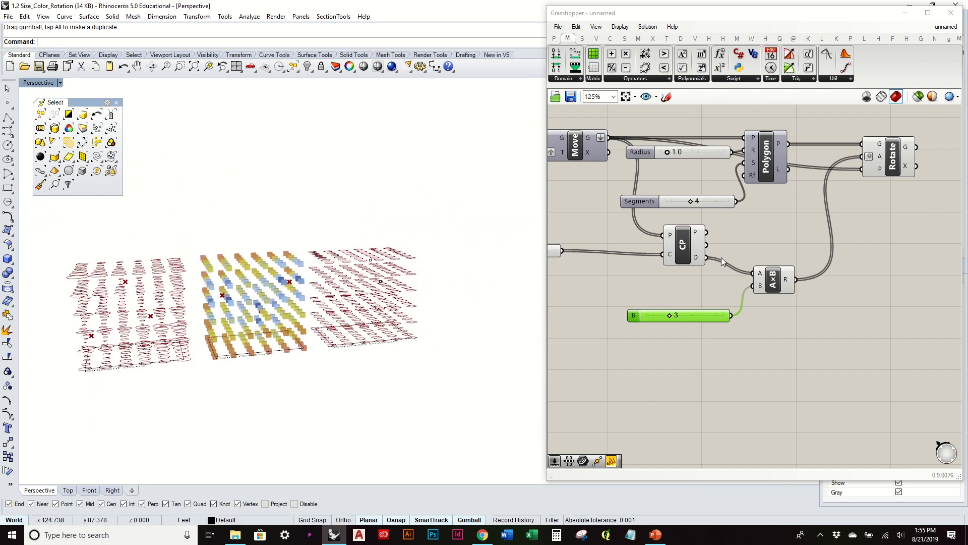
# Step: Assign the three attractor points inside the Geometry Rotation grid to the Point parameter that feeds Closest Point
pyautogui.moveTo(722, 258); pyautogui.dragTo(813, 264, button='right')
pyautogui.moveTo(665, 268); pyautogui.dragTo(665, 262)
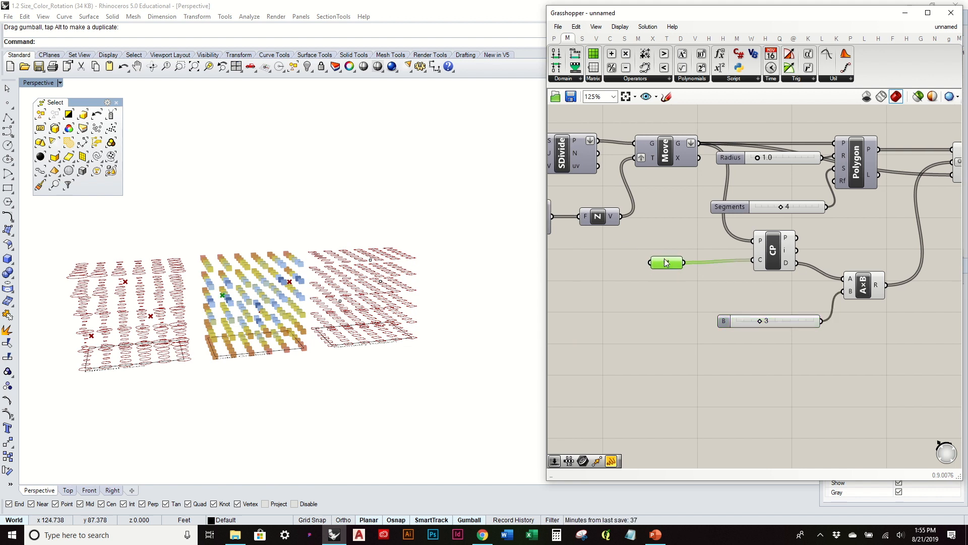
pyautogui.moveTo(323, 212); pyautogui.dragTo(411, 323)
pyautogui.rightClick(670, 260)
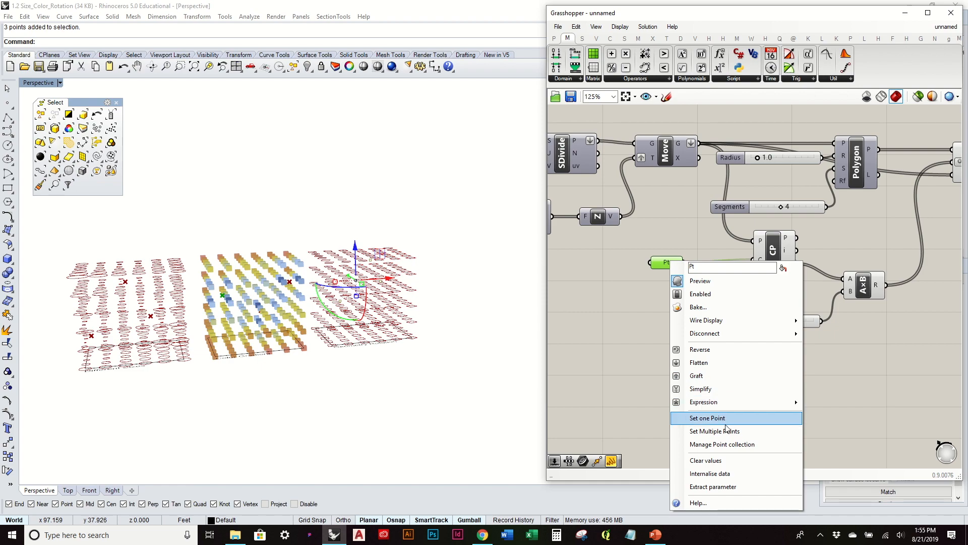
pyautogui.click(706, 433)
# Step: Move one of the Geometry Rotation grid's attractor points vertically downward with the gumball
pyautogui.moveTo(417, 277); pyautogui.dragTo(430, 253, button='right')
pyautogui.scroll(5, 381, 229)
pyautogui.scroll(-3, 382, 230)
pyautogui.moveTo(381, 230); pyautogui.dragTo(402, 255, button='right')
pyautogui.click(377, 280)
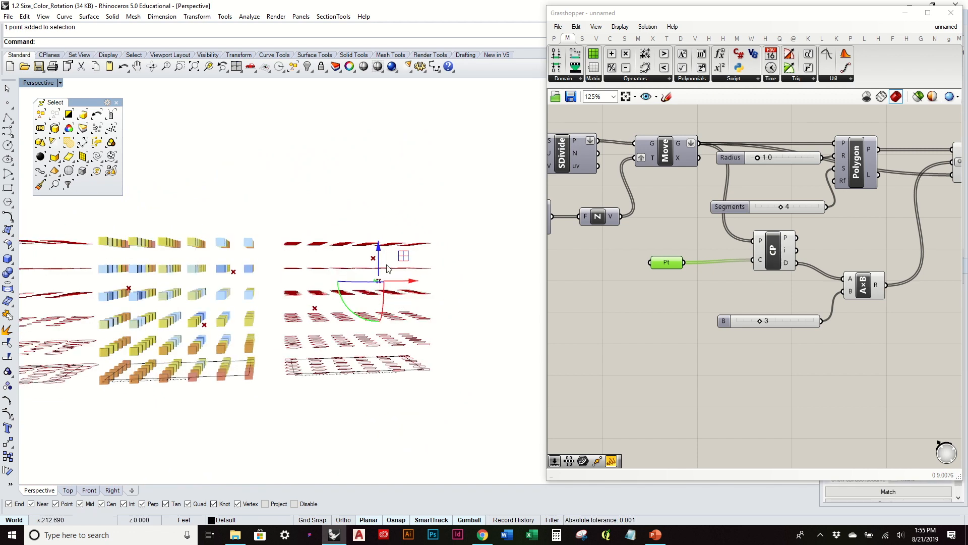
pyautogui.moveTo(377, 258); pyautogui.dragTo(376, 334)
pyautogui.moveTo(379, 327); pyautogui.dragTo(315, 305, button='right')
pyautogui.click(317, 307)
# Step: Examine the Different Sizes, Color Gradient and Geometry Rotation grids together from several angles, along with their definitions
pyautogui.moveTo(348, 295); pyautogui.dragTo(413, 262, button='right')
pyautogui.scroll(5, 405, 260)
pyautogui.moveTo(446, 356); pyautogui.dragTo(464, 318, button='right')
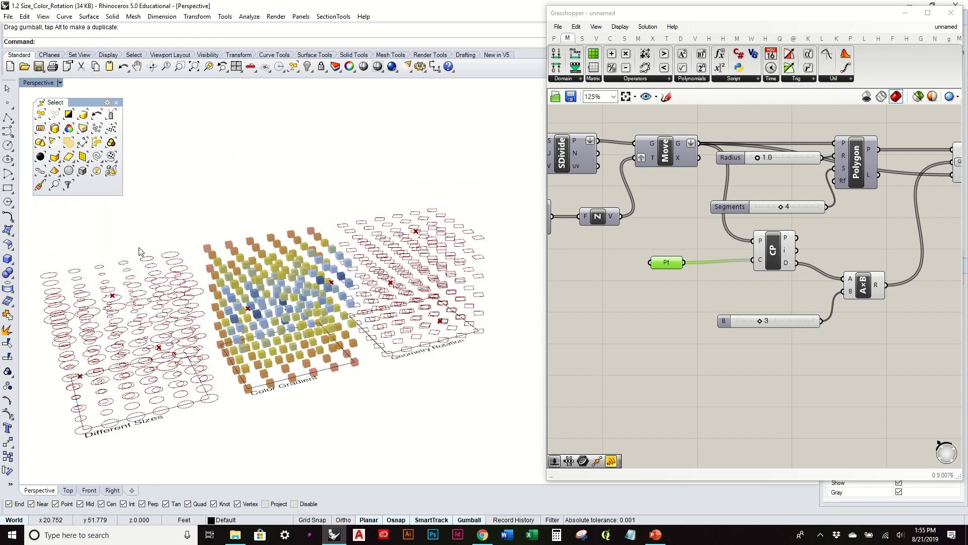
pyautogui.moveTo(428, 256); pyautogui.dragTo(402, 251, button='right')
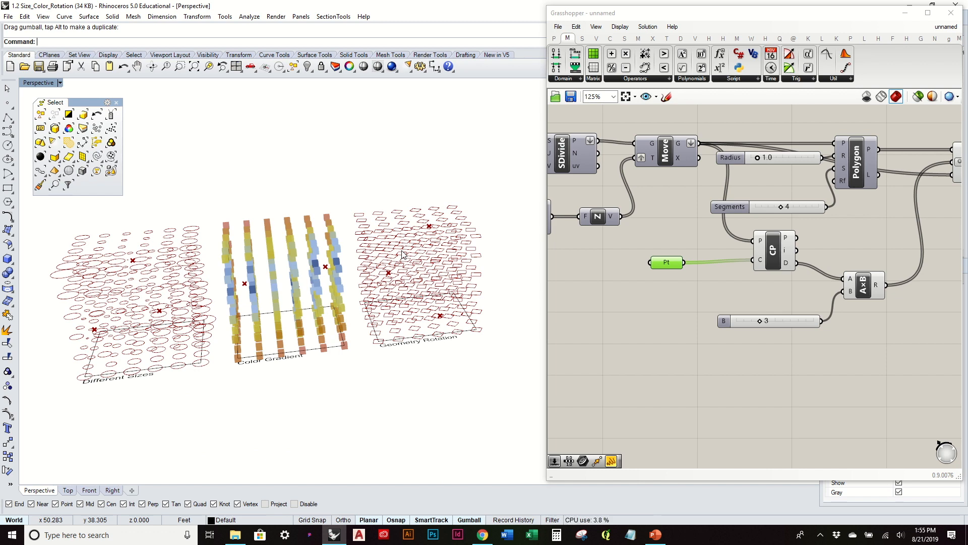
pyautogui.moveTo(401, 254)
pyautogui.mouseDown(button='right')
pyautogui.moveTo(404, 281)
pyautogui.moveTo(412, 262)
pyautogui.mouseUp(button='right')
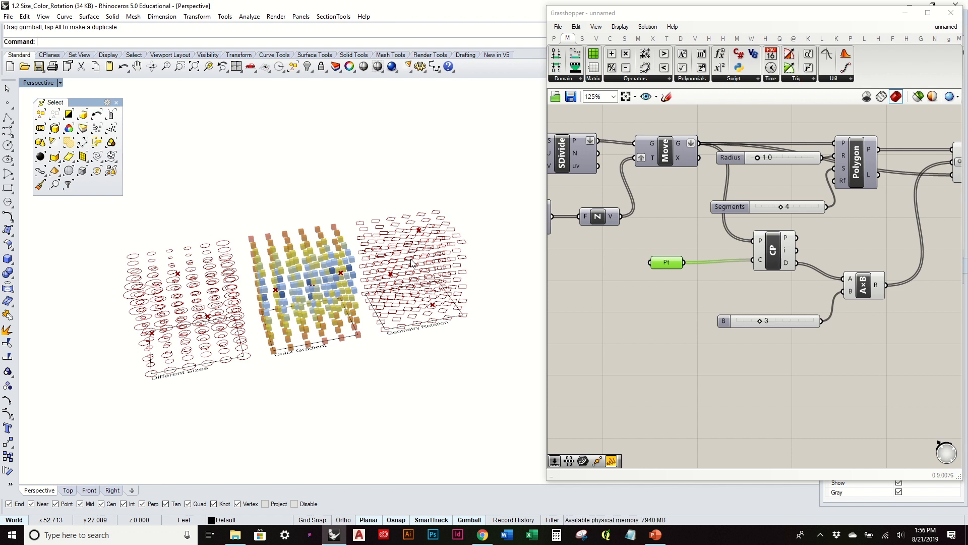
pyautogui.click(666, 292)
pyautogui.scroll(-3, 657, 347)
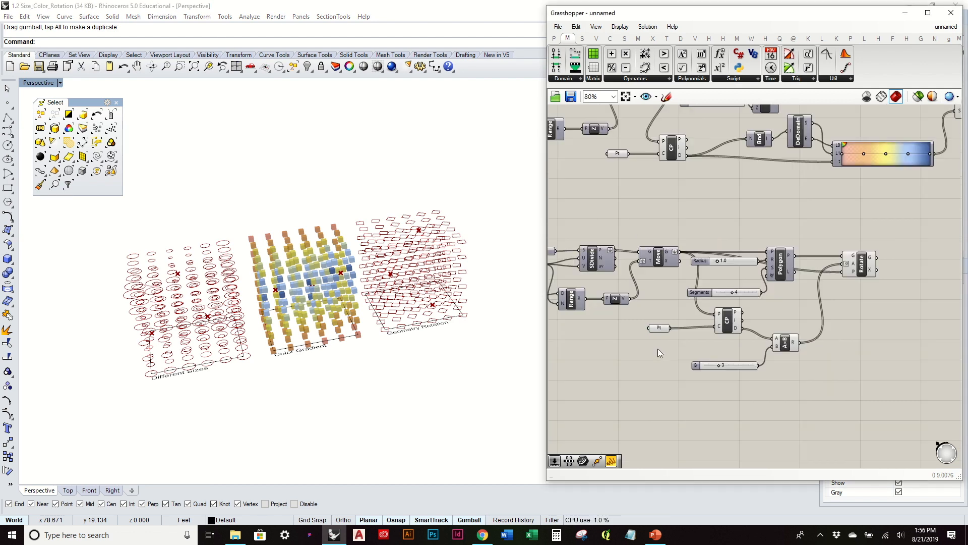